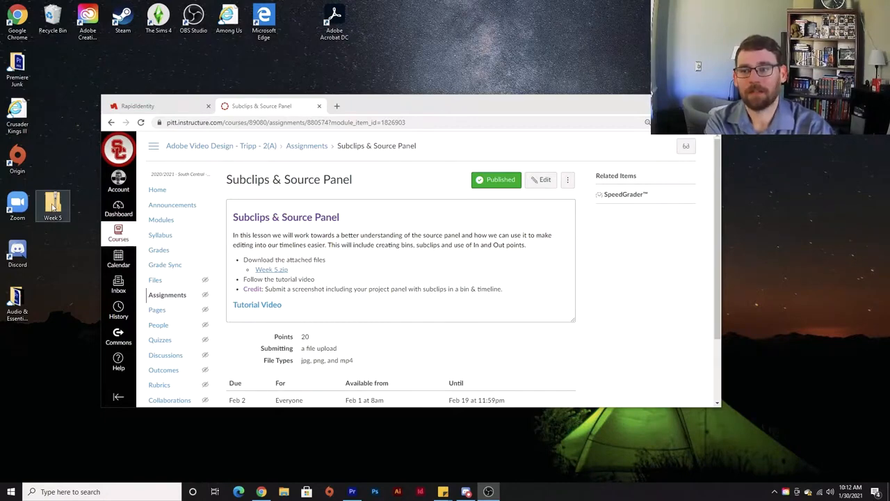
- Extract the inner Week 5 folder from the Week 5 zip to the desktop and move the zip away from it
{"action": "double_click", "coordinate": [53, 206]}
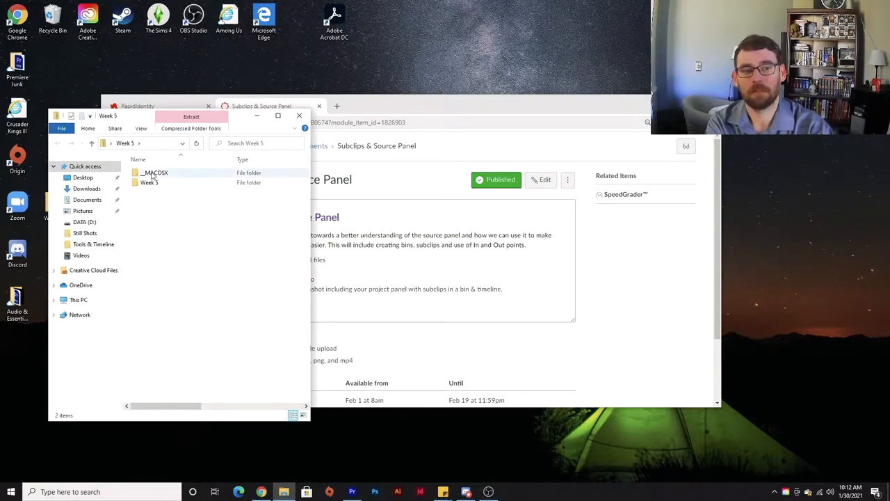
{"action": "left_click", "coordinate": [157, 182]}
{"action": "left_click_drag", "start_coordinate": [135, 116], "coordinate": [197, 163]}
{"action": "left_click_drag", "start_coordinate": [213, 230], "coordinate": [56, 262]}
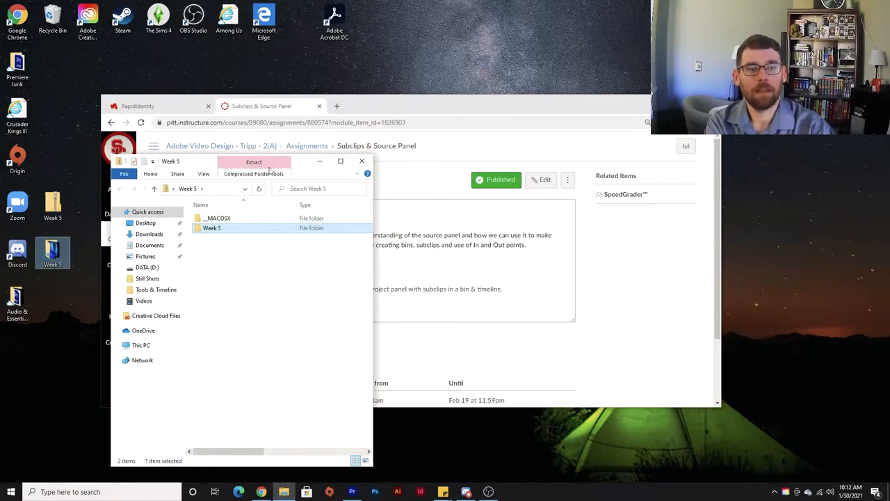
{"action": "left_click", "coordinate": [359, 161]}
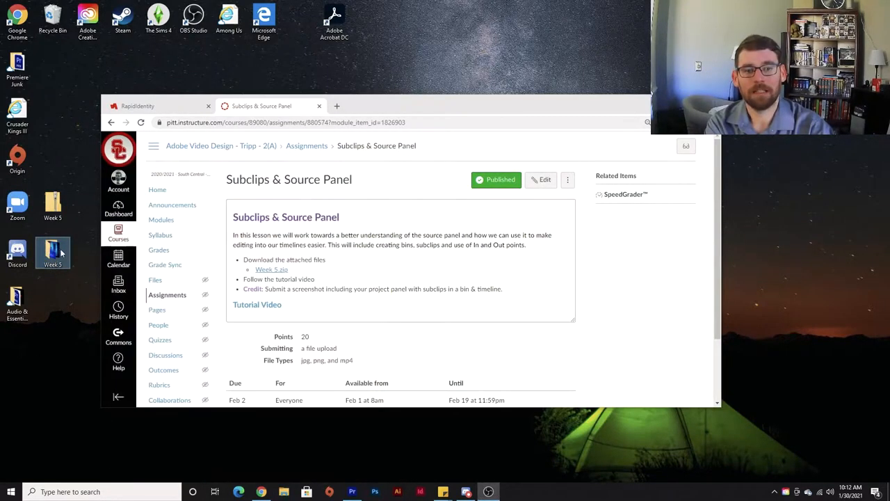
{"action": "left_click_drag", "start_coordinate": [56, 203], "coordinate": [55, 170]}
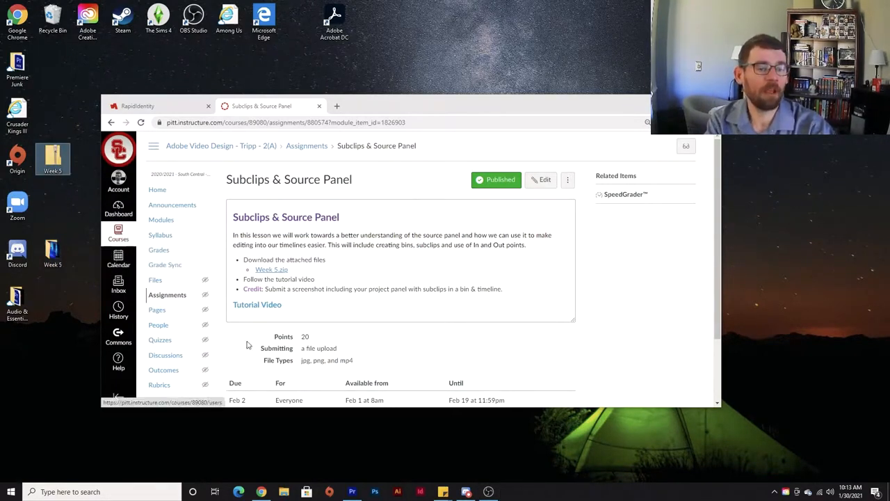
- Launch Adobe Premiere Pro and continue past the compatibility report with the known issues
{"action": "left_click", "coordinate": [353, 491]}
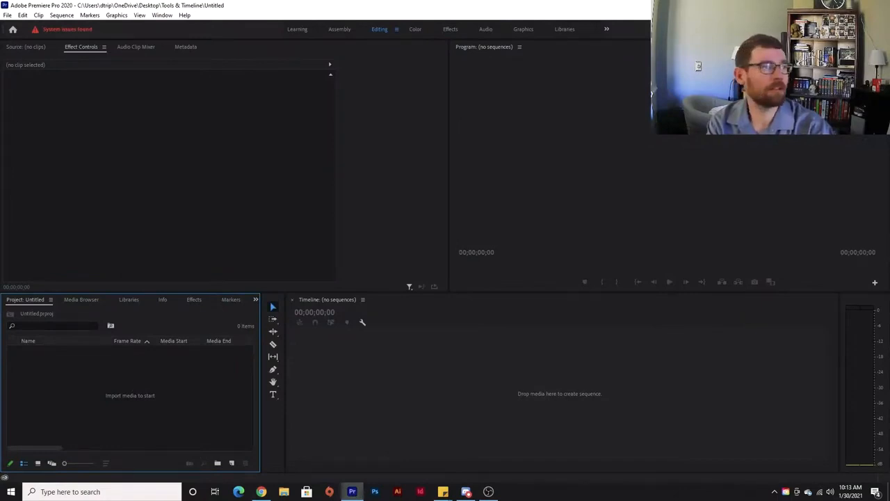
{"action": "left_click", "coordinate": [352, 492]}
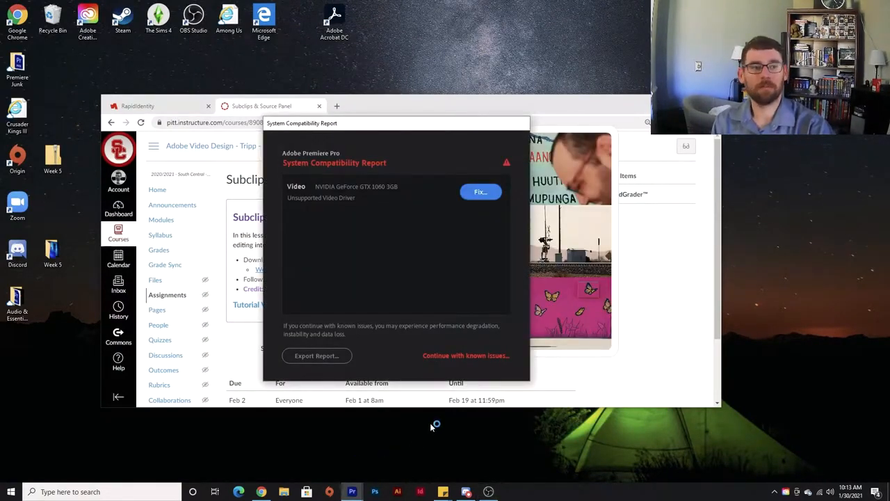
{"action": "left_click", "coordinate": [458, 356]}
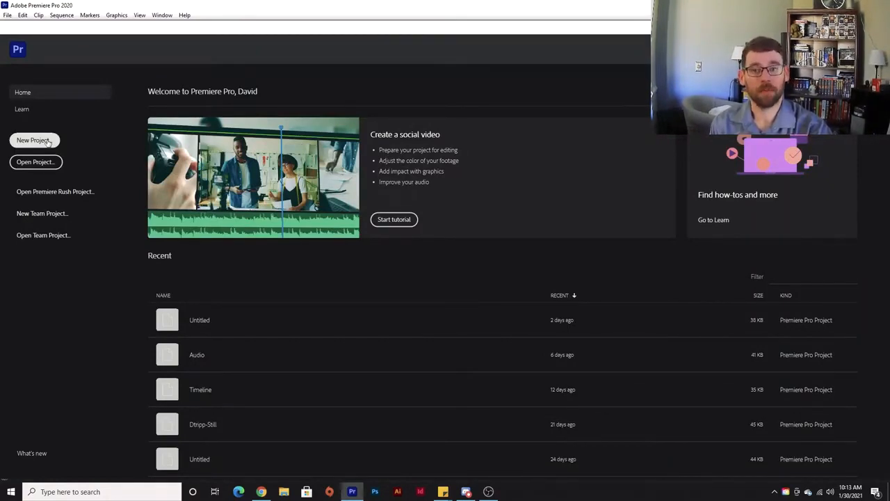
- Start a new project and name it Week 5
{"action": "left_click", "coordinate": [22, 140]}
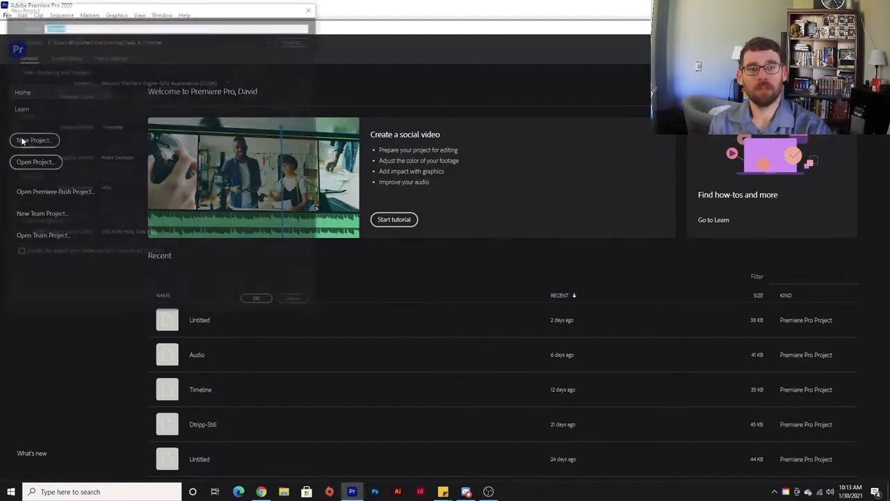
{"action": "left_click_drag", "start_coordinate": [72, 24], "coordinate": [40, 26]}
{"action": "type", "text": "W"}
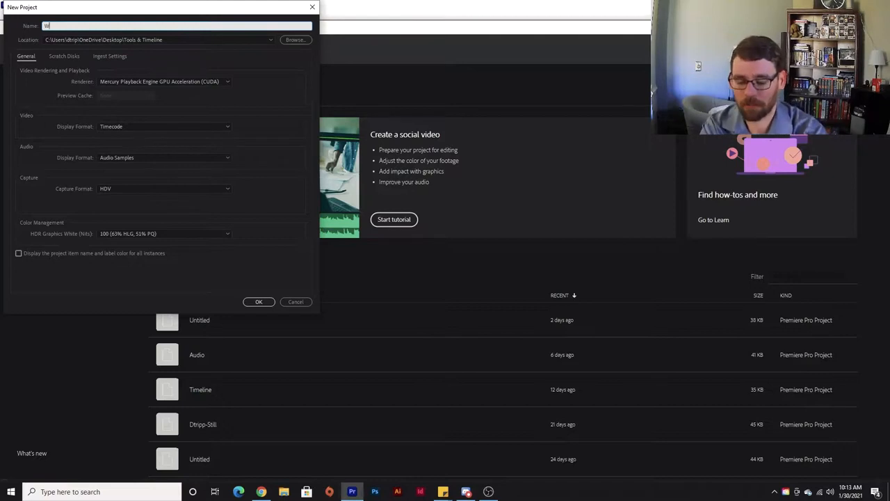
{"action": "type", "text": "eek 9"}
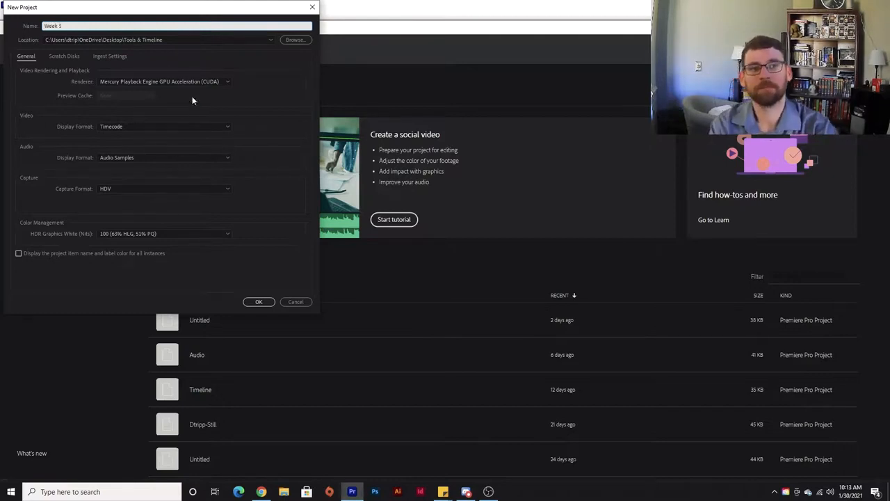
{"action": "left_click", "coordinate": [208, 55]}
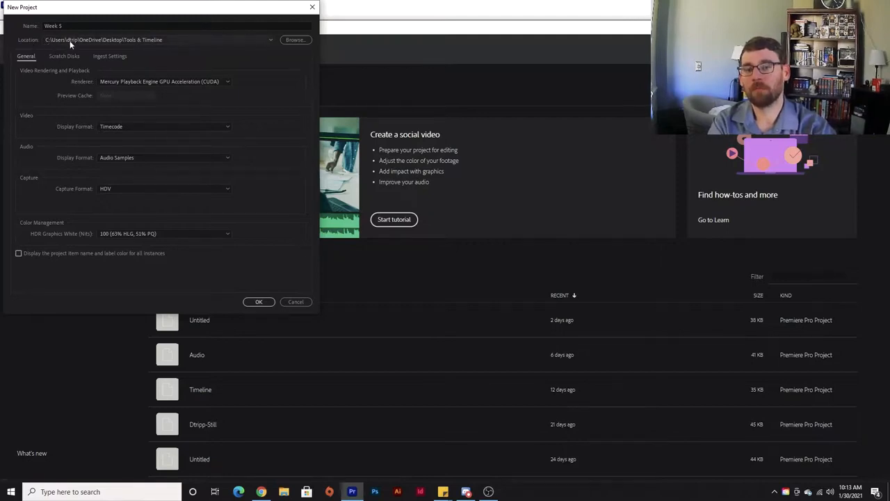
- Set the new project's location to the Week 5 folder on the Desktop
{"action": "left_click", "coordinate": [297, 40]}
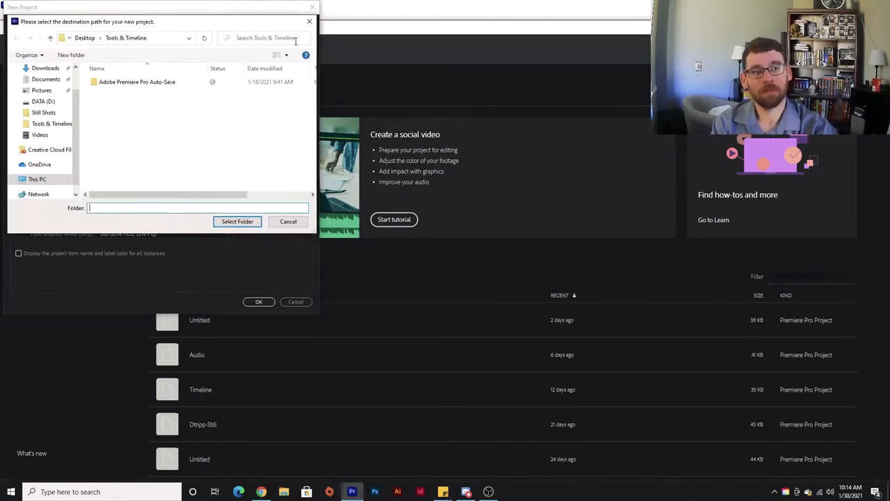
{"action": "scroll", "coordinate": [46, 92], "scroll_direction": "down", "scroll_amount": 1}
{"action": "scroll", "coordinate": [45, 92], "scroll_direction": "up", "scroll_amount": 2}
{"action": "left_click", "coordinate": [41, 86]}
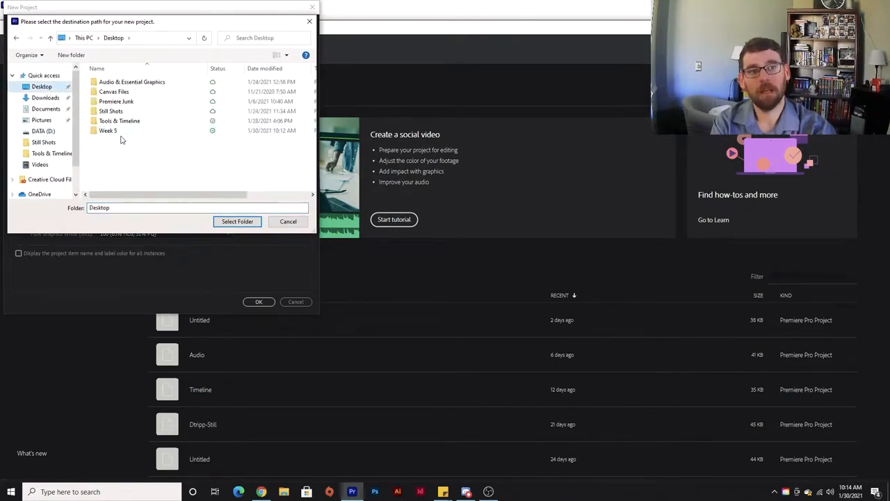
{"action": "left_click", "coordinate": [111, 132]}
{"action": "left_click", "coordinate": [237, 222]}
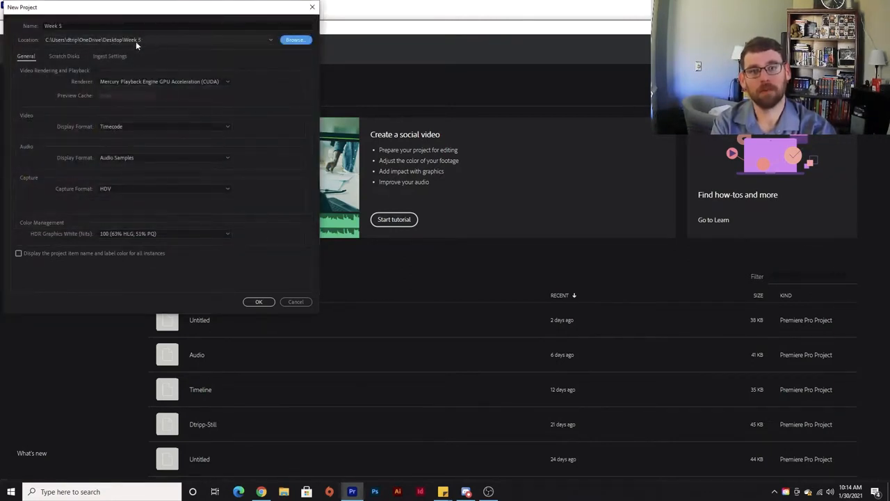
- Check the scratch disk locations while creating the project, and reset the Editing workspace to its saved layout
{"action": "left_click", "coordinate": [62, 55]}
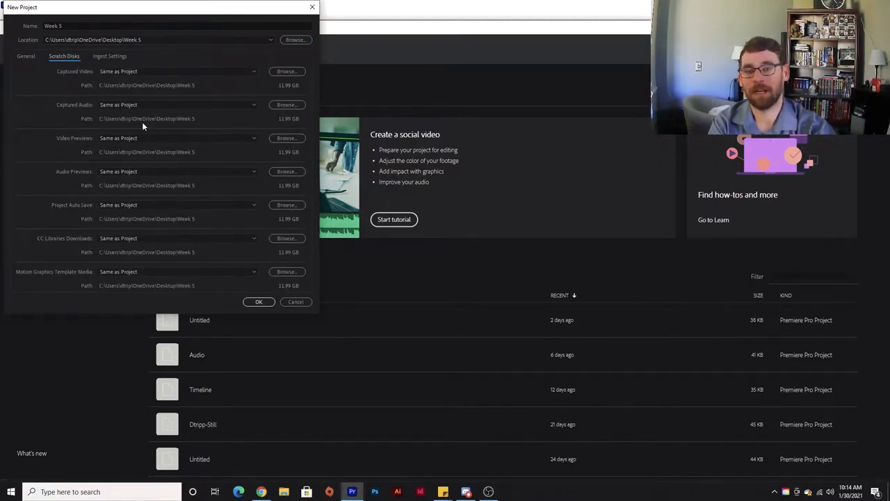
{"action": "left_click", "coordinate": [261, 303]}
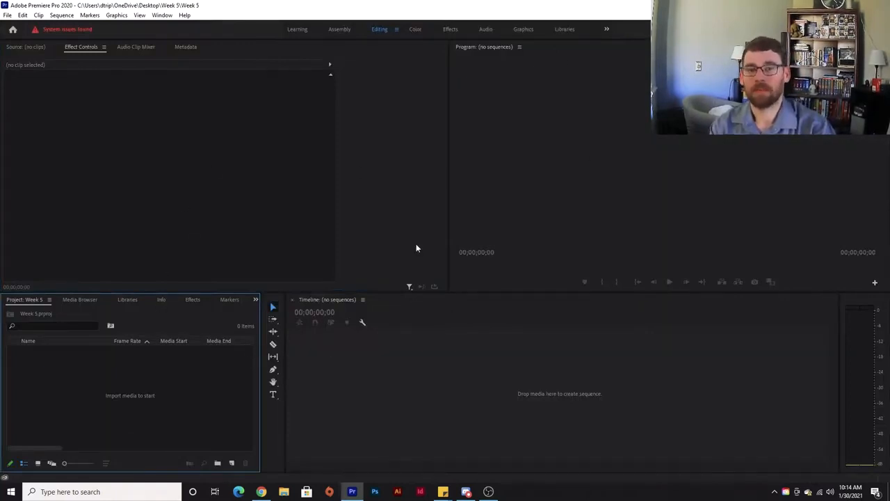
{"action": "left_click", "coordinate": [396, 30]}
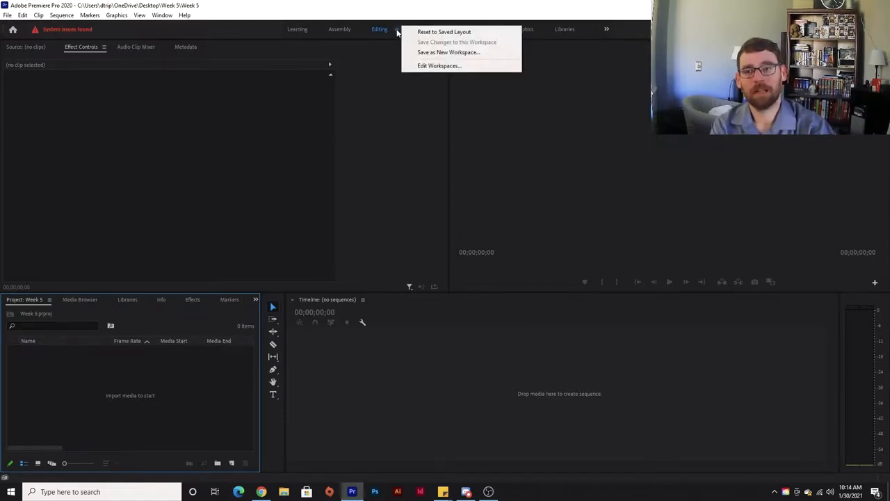
{"action": "left_click", "coordinate": [443, 32]}
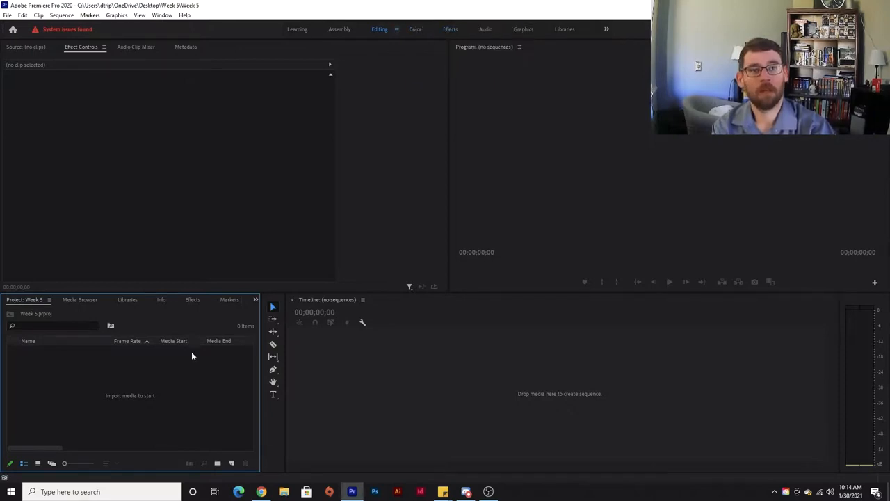
- Import the Bass_001, Drums_005, Guitar_001 and Vocals_005 clips from the Desktop's Week 5 folder into the project
{"action": "double_click", "coordinate": [128, 403]}
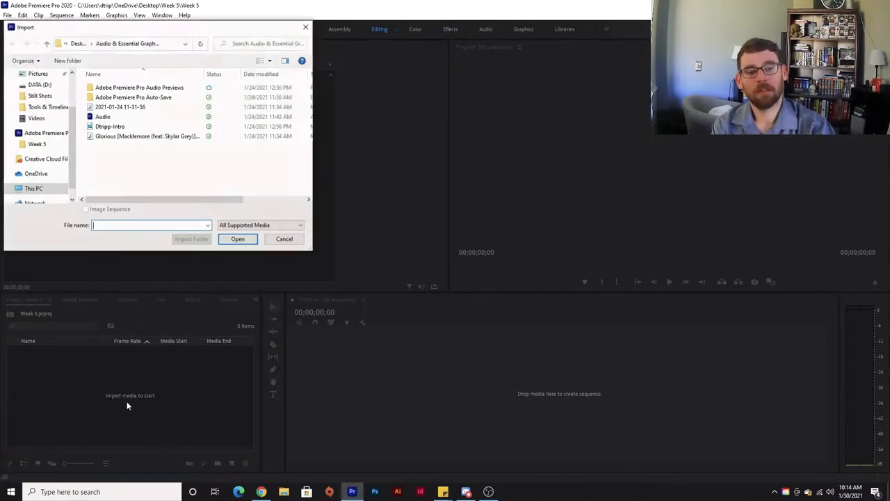
{"action": "scroll", "coordinate": [36, 95], "scroll_direction": "up", "scroll_amount": 2}
{"action": "left_click", "coordinate": [37, 93]}
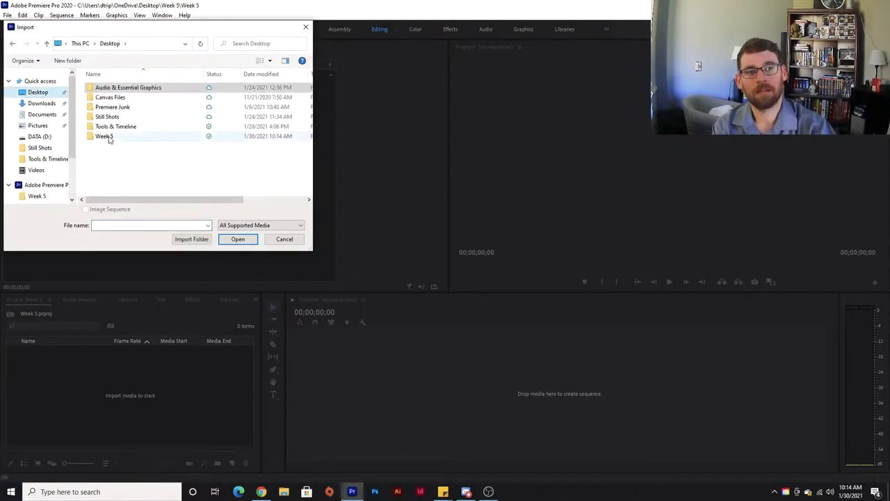
{"action": "left_click", "coordinate": [104, 136]}
{"action": "left_click", "coordinate": [238, 239]}
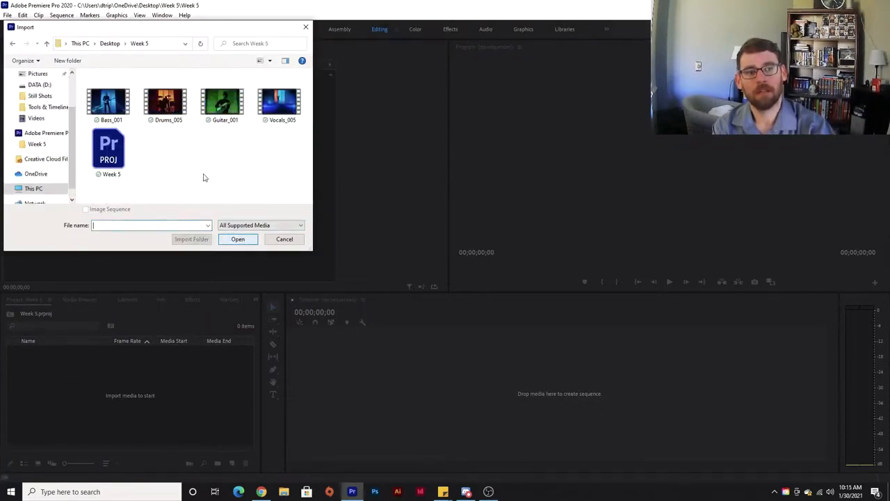
{"action": "left_click", "coordinate": [107, 103]}
{"action": "left_click", "coordinate": [277, 98], "text": "shift"}
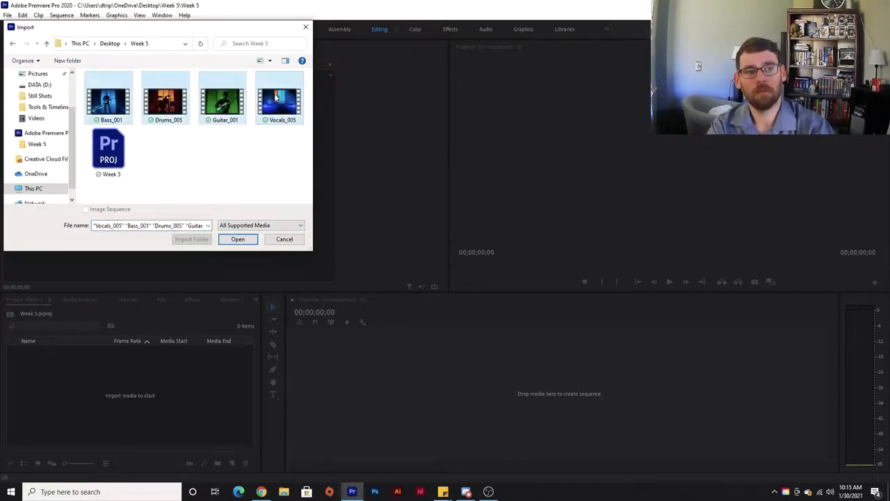
{"action": "left_click", "coordinate": [246, 239]}
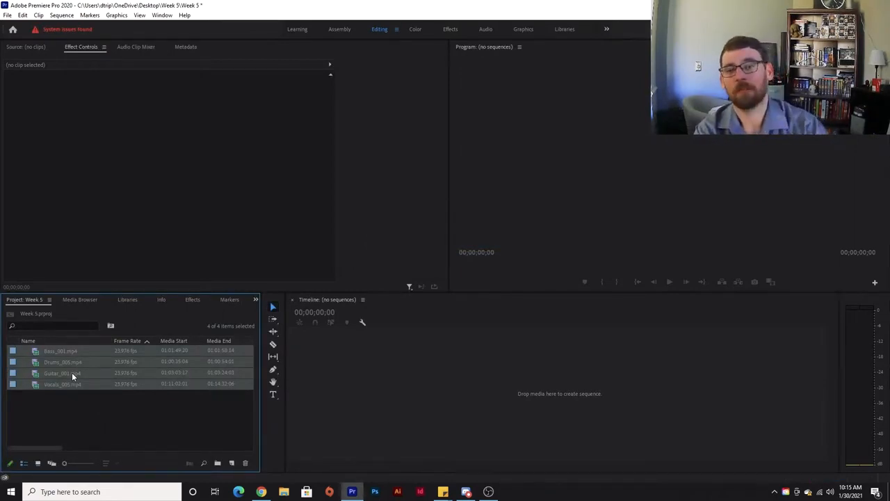
- Create a sequence from Bass_001.mp4 and delete the clip from its timeline, leaving the sequence empty
{"action": "left_click_drag", "start_coordinate": [38, 445], "coordinate": [131, 442]}
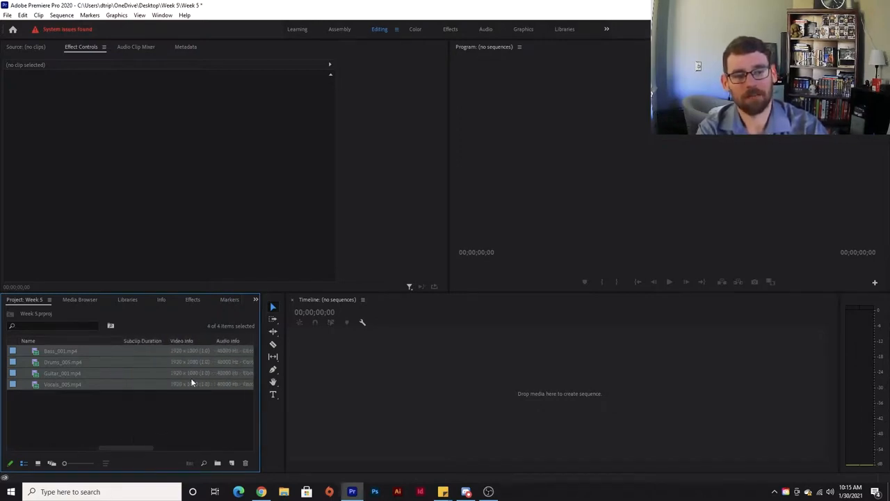
{"action": "left_click", "coordinate": [193, 386]}
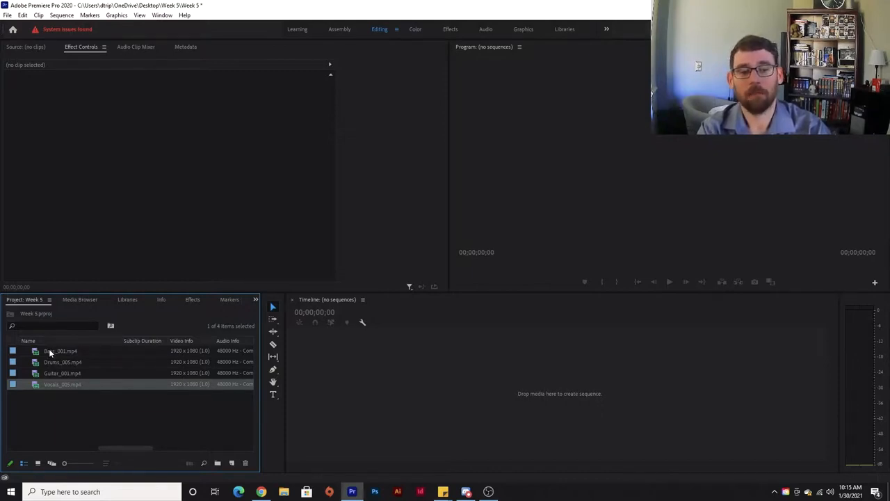
{"action": "left_click_drag", "start_coordinate": [49, 353], "coordinate": [354, 383]}
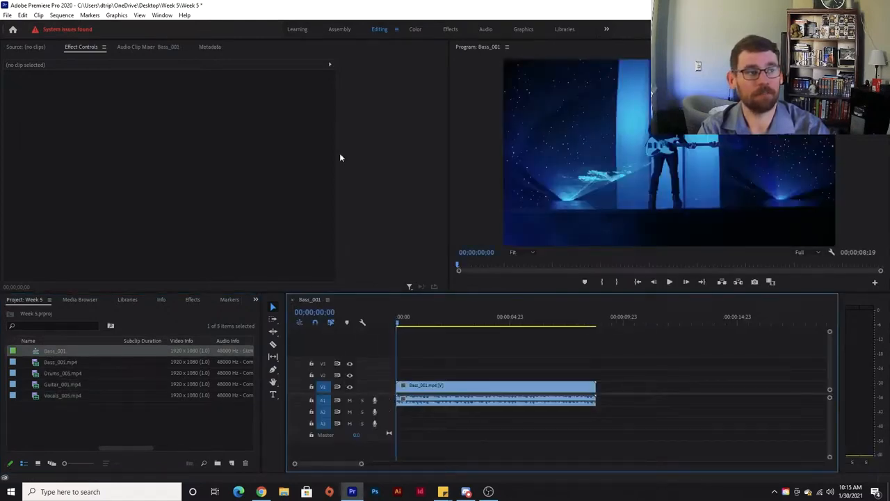
{"action": "left_click", "coordinate": [422, 386]}
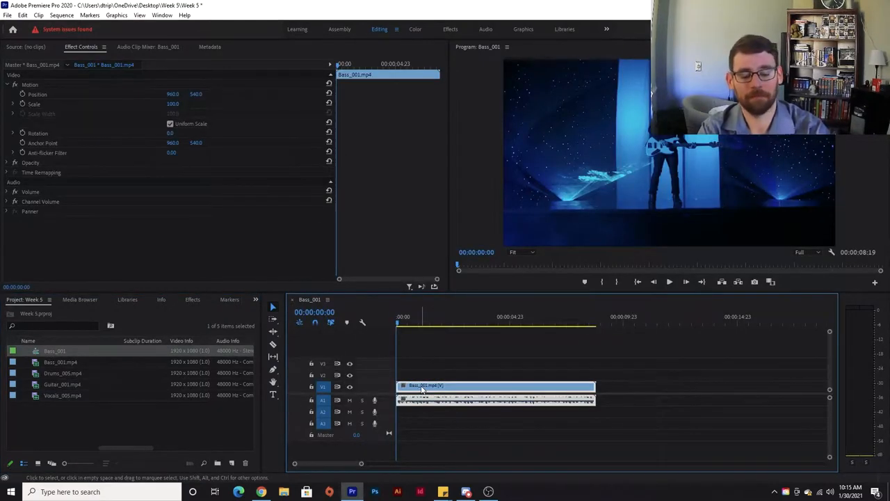
{"action": "key", "text": "Delete"}
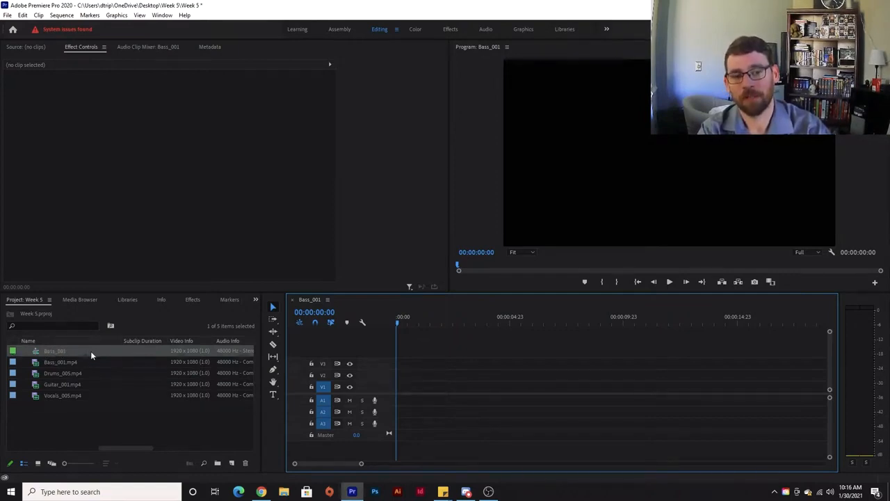
- Rename the Bass_001 sequence in the project as Sequence
{"action": "left_click", "coordinate": [50, 351]}
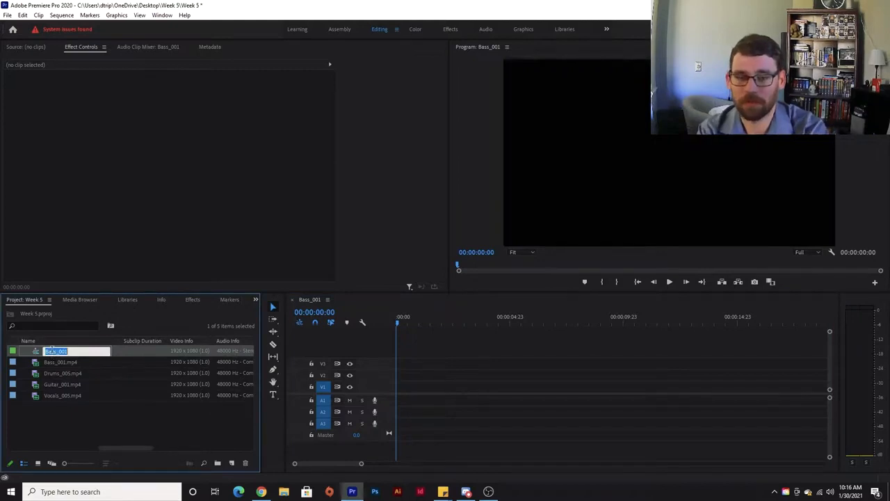
{"action": "type", "text": "Sequence"}
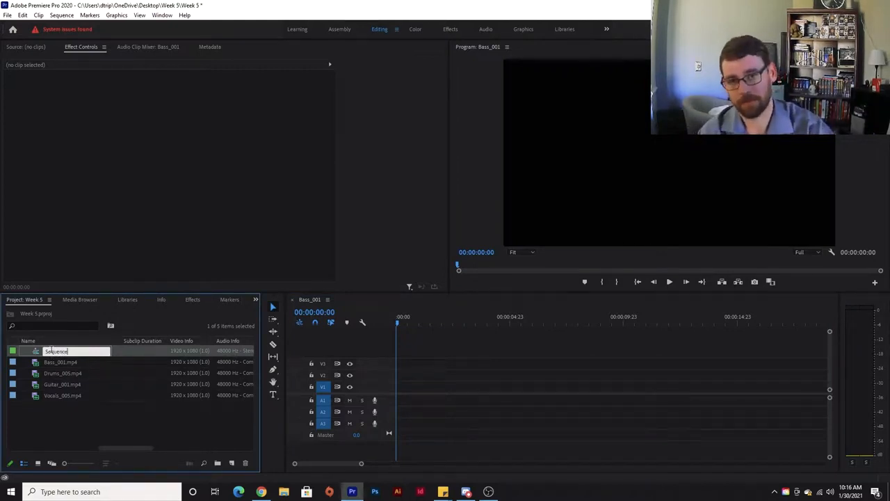
{"action": "left_click", "coordinate": [71, 407]}
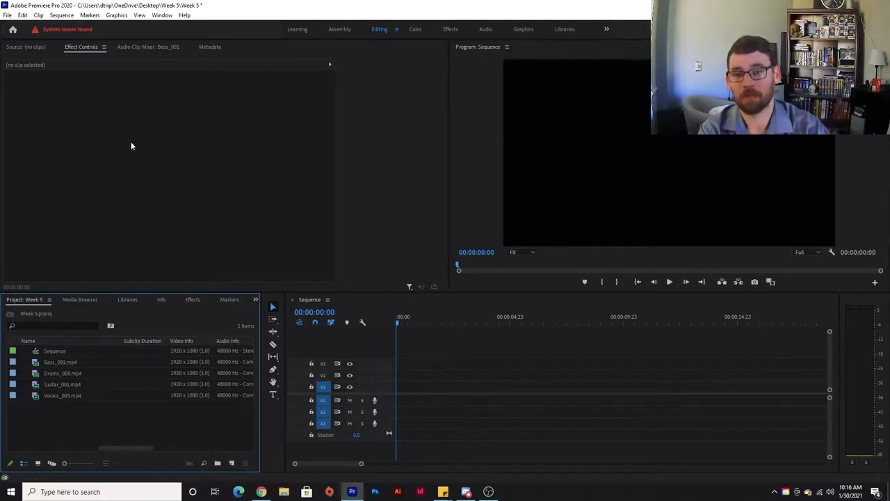
- Open Bass_001.mp4 in the Source monitor and view its Button Editor without changing the layout
{"action": "double_click", "coordinate": [55, 362]}
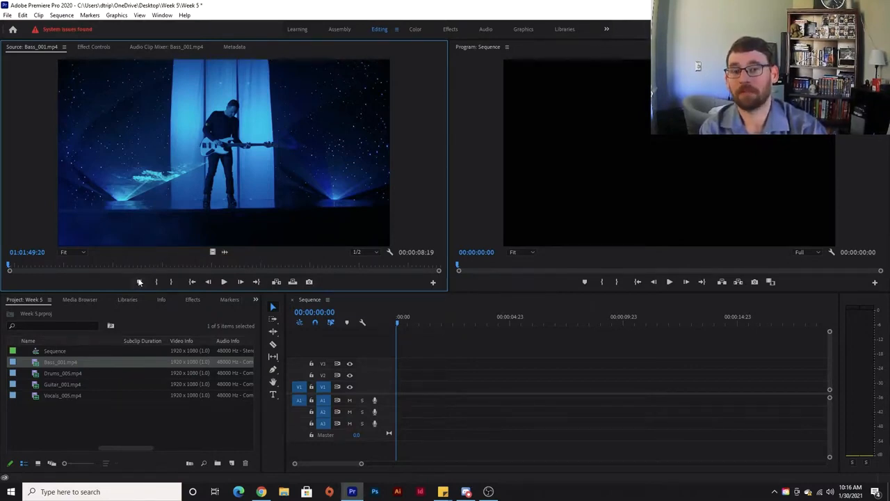
{"action": "left_click", "coordinate": [432, 283]}
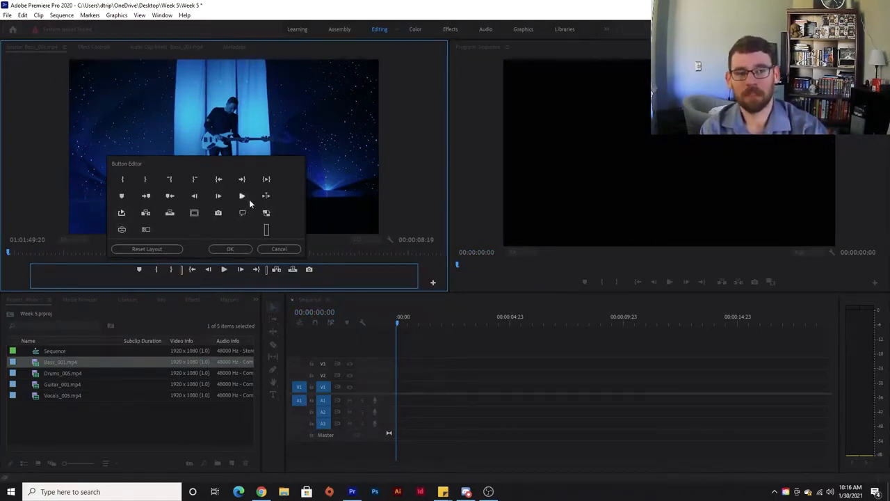
{"action": "left_click", "coordinate": [279, 250]}
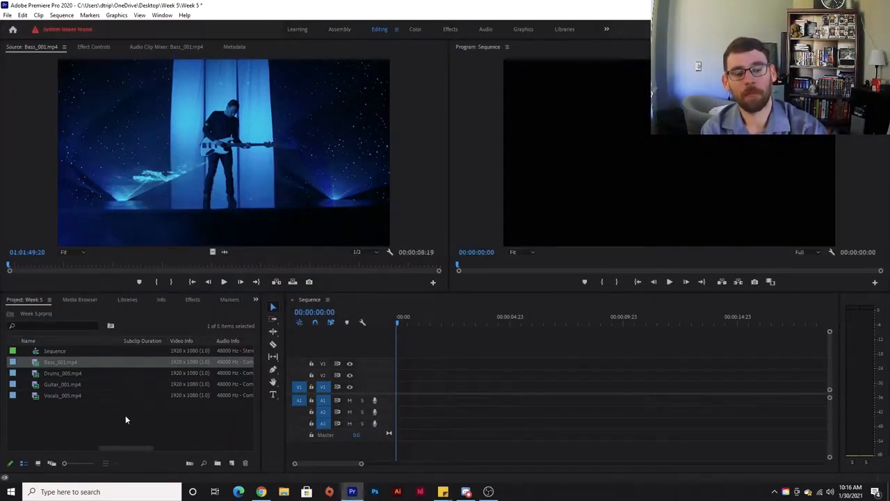
{"action": "left_click", "coordinate": [83, 410]}
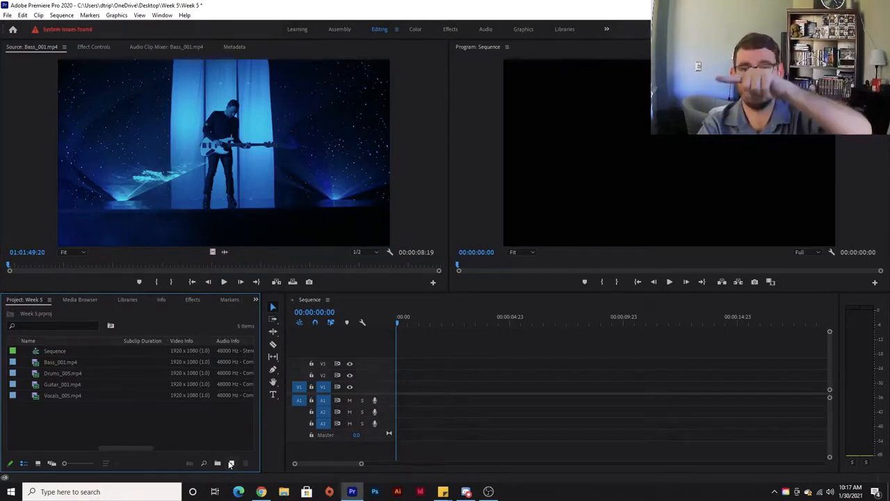
- Maximize the Project, Source and Timeline panels in turn and restore the normal workspace layout each time
{"action": "key", "text": "grave"}
{"action": "key", "text": "grave"}
{"action": "key", "text": "grave"}
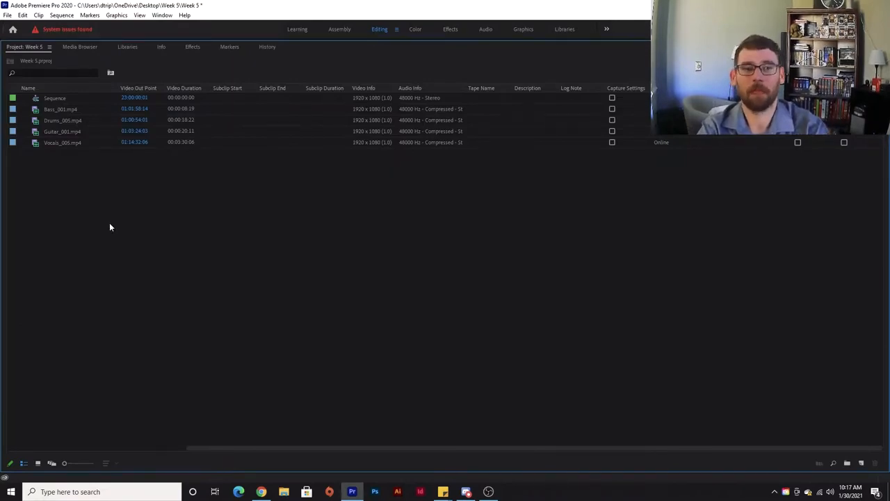
{"action": "key", "text": "grave"}
{"action": "left_click", "coordinate": [77, 137]}
{"action": "key", "text": "grave"}
{"action": "key", "text": "grave"}
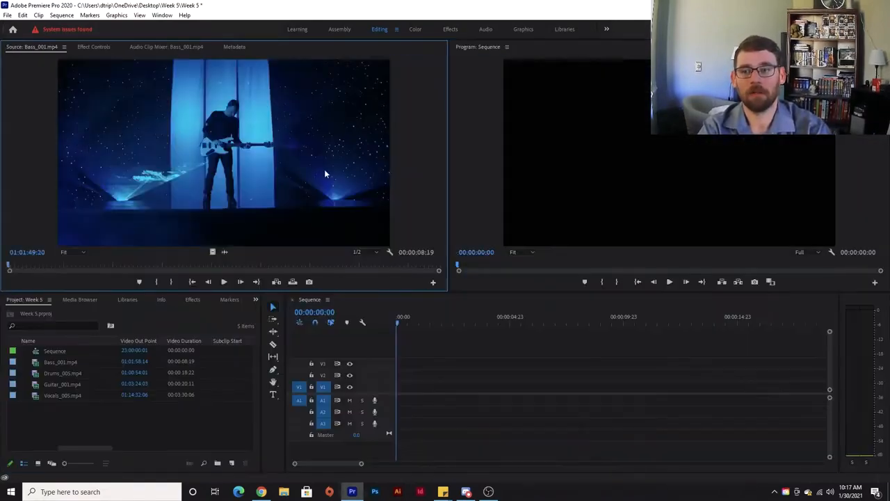
{"action": "key", "text": "grave"}
{"action": "key", "text": "grave"}
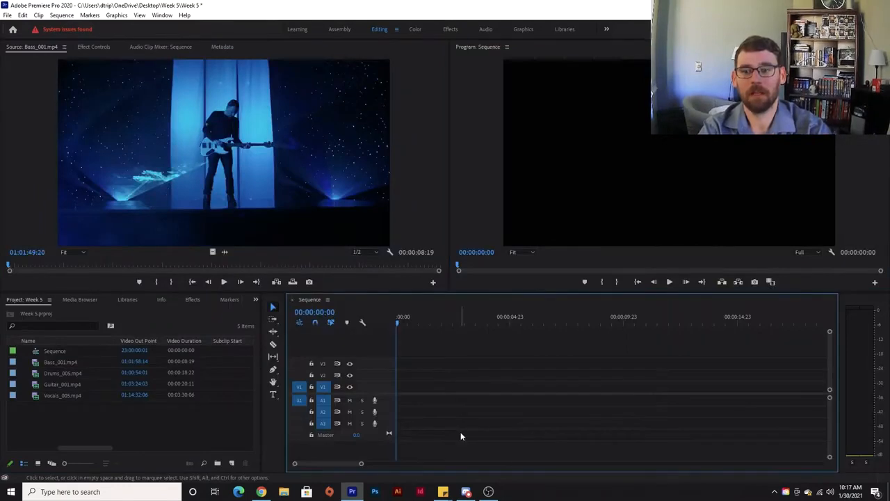
{"action": "key", "text": "grave"}
{"action": "key", "text": "grave"}
{"action": "left_click", "coordinate": [198, 361]}
{"action": "key", "text": "grave"}
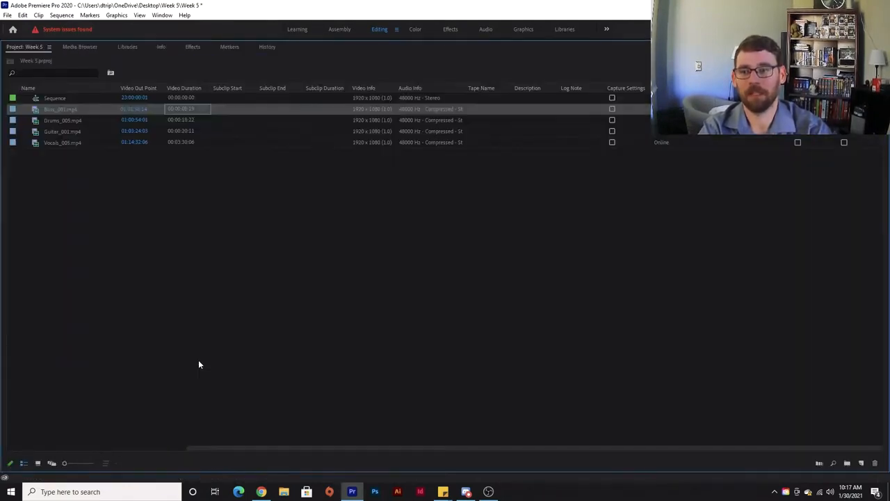
{"action": "key", "text": "grave"}
{"action": "key", "text": "grave"}
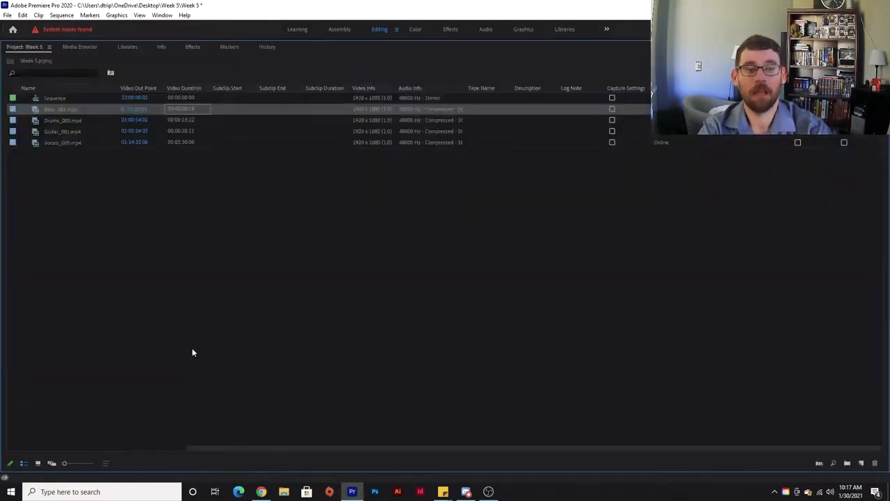
{"action": "key", "text": "grave"}
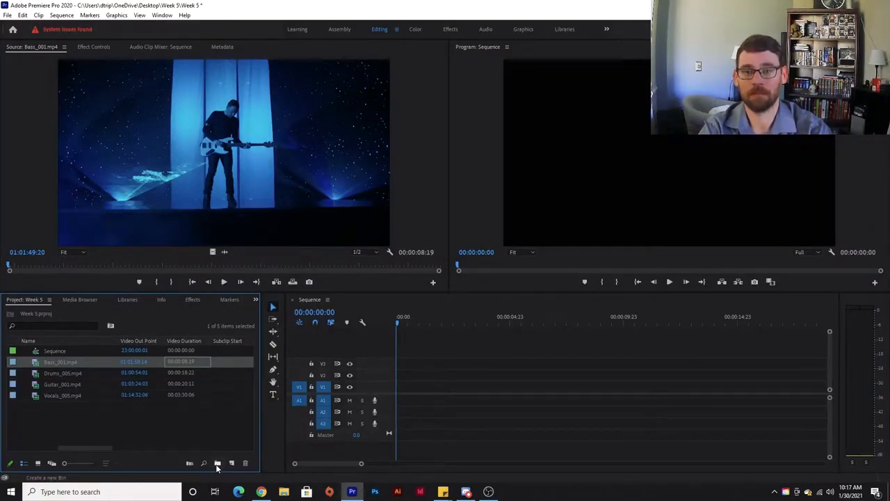
{"action": "key", "text": "grave"}
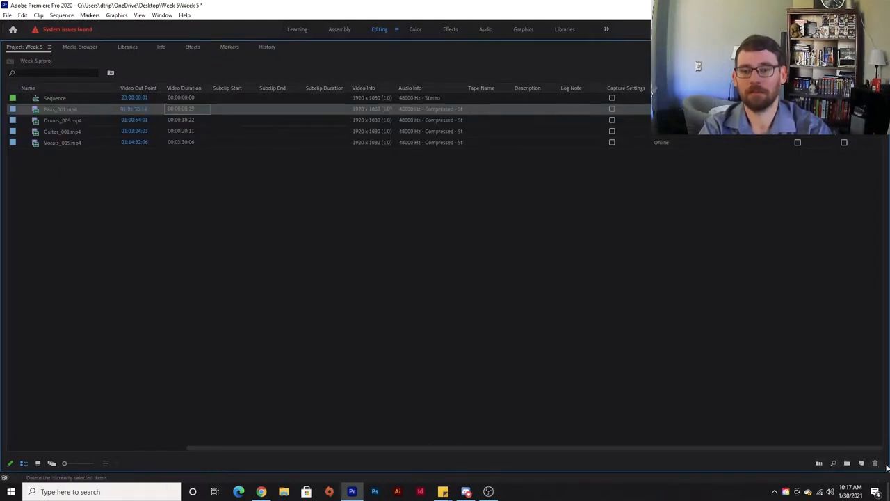
{"action": "key", "text": "grave"}
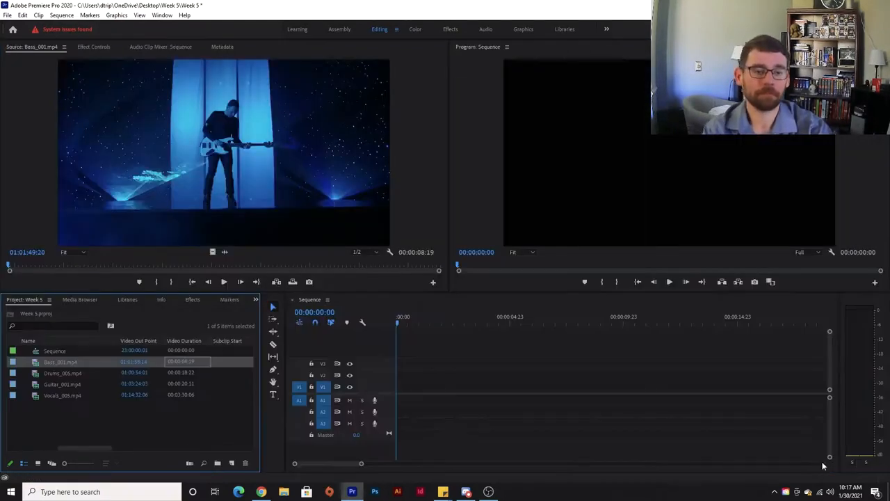
- Create a bin named Subclips at the top level of the project
{"action": "left_click", "coordinate": [217, 464]}
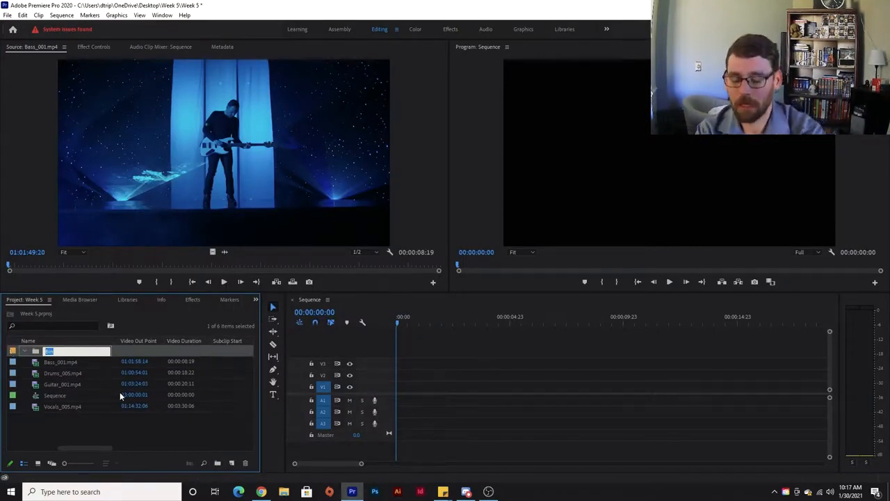
{"action": "type", "text": "Subclips"}
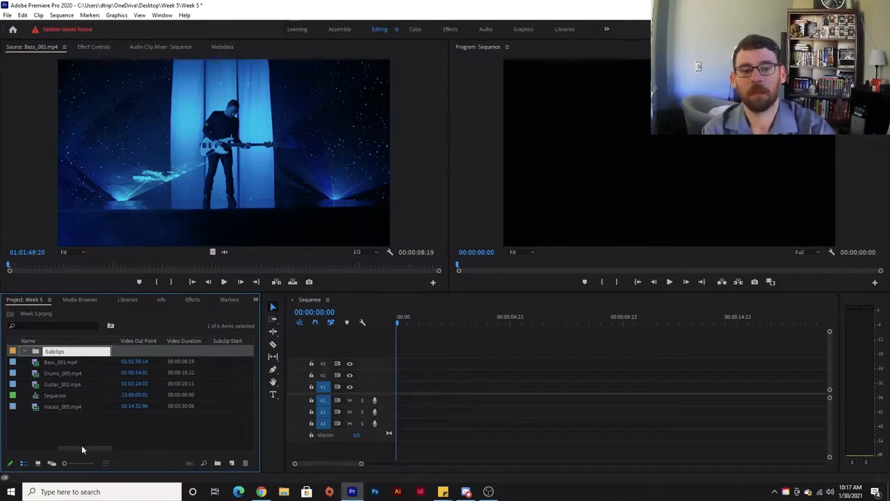
{"action": "left_click", "coordinate": [73, 416]}
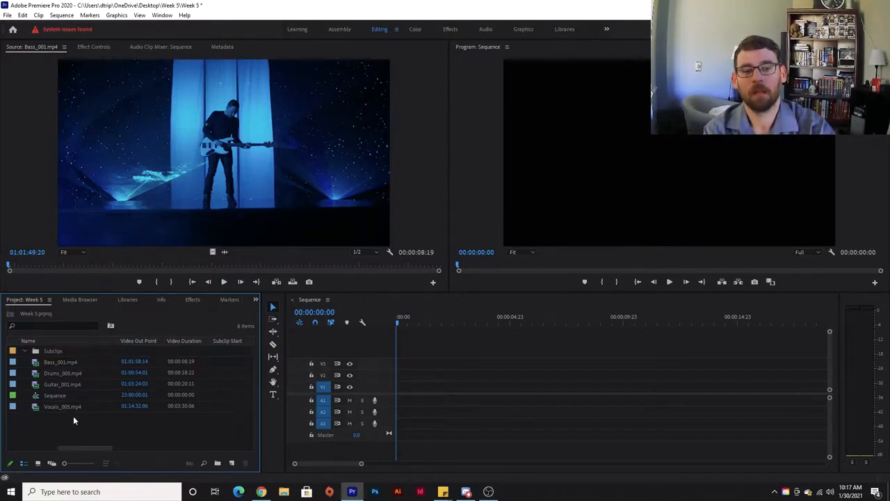
- Try adding a bin nested inside the Subclips bin and undo it
{"action": "left_click", "coordinate": [56, 351]}
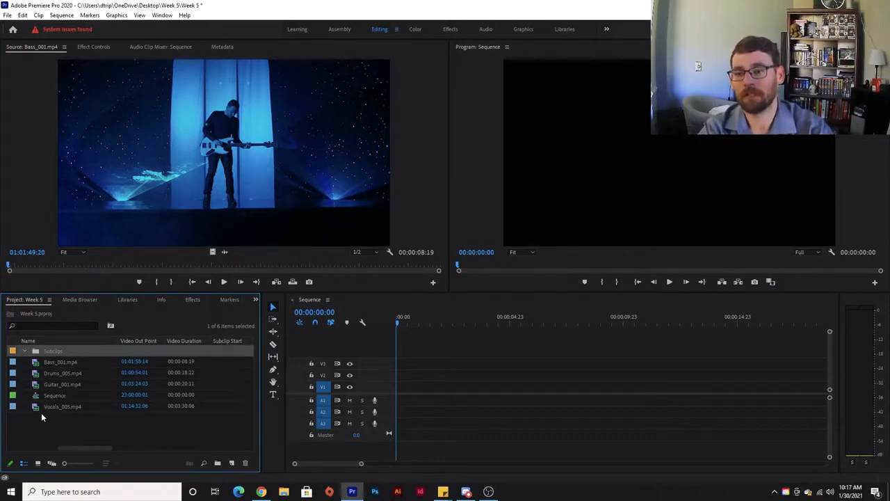
{"action": "left_click", "coordinate": [218, 464]}
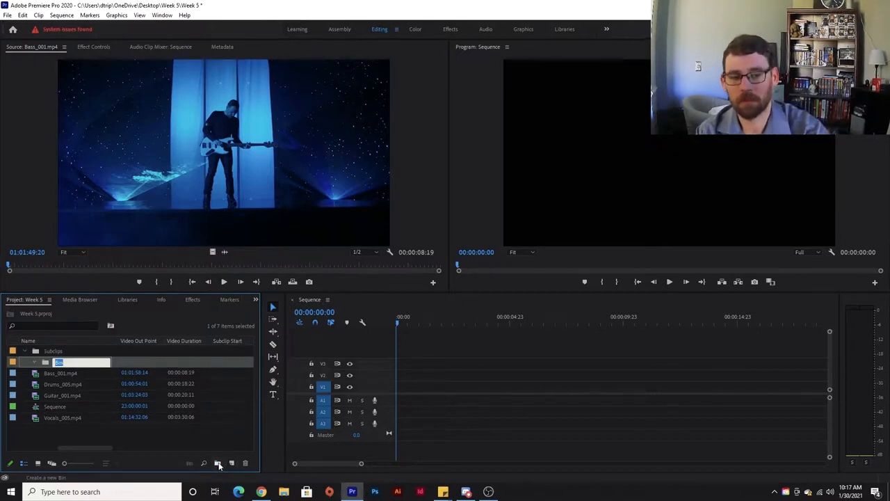
{"action": "left_click", "coordinate": [94, 432]}
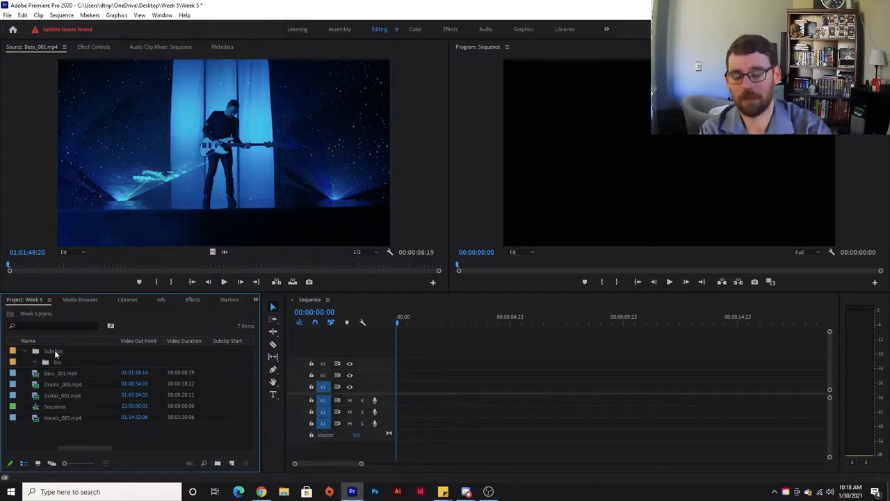
{"action": "key", "text": "ctrl+z"}
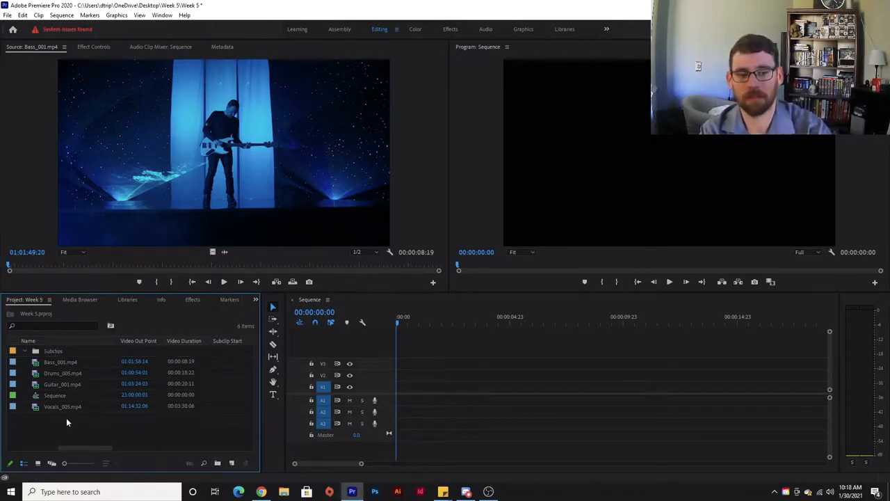
- Create a top-level bin named Seq and move the Sequence item into it
{"action": "left_click", "coordinate": [217, 463]}
{"action": "type", "text": "Seq"}
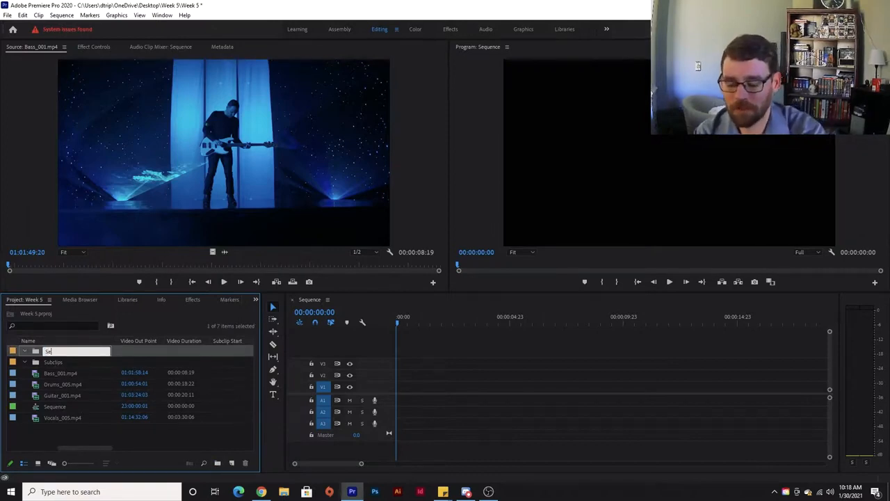
{"action": "left_click", "coordinate": [84, 435]}
{"action": "left_click", "coordinate": [53, 405]}
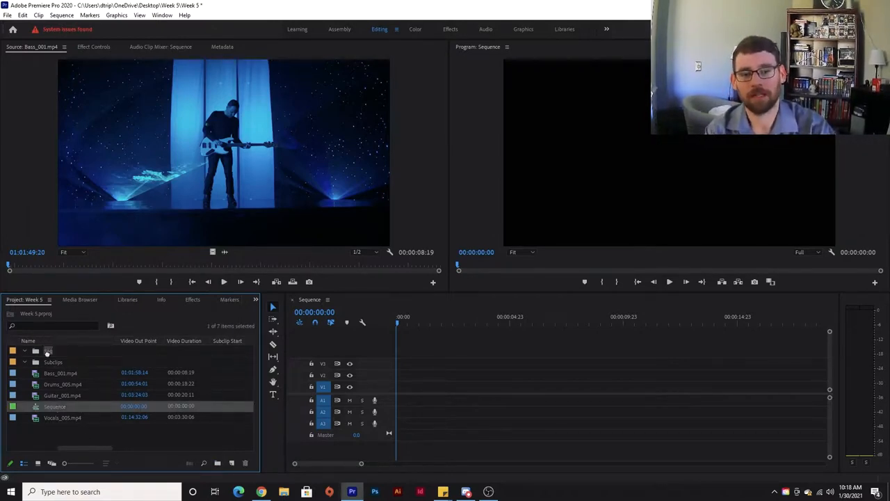
{"action": "left_click_drag", "start_coordinate": [48, 353], "coordinate": [46, 352]}
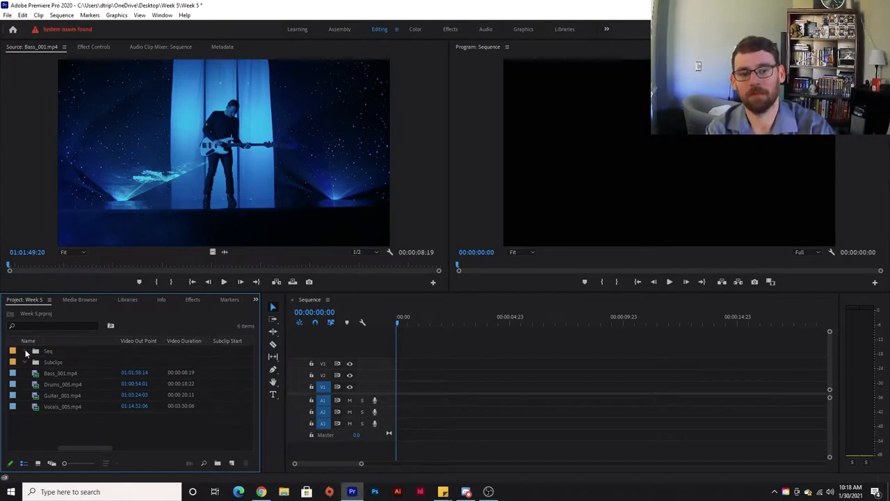
- View the Seq bin's available commands without applying any, and collapse the Subclips bin
{"action": "right_click", "coordinate": [45, 352]}
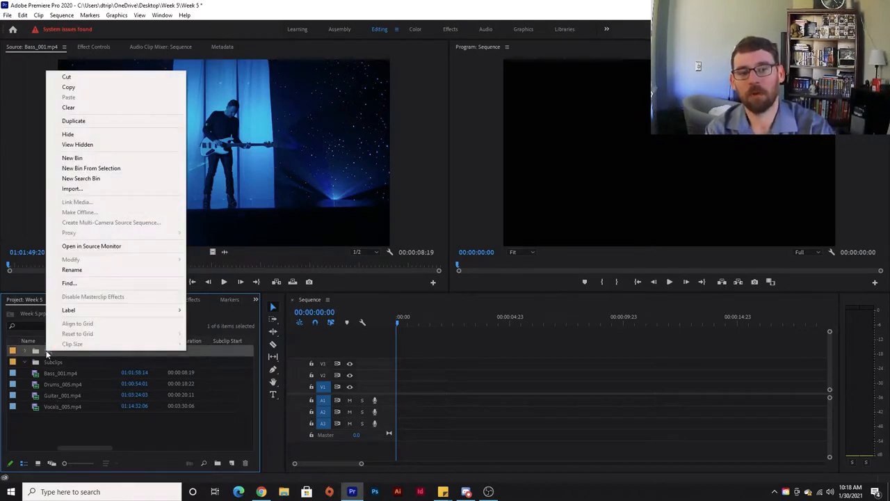
{"action": "right_click", "coordinate": [14, 351]}
{"action": "left_click", "coordinate": [11, 352]}
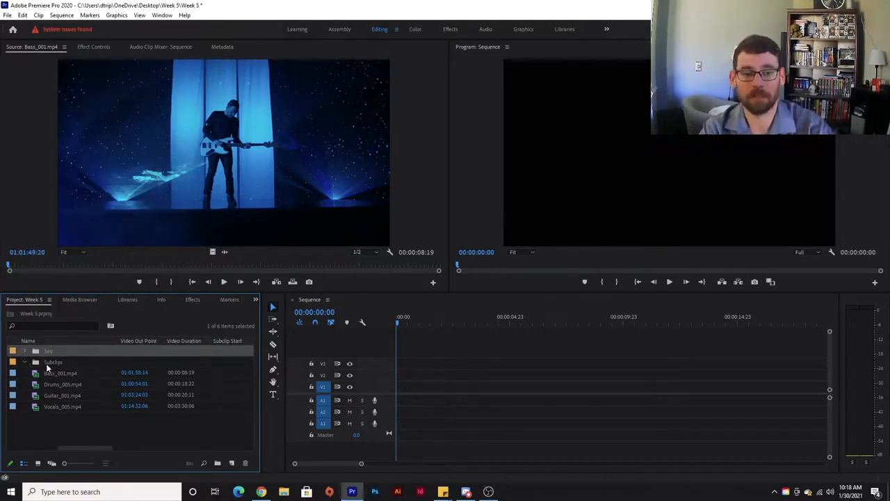
{"action": "left_click", "coordinate": [48, 363]}
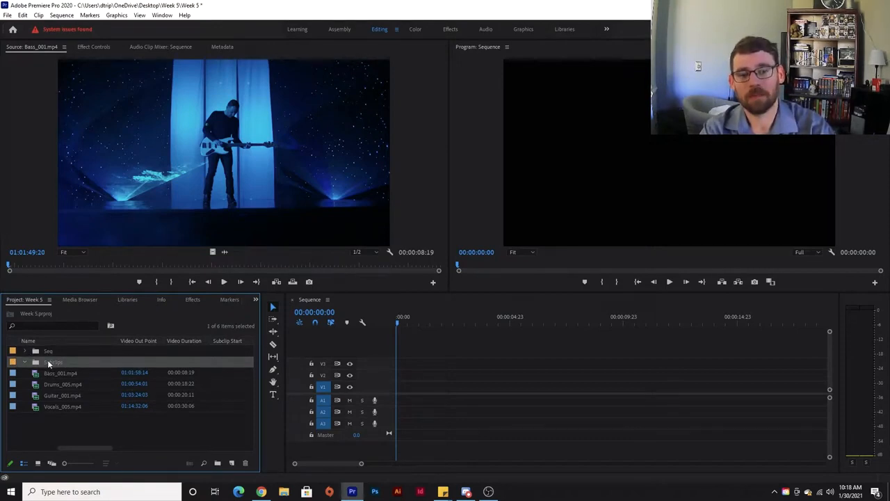
{"action": "left_click", "coordinate": [28, 363]}
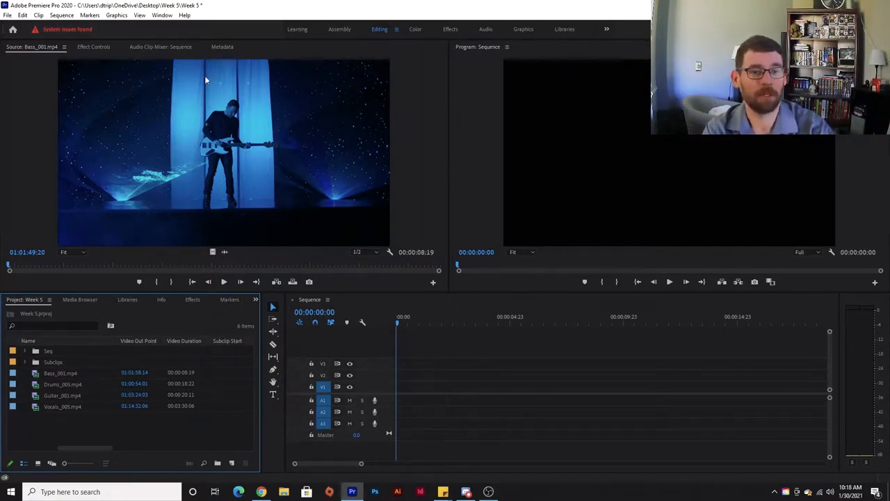
- Mark an In point at 01:01:52:23 and an Out point at 01:01:55:06 on Bass_001.mp4 in the Source monitor
{"action": "left_click", "coordinate": [196, 141]}
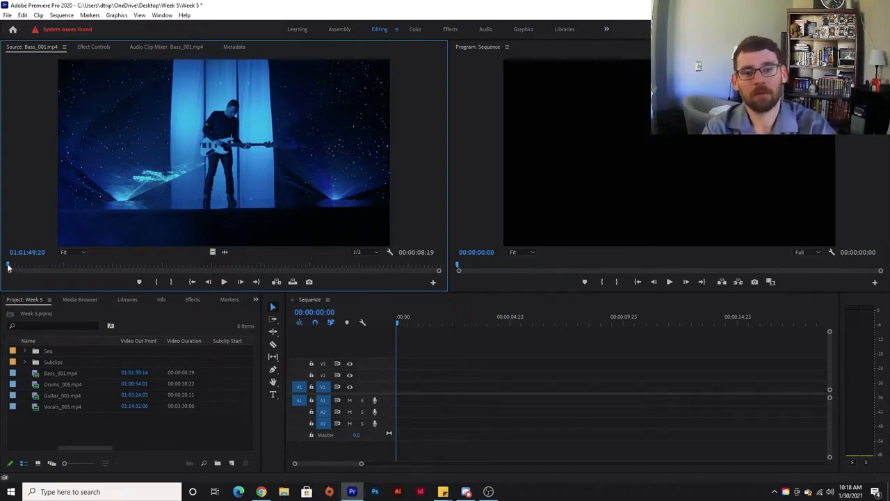
{"action": "left_click_drag", "start_coordinate": [10, 265], "coordinate": [54, 265]}
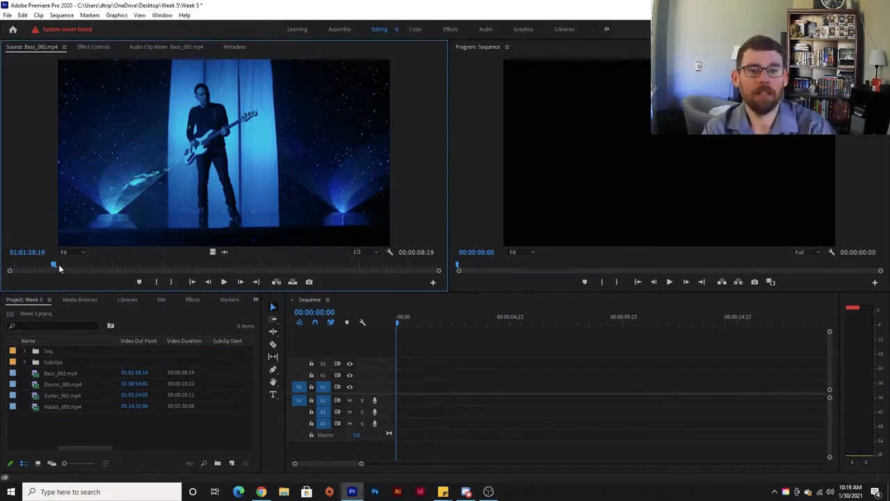
{"action": "left_click_drag", "start_coordinate": [59, 264], "coordinate": [159, 266]}
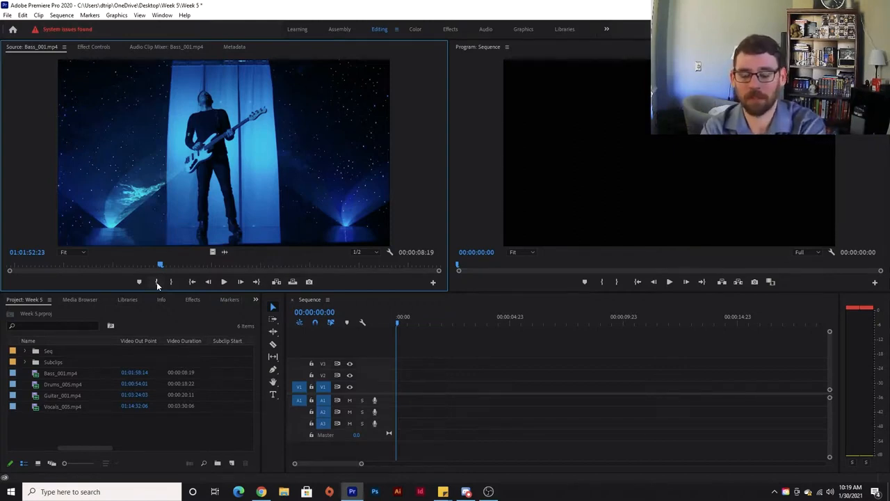
{"action": "left_click", "coordinate": [157, 282]}
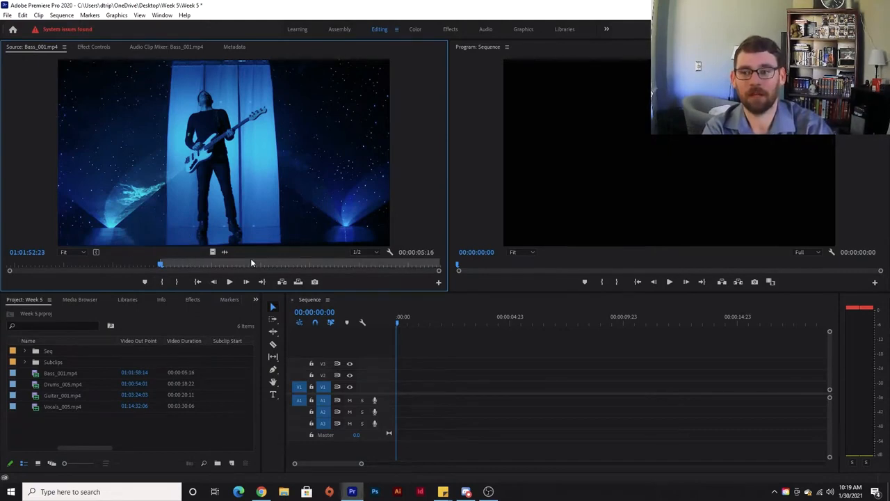
{"action": "left_click_drag", "start_coordinate": [183, 265], "coordinate": [276, 263]}
{"action": "key", "text": "o"}
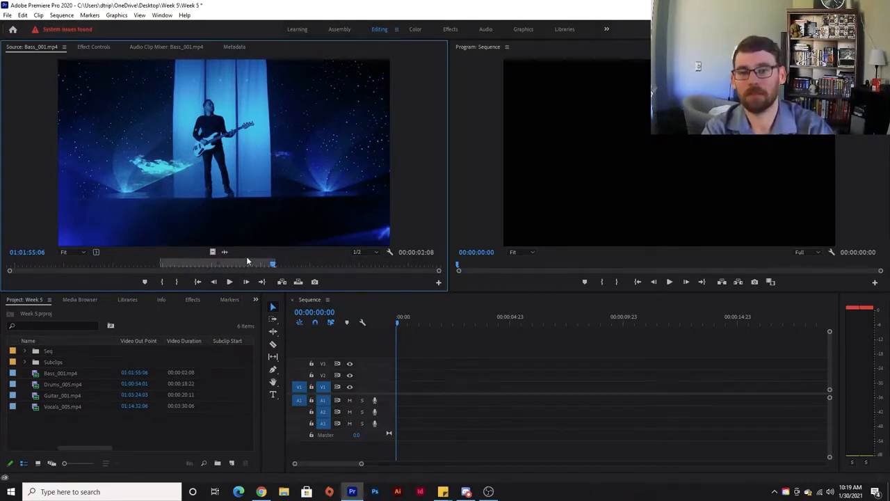
- Jump between the In and Out points of Bass_001.mp4 and play part of the marked range
{"action": "left_click", "coordinate": [199, 282]}
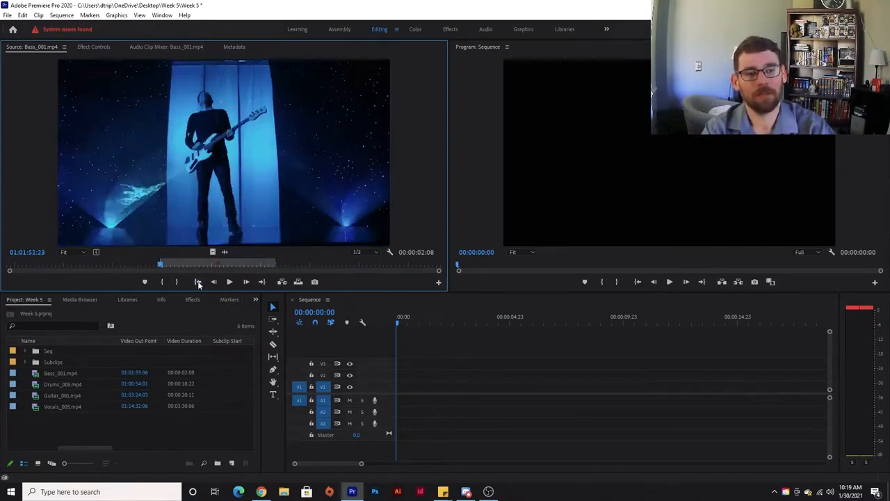
{"action": "left_click", "coordinate": [261, 282]}
{"action": "left_click", "coordinate": [197, 281]}
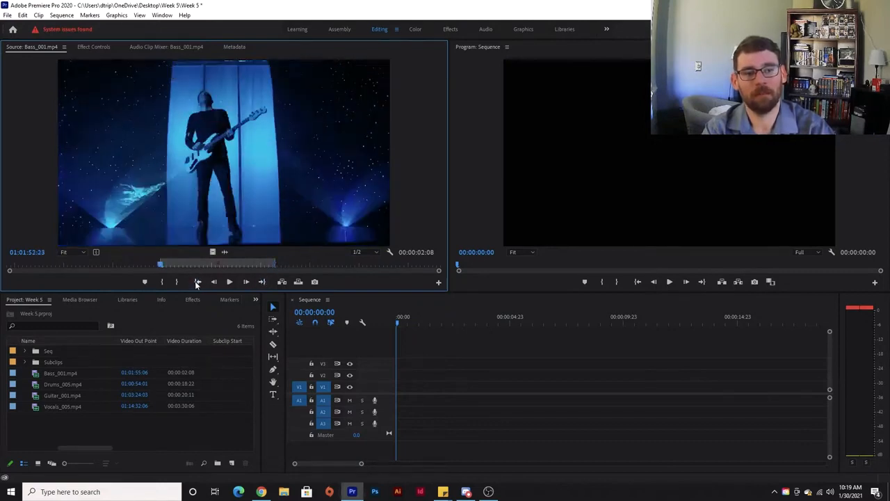
{"action": "left_click", "coordinate": [230, 281]}
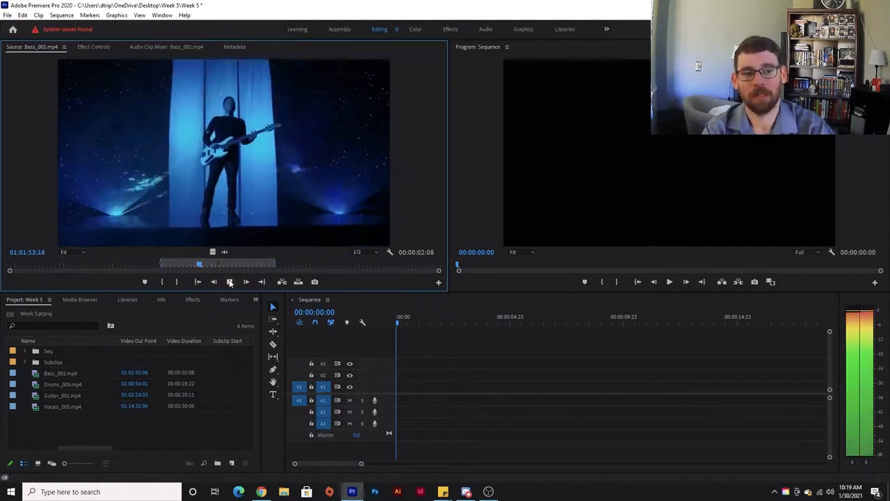
{"action": "left_click", "coordinate": [230, 282]}
- Step through Bass_001.mp4 forward frame by frame to 01:01:54:13 in the Source monitor
{"action": "left_click", "coordinate": [246, 282]}
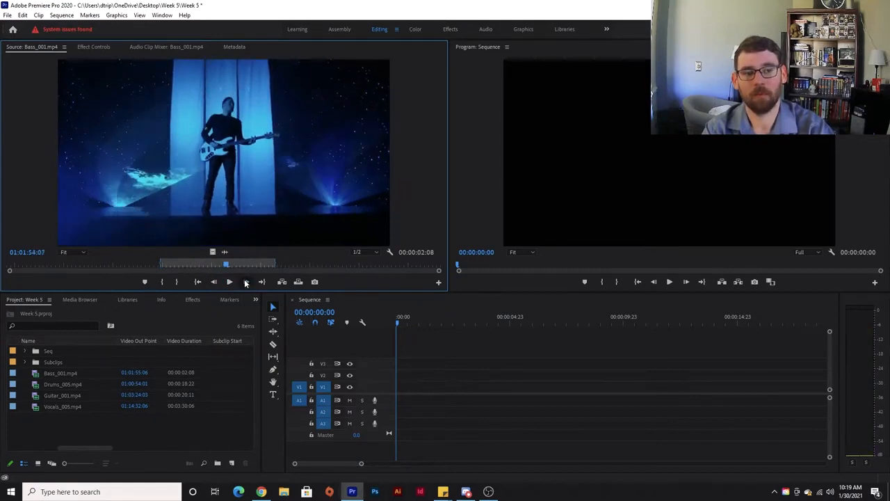
{"action": "left_click", "coordinate": [246, 282]}
{"action": "left_click", "coordinate": [245, 281]}
{"action": "left_click", "coordinate": [246, 282]}
{"action": "left_click", "coordinate": [246, 282]}
{"action": "left_click", "coordinate": [246, 281]}
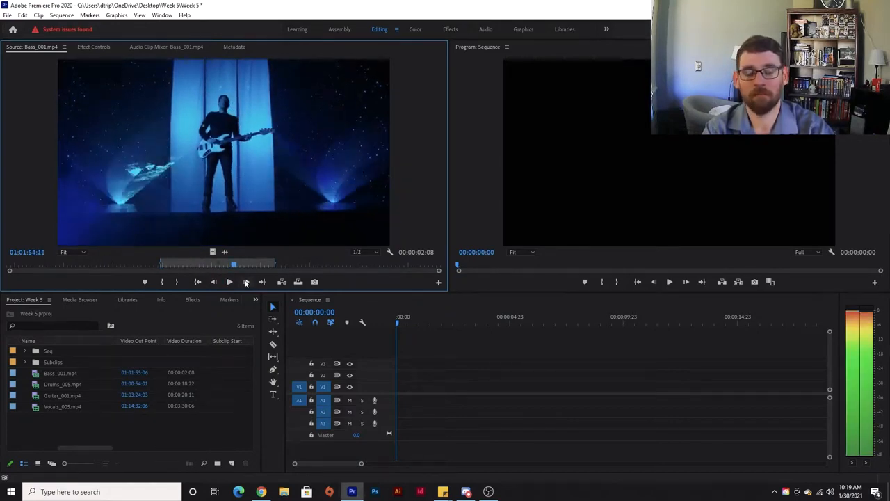
{"action": "left_click", "coordinate": [245, 282]}
{"action": "left_click", "coordinate": [246, 281]}
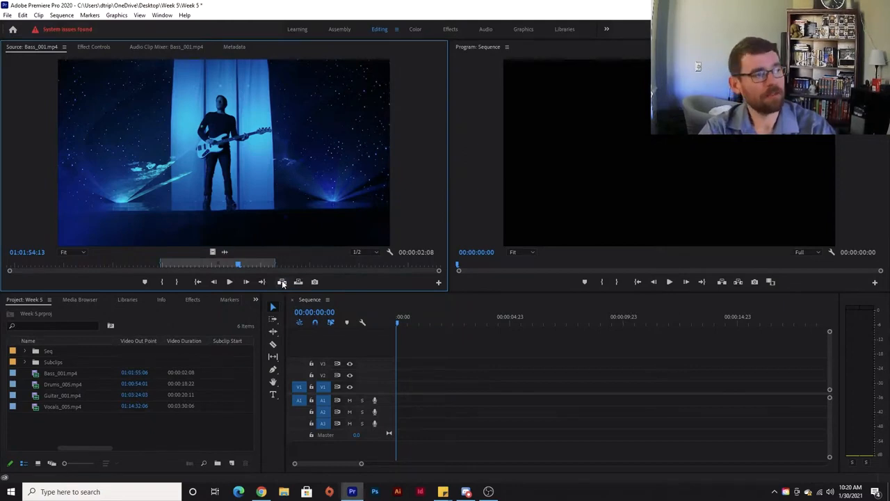
- Insert the marked Bass_001.mp4 range at the start of the sequence on V1 and A1, and return the timeline playhead to 00:00:00:00
{"action": "left_click", "coordinate": [282, 281]}
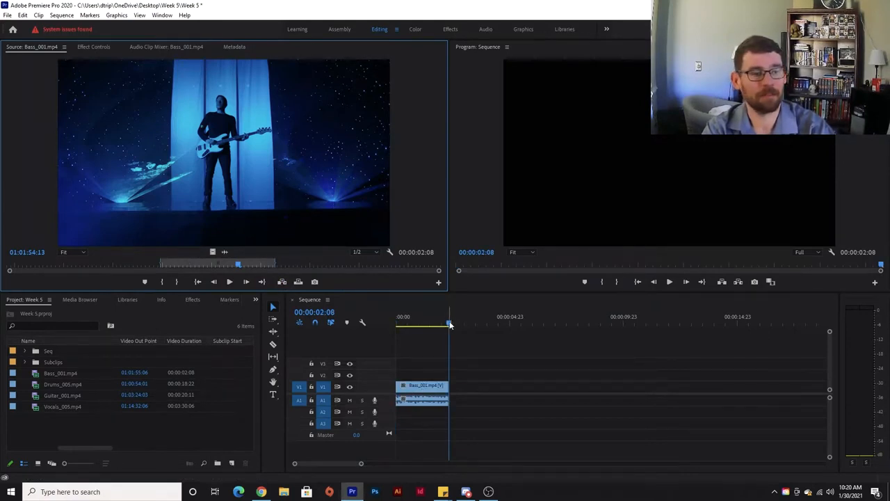
{"action": "left_click", "coordinate": [398, 324]}
{"action": "key", "text": "space"}
{"action": "left_click_drag", "start_coordinate": [398, 324], "coordinate": [335, 312]}
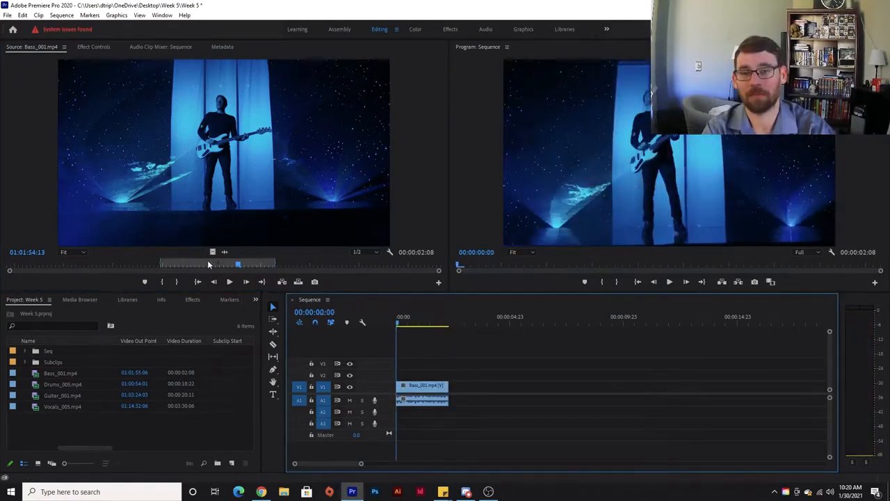
- Play the sequence from the start to review the inserted Bass_001.mp4 clip
{"action": "key", "text": "space"}
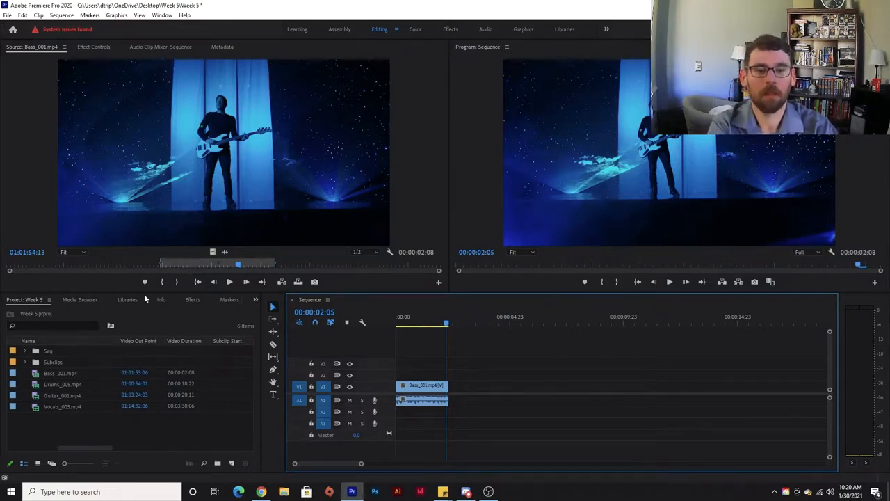
{"action": "left_click", "coordinate": [191, 263]}
{"action": "key", "text": "ctrl+u"}
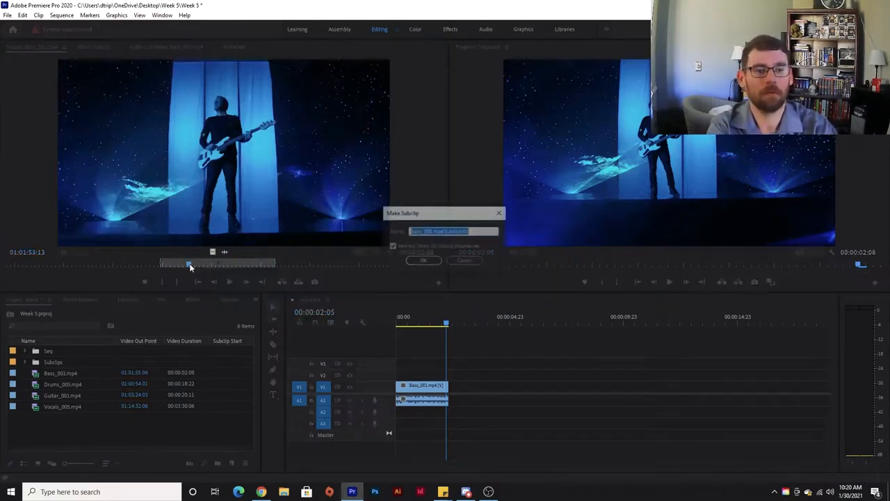
{"action": "left_click", "coordinate": [465, 262]}
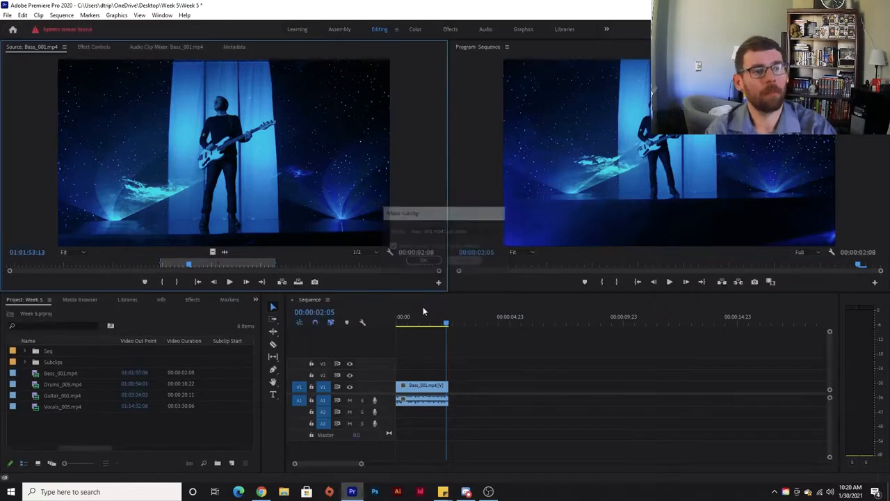
- Set the Source monitor position to 01:01:54:02 and delete the Bass_001.mp4 video and audio clip from the sequence
{"action": "left_click", "coordinate": [216, 264]}
{"action": "left_click", "coordinate": [428, 393]}
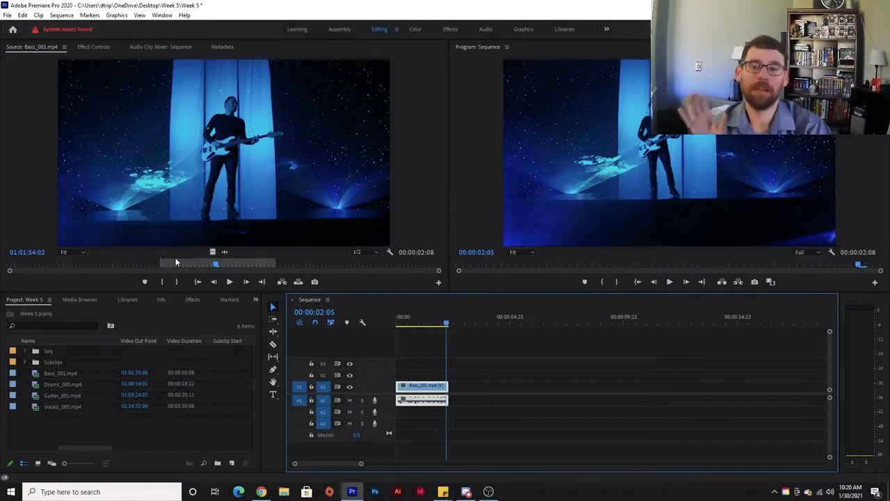
{"action": "left_click", "coordinate": [427, 369]}
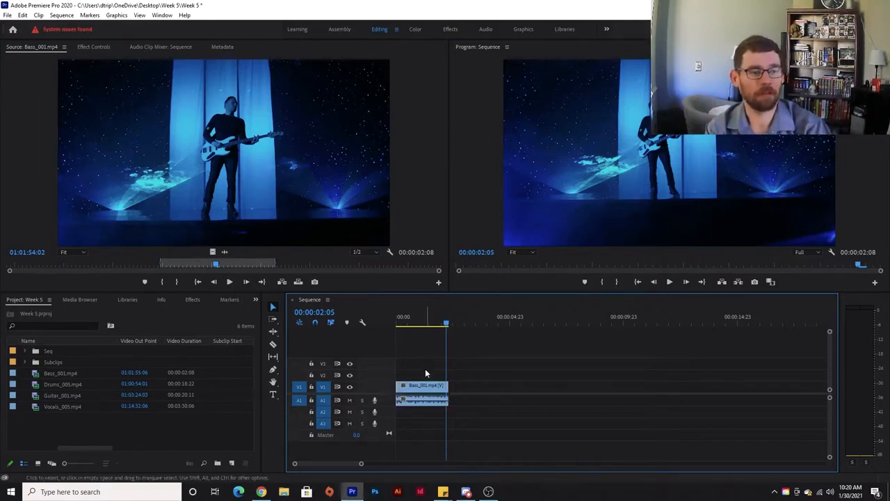
{"action": "left_click_drag", "start_coordinate": [425, 369], "coordinate": [440, 424]}
{"action": "key", "text": "Delete"}
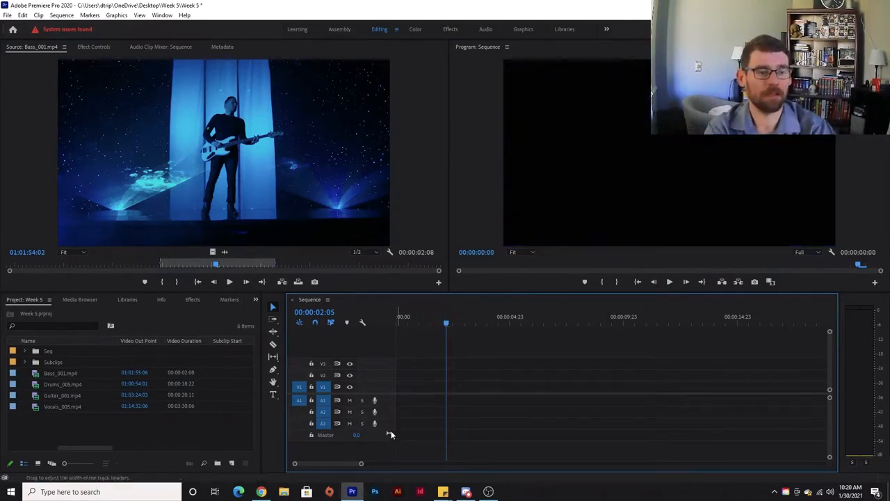
- Create a subclip named Bass Fade Out from the marked Bass_001.mp4 range in the Subclips bin, with trims restricted to subclip boundaries
{"action": "left_click", "coordinate": [55, 363]}
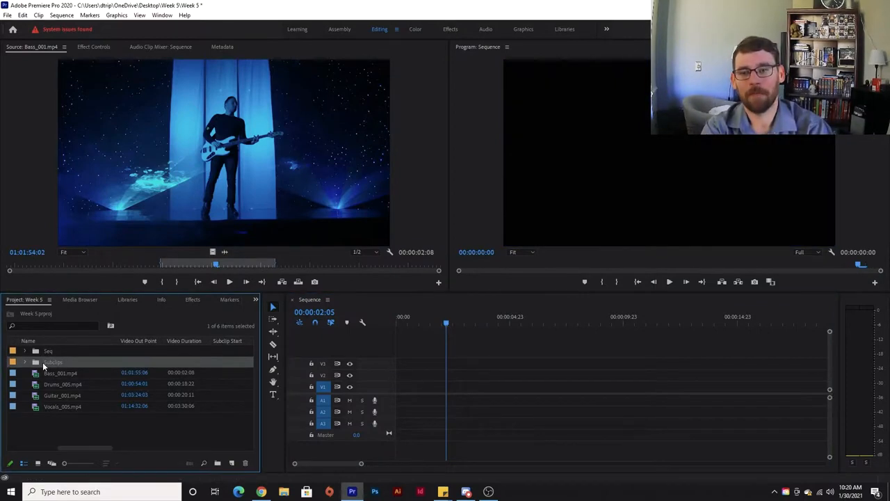
{"action": "left_click", "coordinate": [191, 201]}
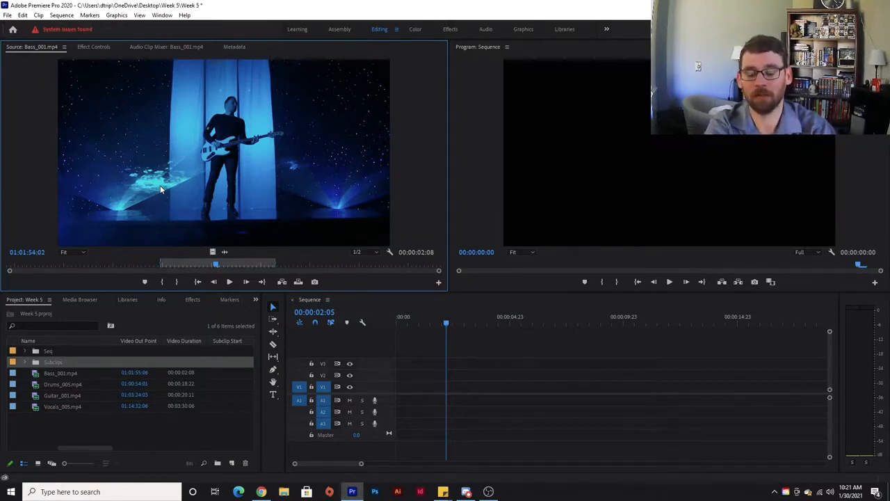
{"action": "key", "text": "ctrl+u"}
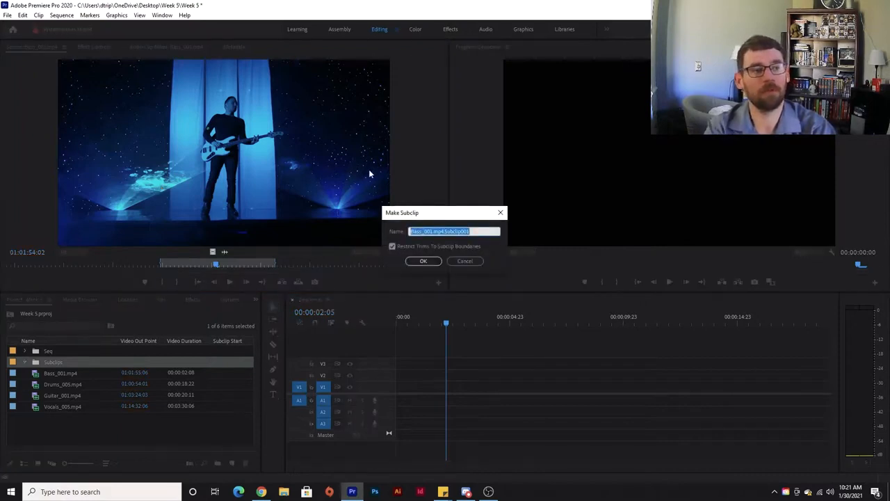
{"action": "left_click_drag", "start_coordinate": [407, 213], "coordinate": [235, 188]}
{"action": "left_click_drag", "start_coordinate": [307, 206], "coordinate": [128, 198]}
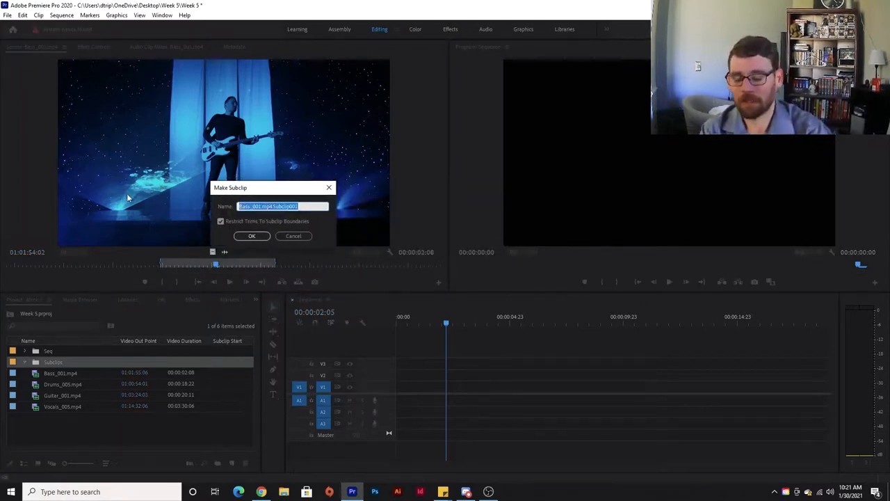
{"action": "type", "text": "Bass Fas"}
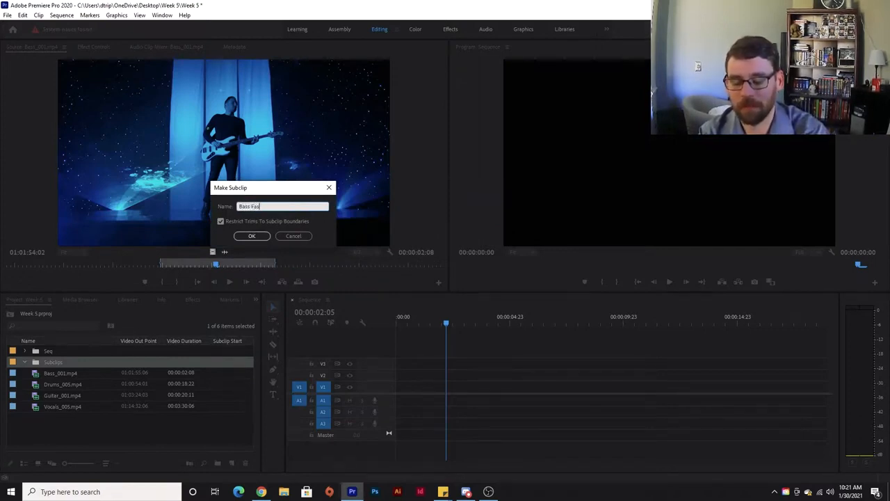
{"action": "key", "text": "BackSpace"}
{"action": "type", "text": "de Out"}
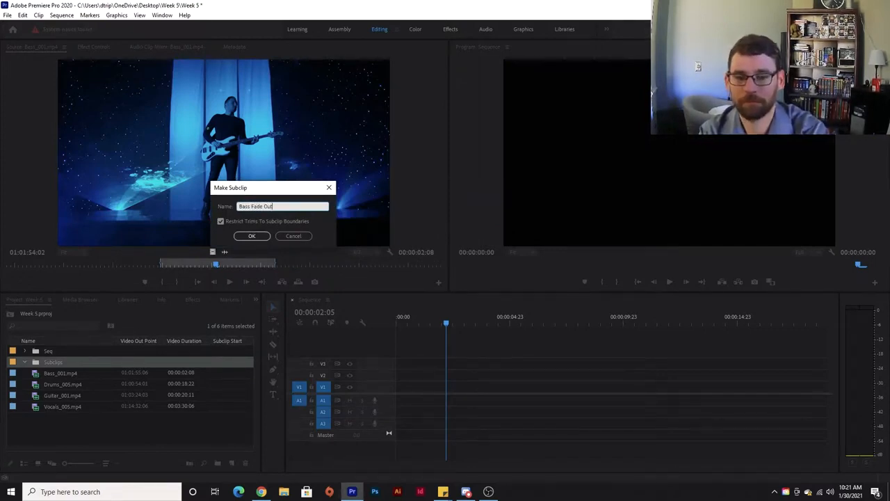
{"action": "left_click_drag", "start_coordinate": [269, 188], "coordinate": [328, 169]}
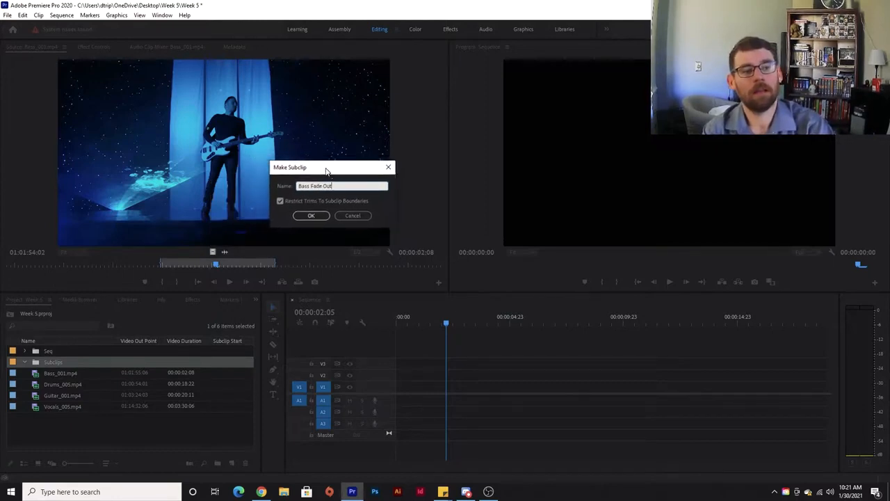
{"action": "left_click", "coordinate": [317, 219]}
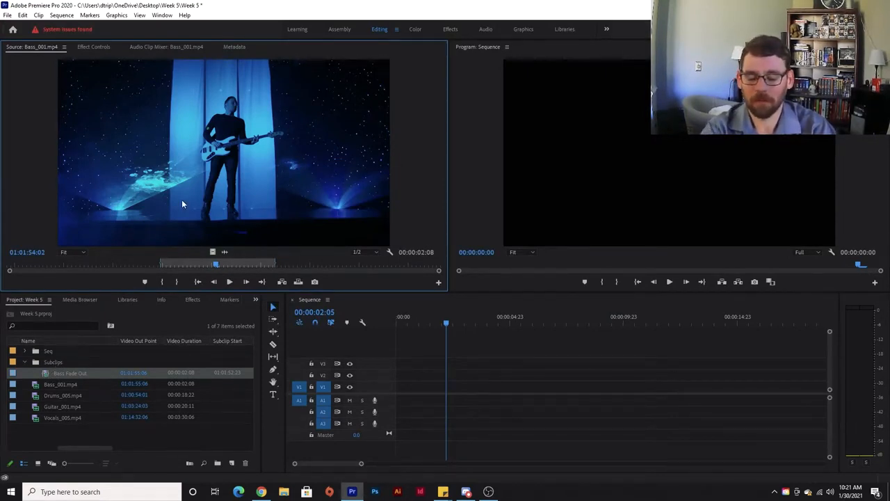
- Create a second subclip named Bass Unrestricted from the same range, with Restrict Trims To Subclip Boundaries turned off
{"action": "key", "text": "ctrl+u"}
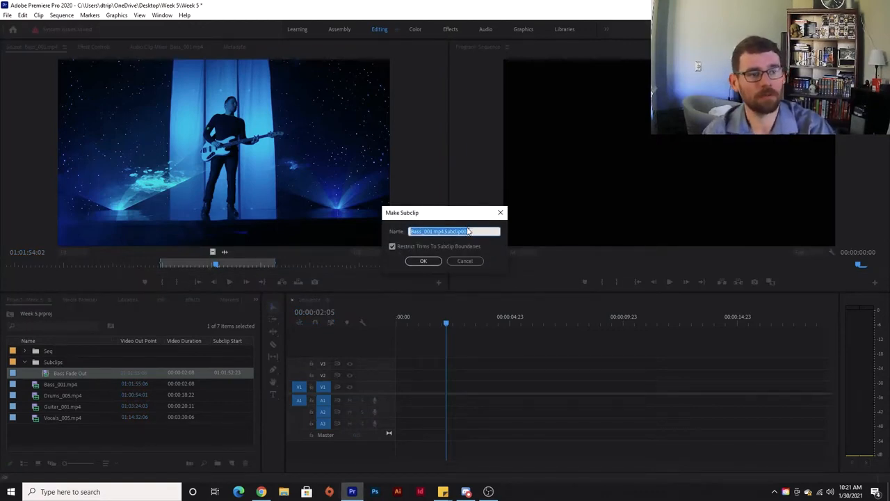
{"action": "left_click", "coordinate": [391, 246]}
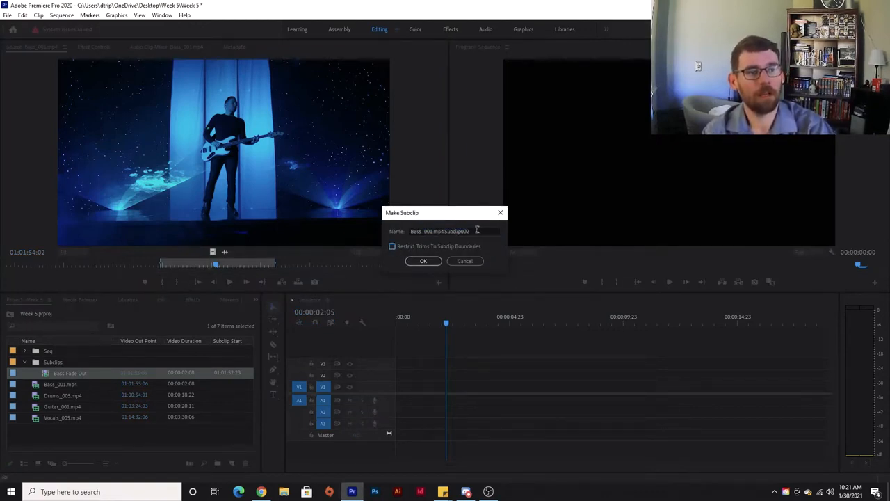
{"action": "double_click", "coordinate": [477, 229]}
{"action": "type", "text": "Bass"}
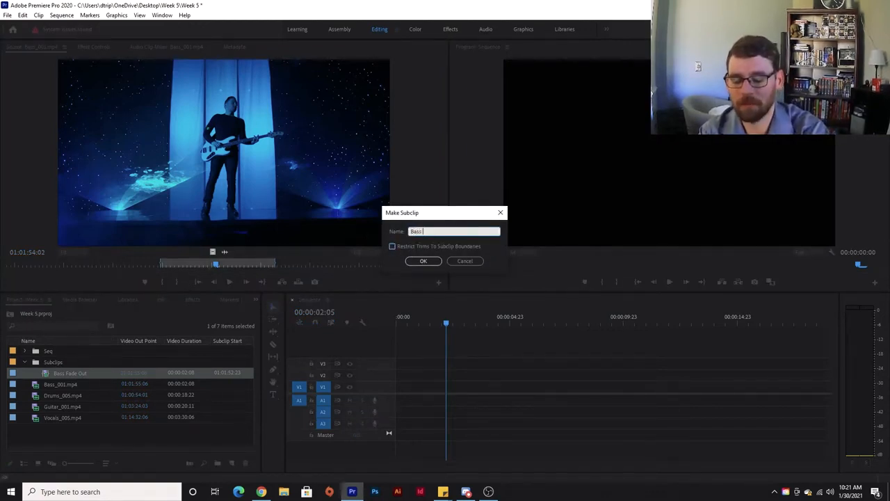
{"action": "type", "text": " Unrest"}
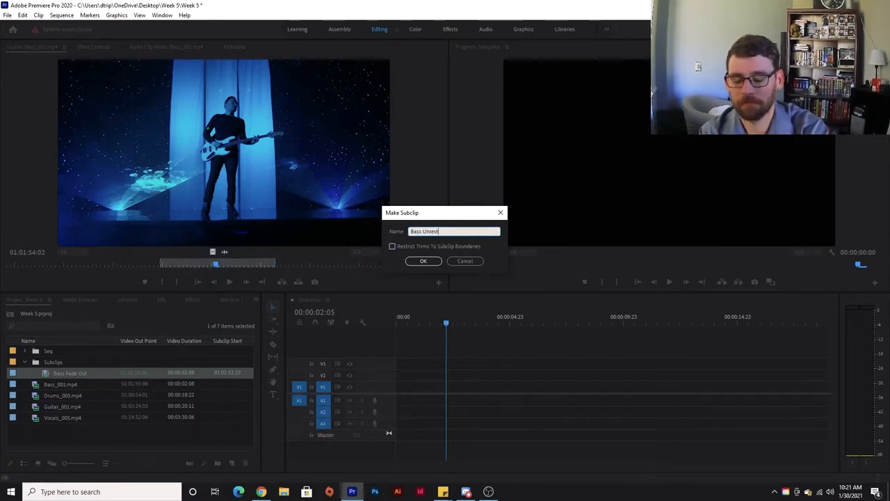
{"action": "type", "text": "ricted"}
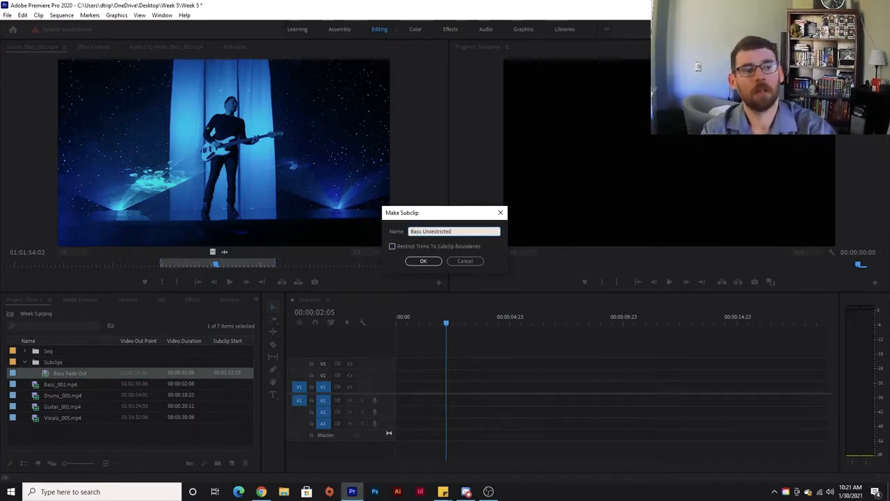
{"action": "left_click", "coordinate": [423, 261]}
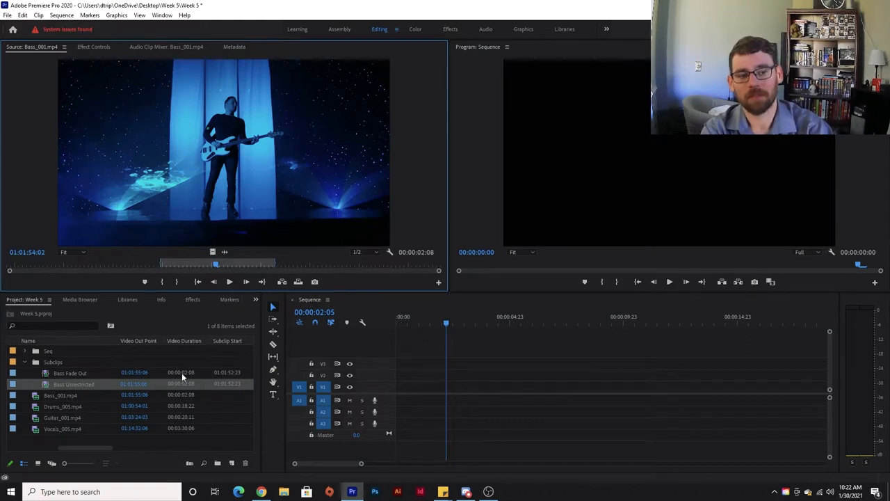
- Place Bass Fade Out on V1 and Bass Unrestricted on V2 above it, both at the start of the sequence
{"action": "left_click_drag", "start_coordinate": [69, 374], "coordinate": [422, 390]}
{"action": "left_click_drag", "start_coordinate": [82, 383], "coordinate": [420, 376]}
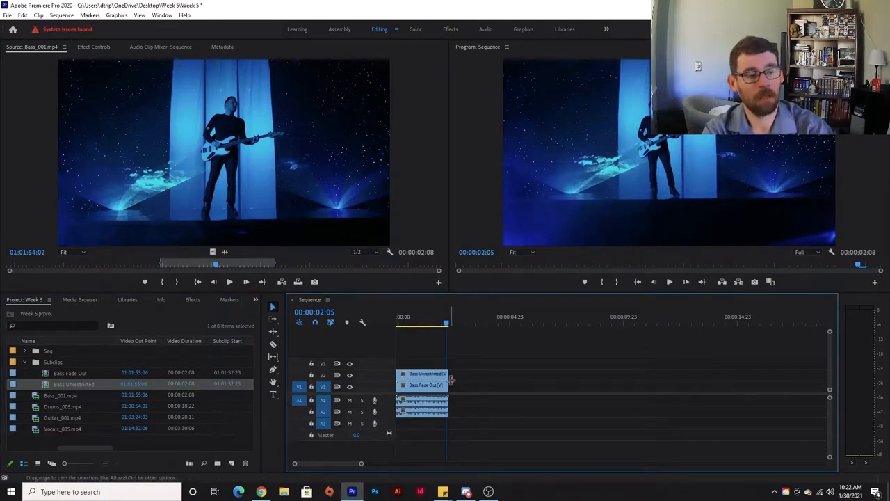
- Test trimming the ends of both subclips, taking Bass Fade Out to 00:00:02:05 and Bass Unrestricted to 00:00:05:16
{"action": "left_click_drag", "start_coordinate": [445, 373], "coordinate": [560, 380]}
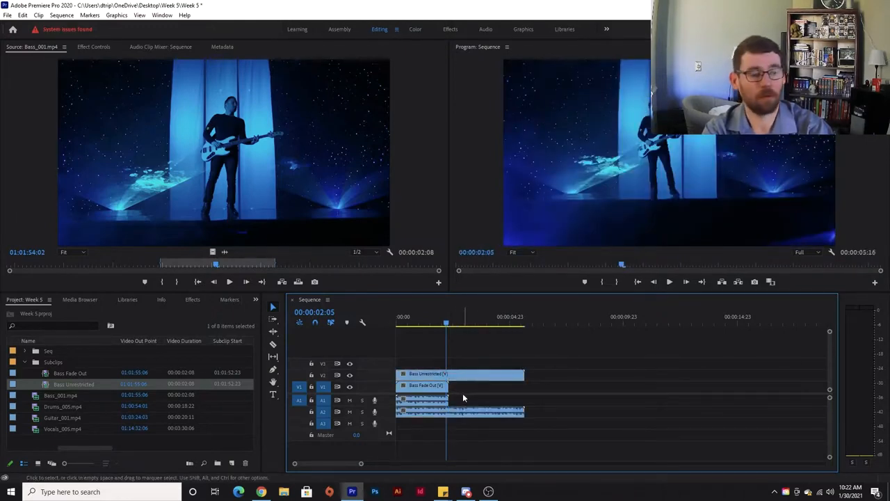
{"action": "left_click_drag", "start_coordinate": [448, 386], "coordinate": [494, 393]}
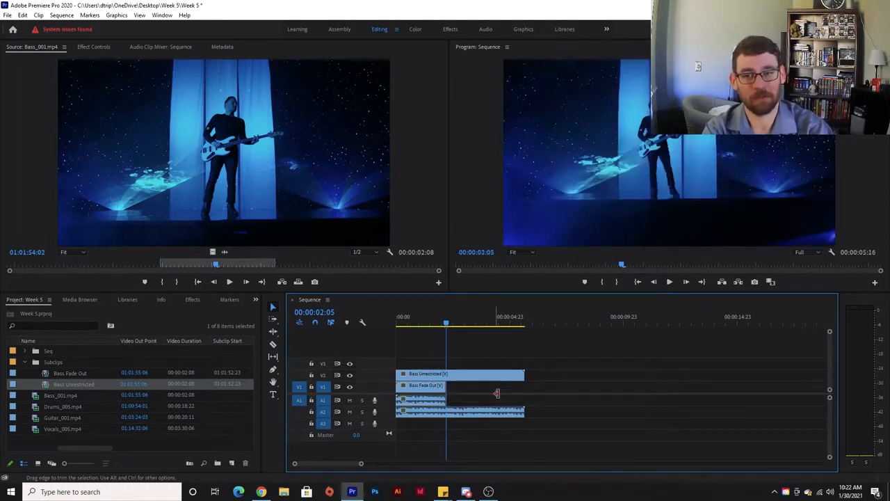
{"action": "left_click", "coordinate": [476, 373]}
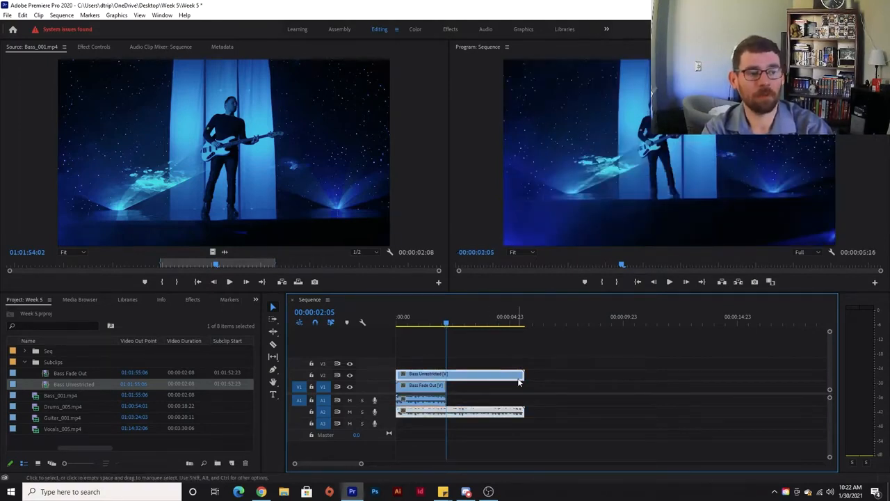
{"action": "left_click_drag", "start_coordinate": [523, 377], "coordinate": [447, 377]}
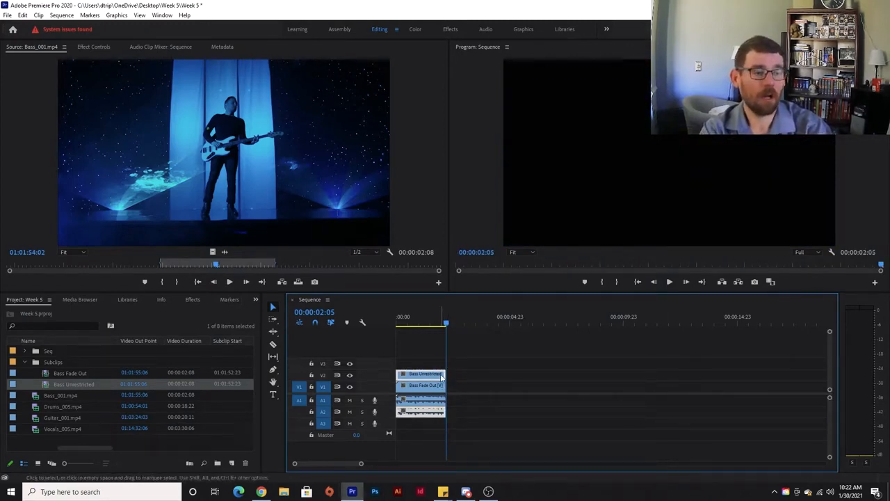
{"action": "left_click_drag", "start_coordinate": [442, 374], "coordinate": [569, 381]}
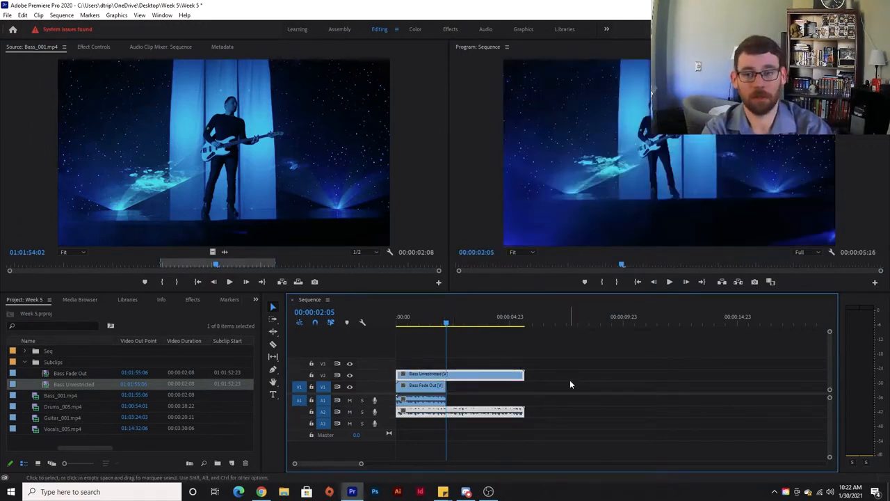
- Delete both bass subclips and their audio from the sequence
{"action": "left_click_drag", "start_coordinate": [415, 360], "coordinate": [468, 424]}
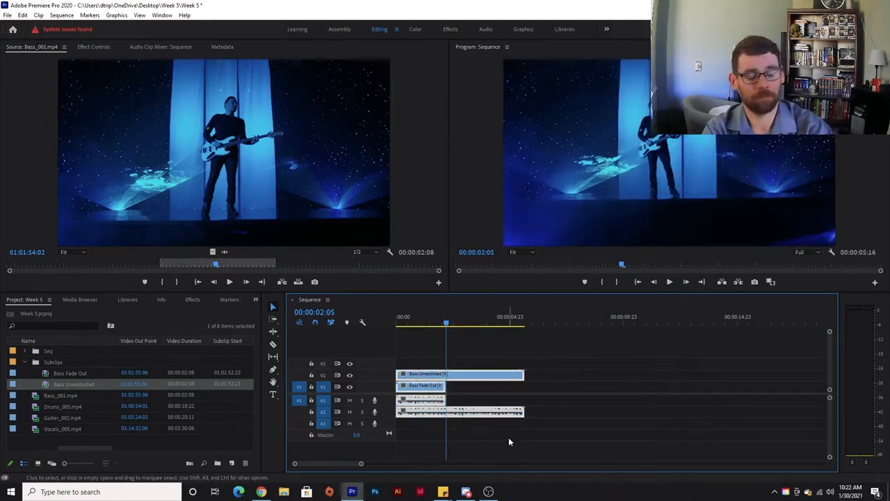
{"action": "key", "text": "Delete"}
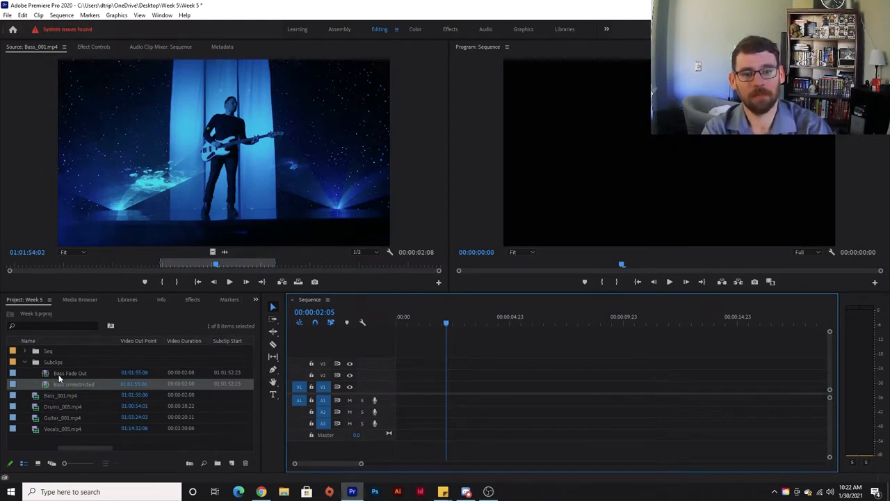
- Mark an In point at 01:01:51:00 and an Out point at 01:01:53:00 on Bass_001.mp4, and select the Subclips bin
{"action": "left_click", "coordinate": [61, 395]}
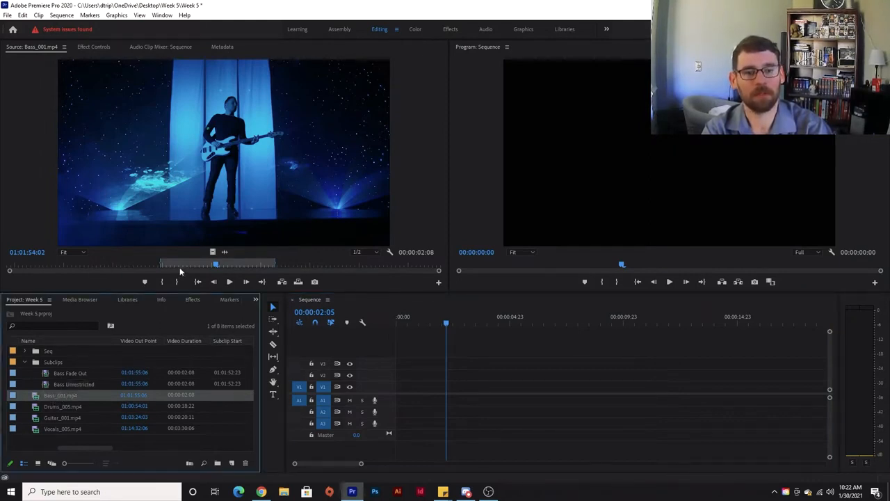
{"action": "left_click_drag", "start_coordinate": [217, 265], "coordinate": [68, 263]}
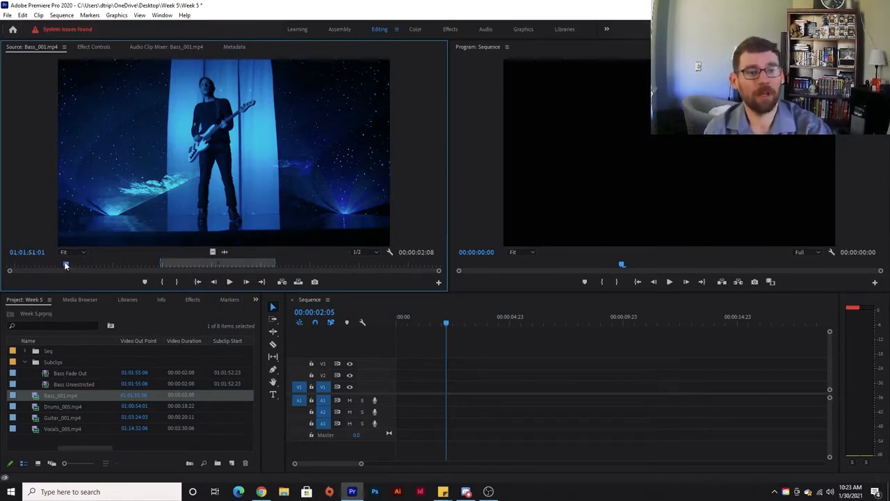
{"action": "mouse_move", "coordinate": [65, 264]}
{"action": "left_mouse_down"}
{"action": "mouse_move", "coordinate": [31, 266]}
{"action": "mouse_move", "coordinate": [61, 265]}
{"action": "left_mouse_up"}
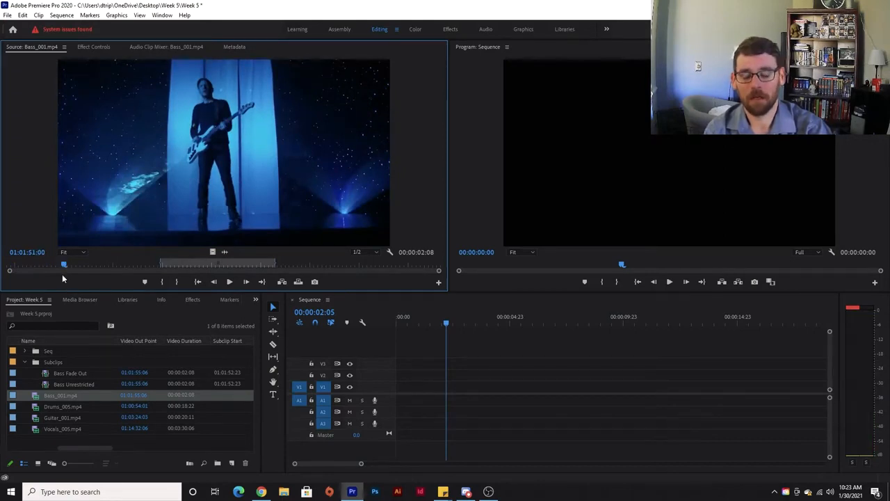
{"action": "key", "text": "i"}
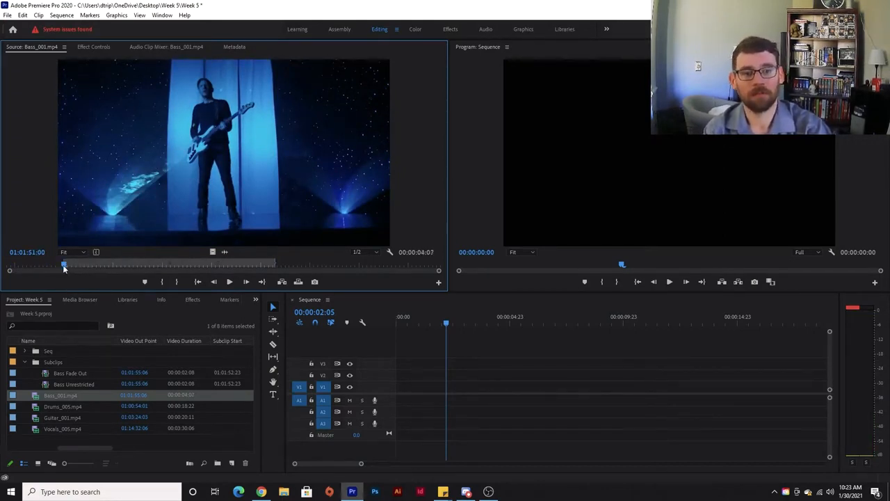
{"action": "left_click_drag", "start_coordinate": [65, 267], "coordinate": [162, 263]}
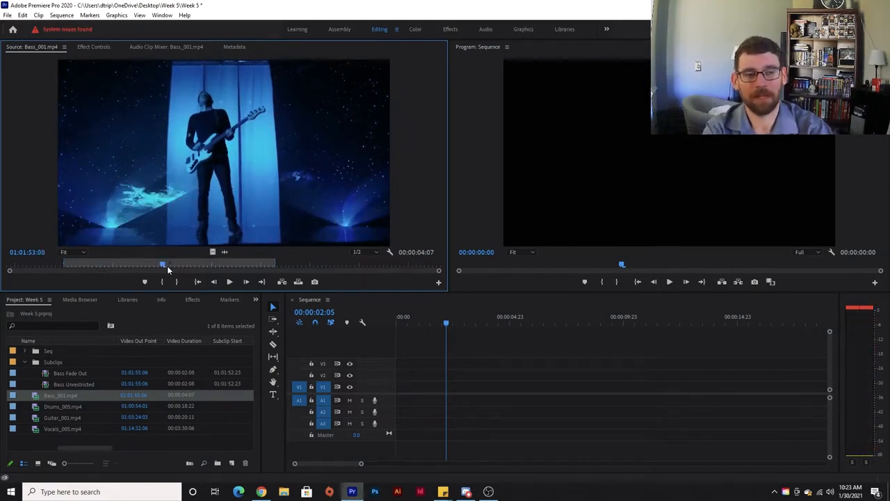
{"action": "key", "text": "o"}
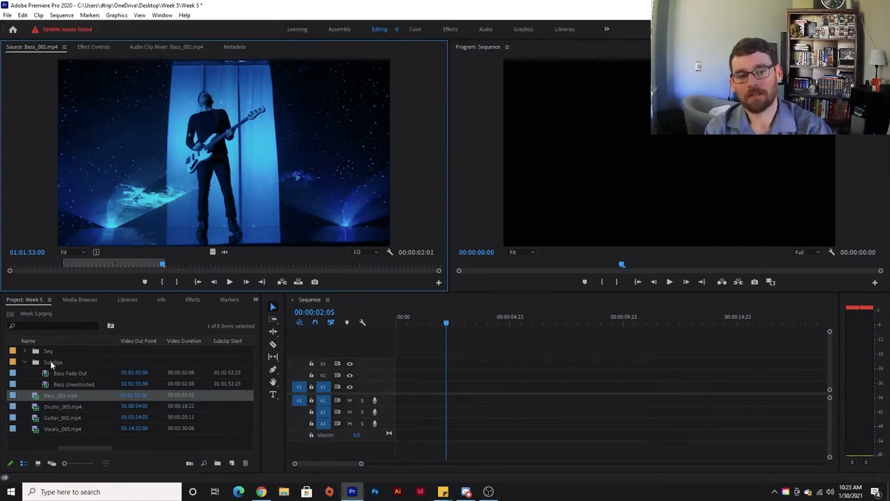
{"action": "left_click", "coordinate": [54, 363]}
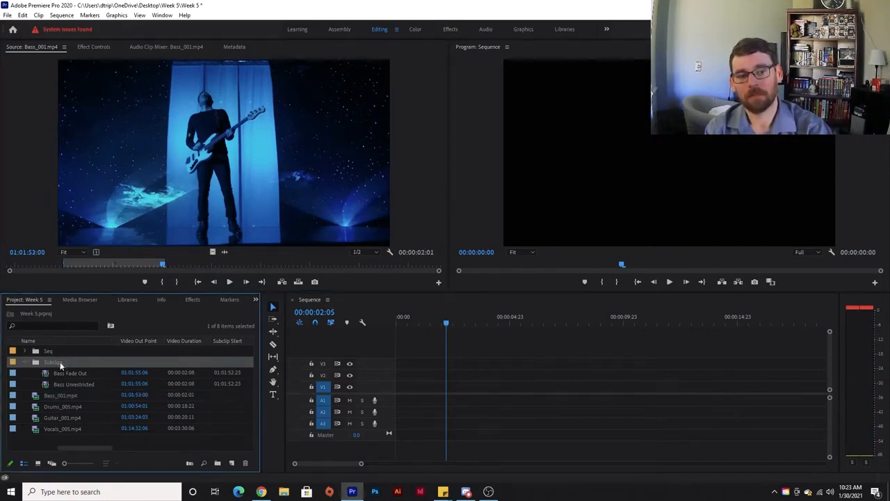
- Make a subclip named Bass 2sec from the marked range of Bass_001.mp4, without restricting trims to its boundaries
{"action": "left_click", "coordinate": [79, 209]}
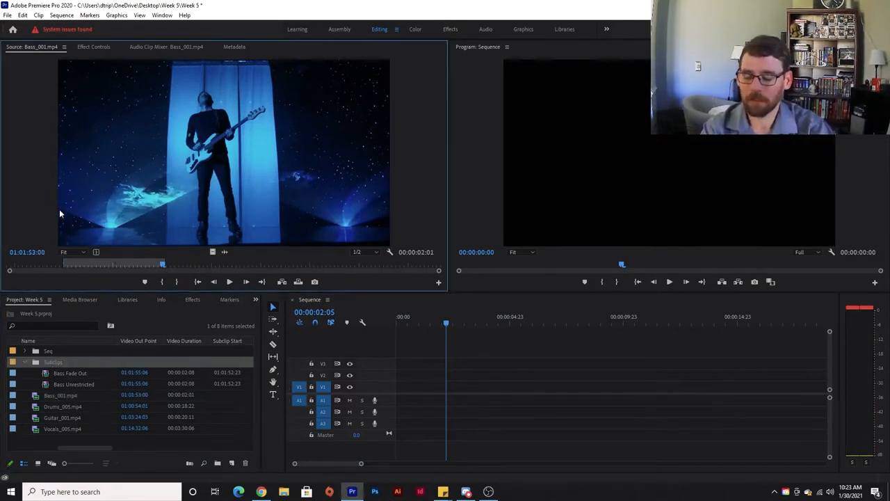
{"action": "key", "text": "ctrl+u"}
{"action": "type", "text": "Bass"}
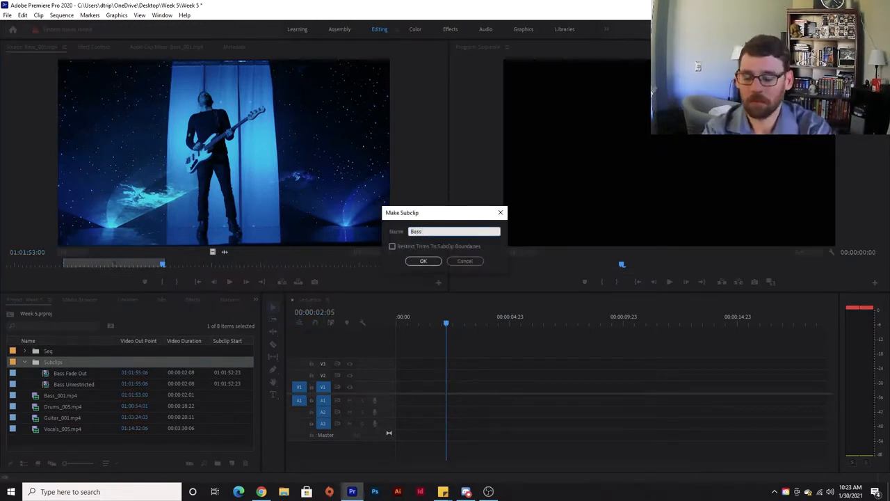
{"action": "type", "text": " 2sec"}
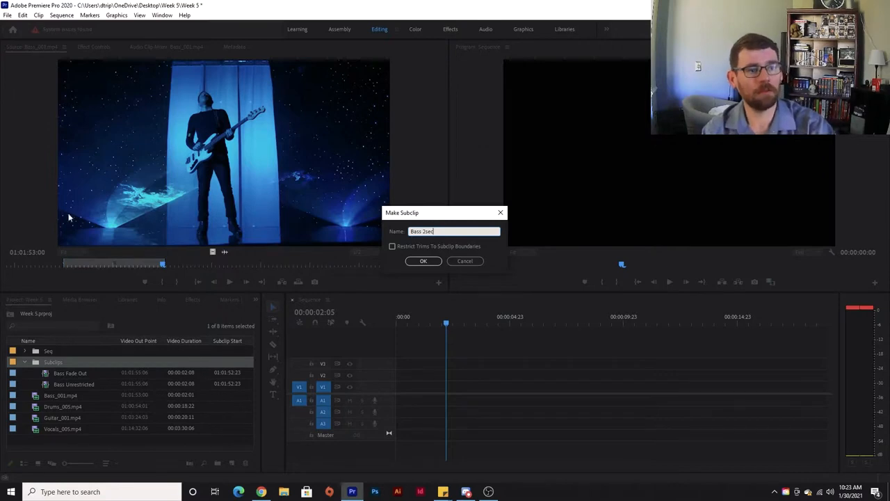
{"action": "left_click", "coordinate": [422, 262]}
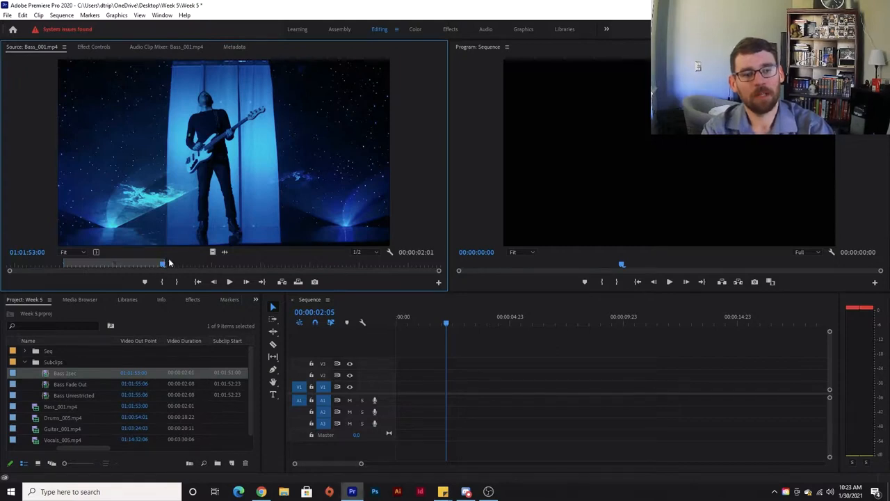
- Mark a new In point at 01:01:56:00 and Out point at 01:01:58:00 on Bass_001.mp4
{"action": "left_click_drag", "start_coordinate": [169, 263], "coordinate": [310, 265]}
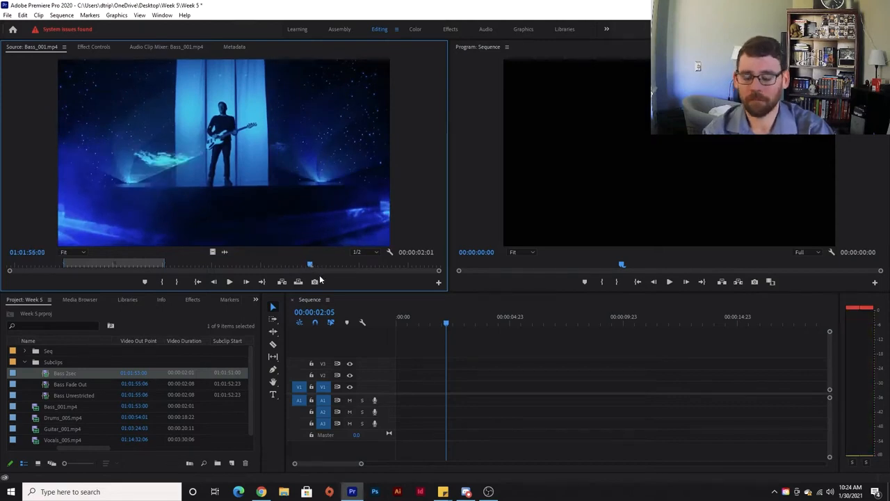
{"action": "key", "text": "i"}
{"action": "left_click_drag", "start_coordinate": [311, 264], "coordinate": [398, 260]}
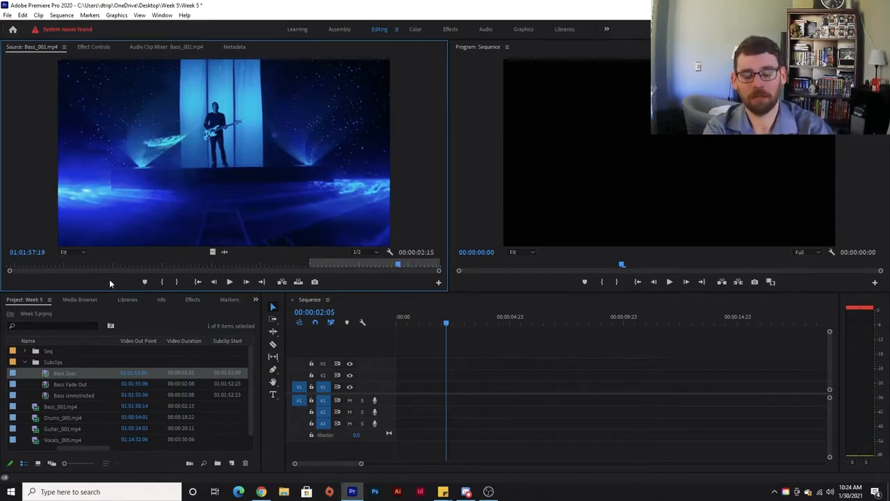
{"action": "key", "text": "space"}
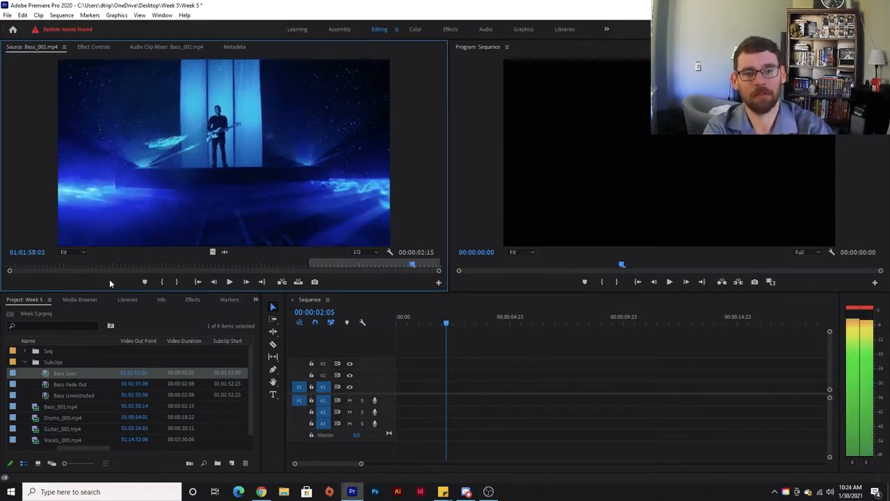
{"action": "key", "text": "space"}
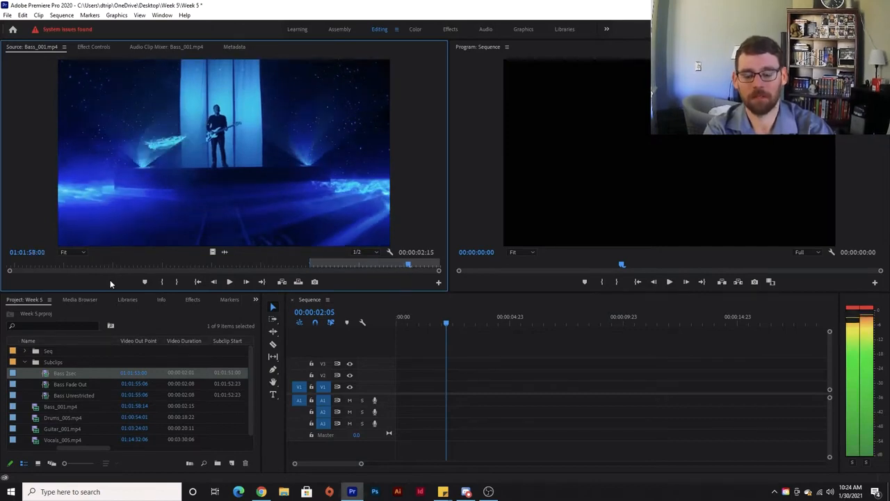
{"action": "key", "text": "o"}
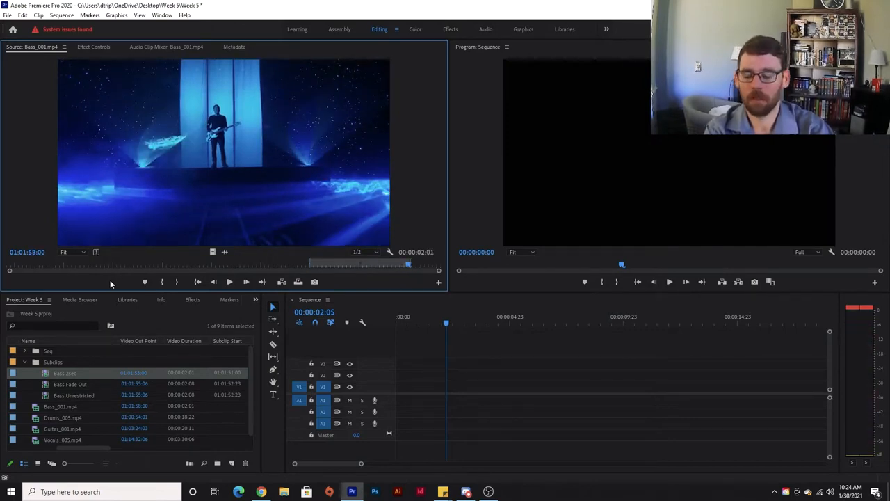
- Make an unrestricted subclip from the new marked range and name it Bass 2sec.1
{"action": "key", "text": "ctrl+u"}
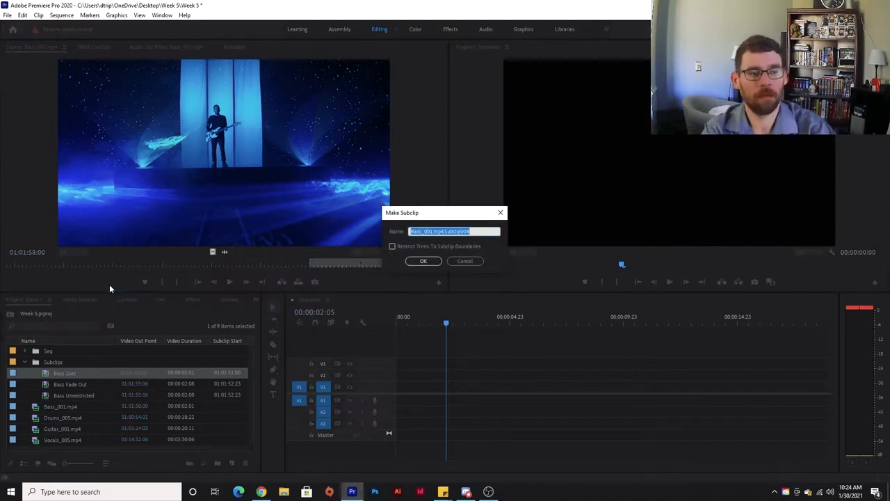
{"action": "type", "text": "Bass 2 sec1"}
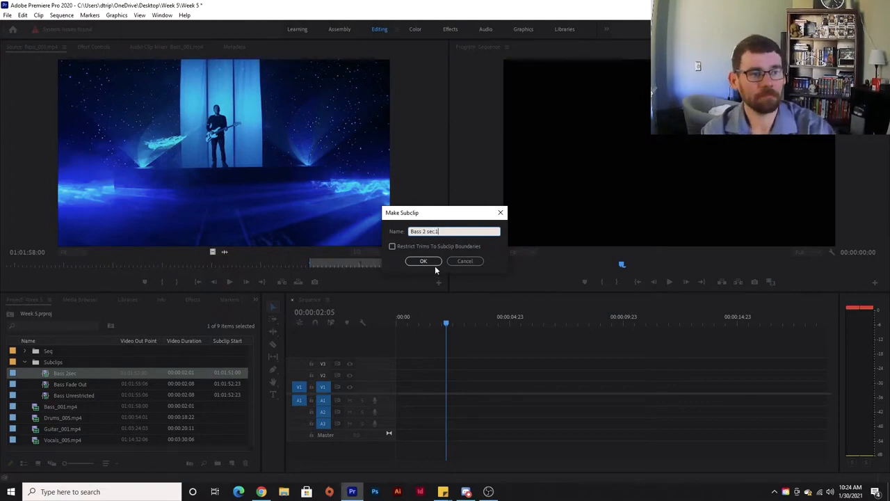
{"action": "left_click", "coordinate": [433, 262]}
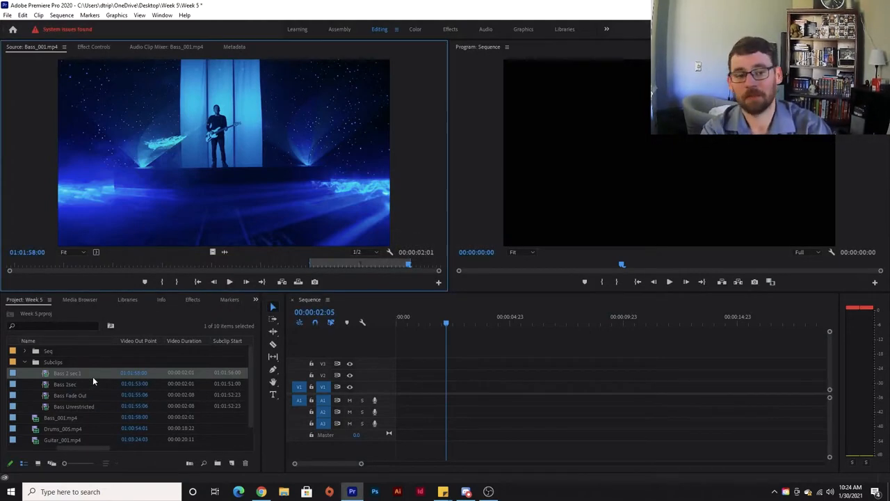
{"action": "left_click", "coordinate": [72, 372]}
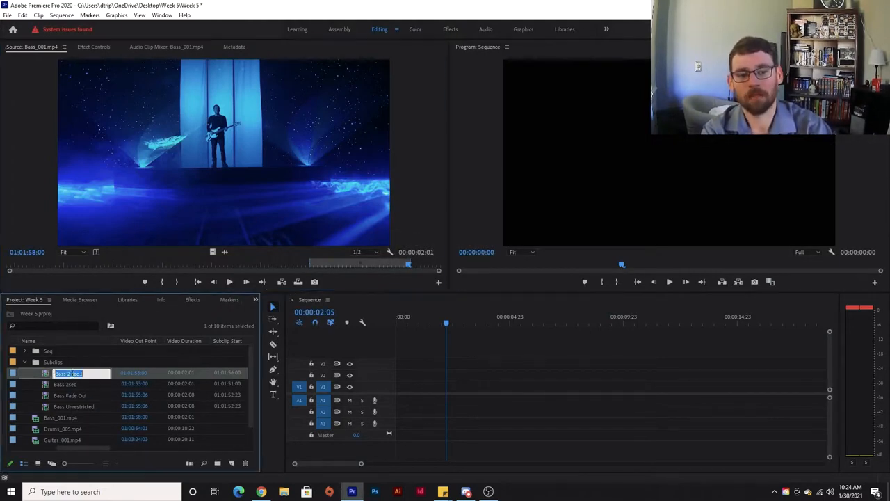
{"action": "left_click", "coordinate": [69, 383]}
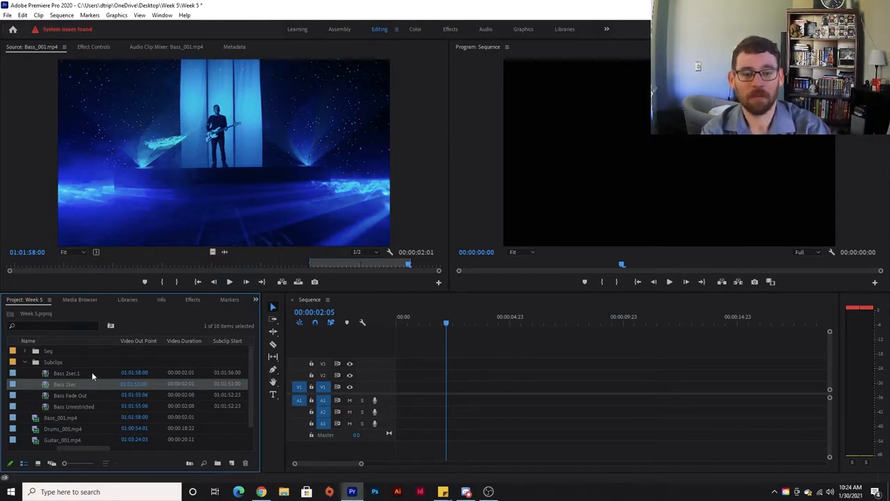
- Load Drums_005.mp4 in the Source monitor and mark an In point at 01:00:36:00
{"action": "left_click", "coordinate": [47, 430]}
{"action": "double_click", "coordinate": [36, 431]}
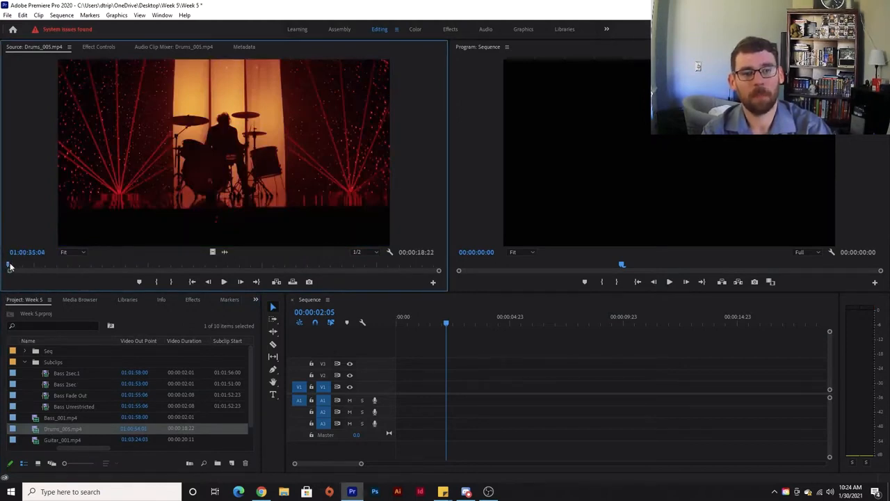
{"action": "left_click_drag", "start_coordinate": [9, 264], "coordinate": [37, 279]}
{"action": "key", "text": "Left"}
{"action": "key", "text": "Left"}
{"action": "key", "text": "Left"}
{"action": "key", "text": "Left"}
{"action": "key", "text": "Left"}
{"action": "key", "text": "Left"}
{"action": "key", "text": "Left"}
{"action": "key", "text": "Left"}
{"action": "key", "text": "Left"}
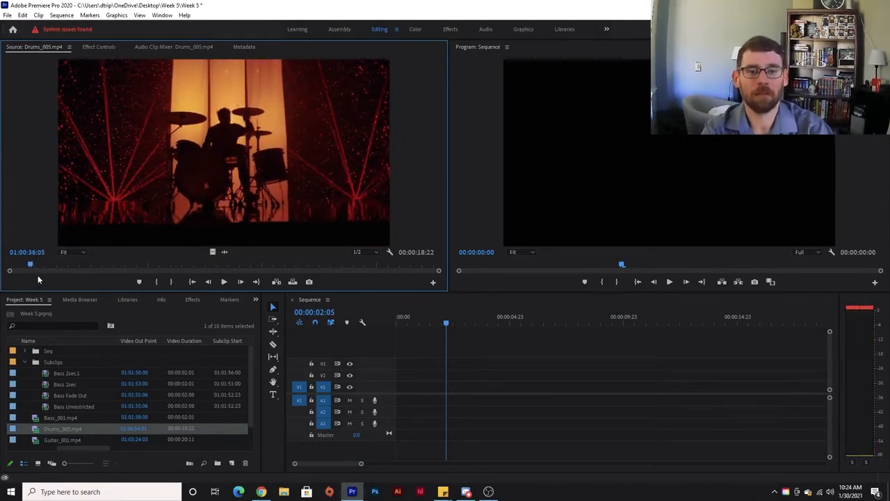
{"action": "key", "text": "Left"}
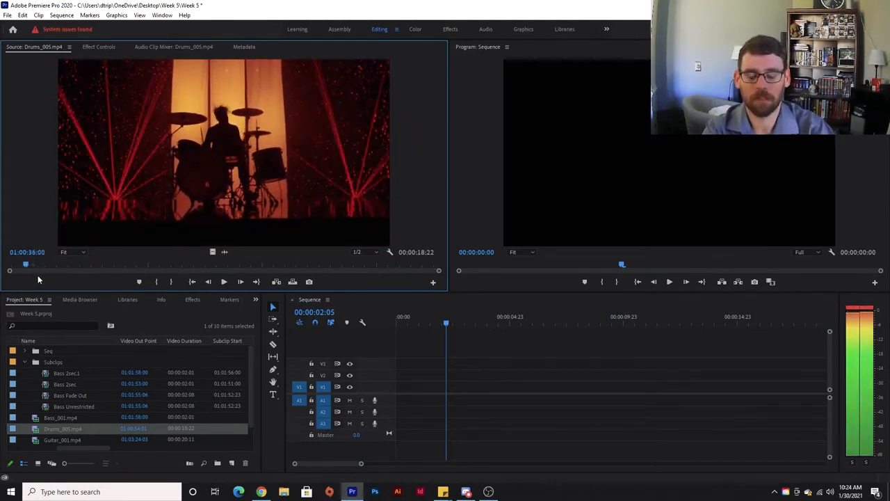
{"action": "key", "text": "i"}
- Move the source playhead to 01:00:38:00 and mark the Out point of Drums_005.mp4 there
{"action": "left_click", "coordinate": [33, 253]}
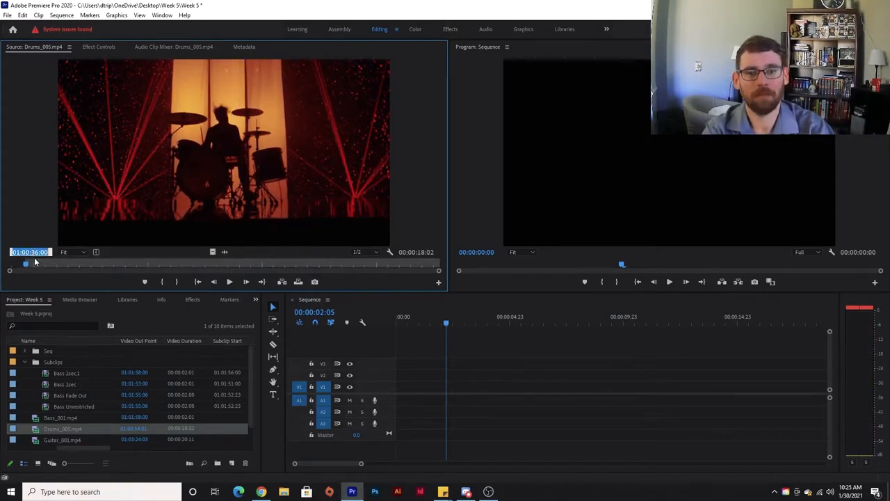
{"action": "left_click", "coordinate": [39, 252]}
{"action": "key", "text": "BackSpace"}
{"action": "type", "text": "8"}
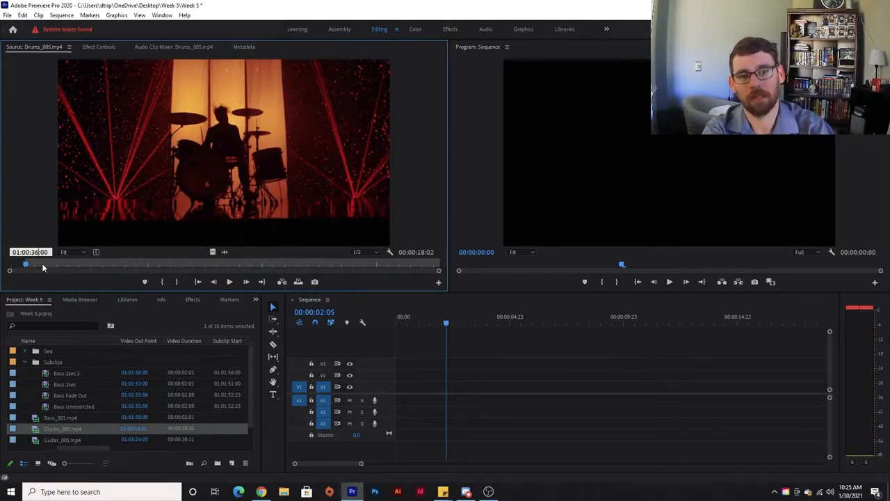
{"action": "key", "text": "Return"}
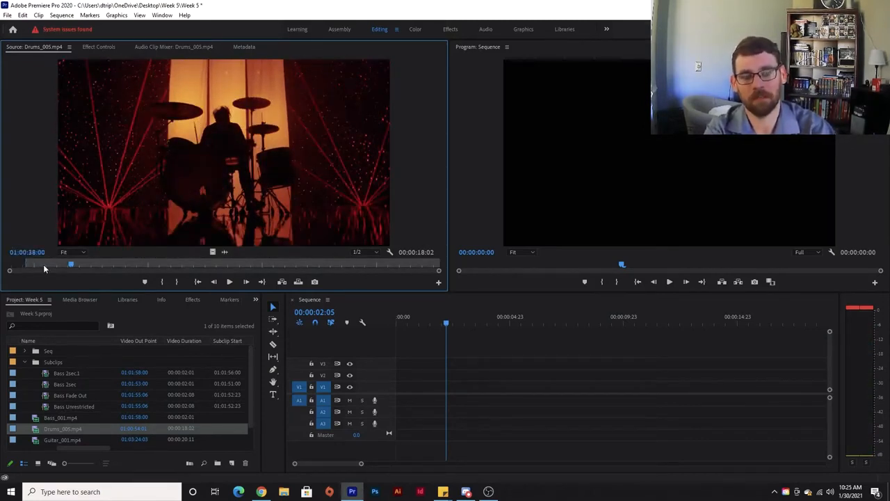
{"action": "key", "text": "o"}
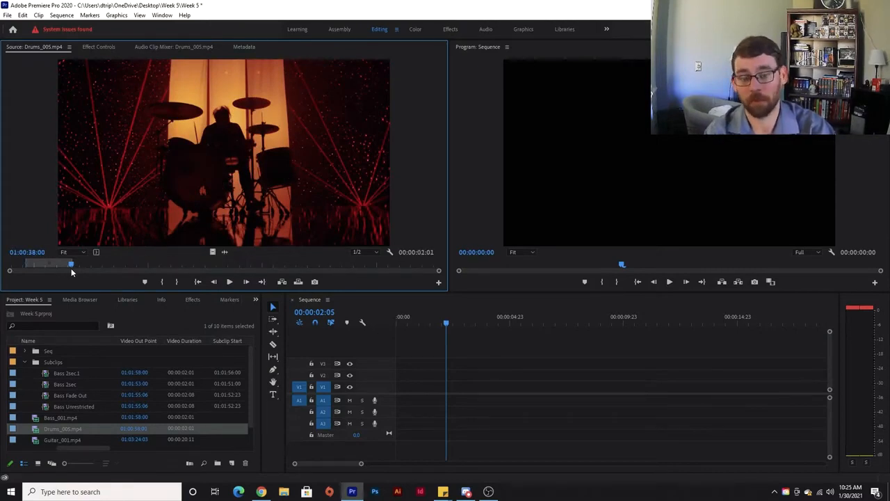
- Make an unrestricted subclip named Drum1 from the marked drum range
{"action": "key", "text": "ctrl+u"}
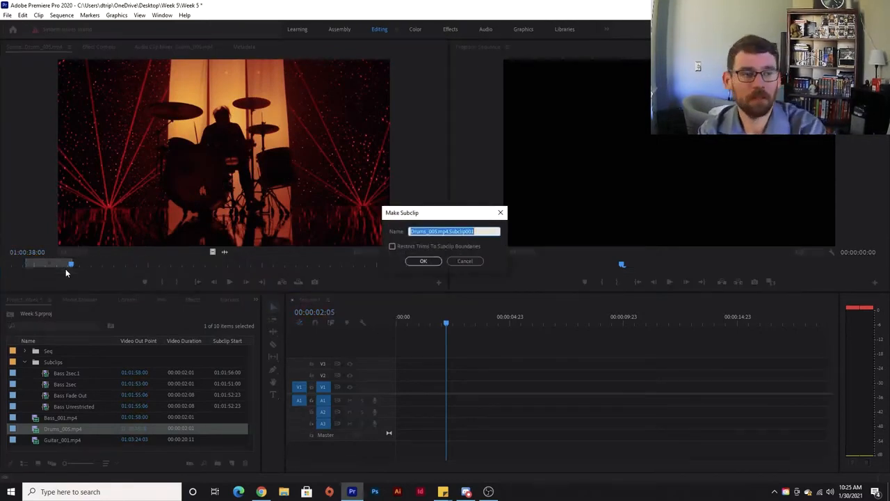
{"action": "type", "text": "Dru"}
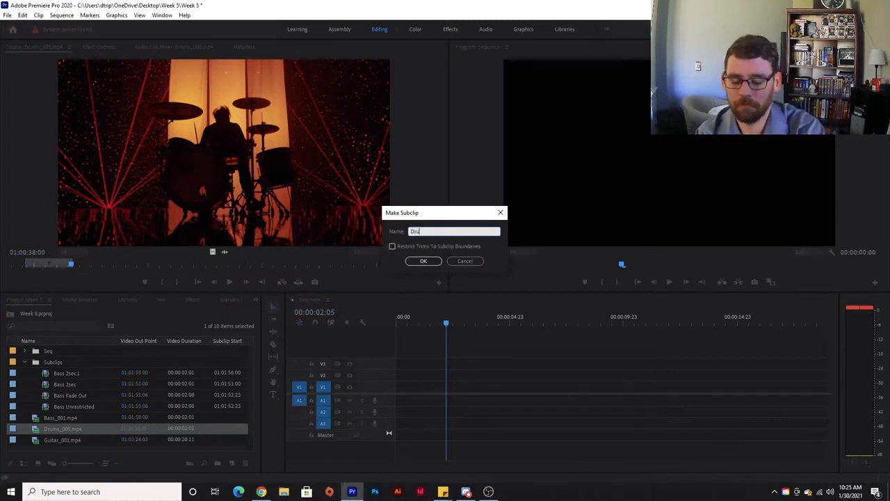
{"action": "type", "text": "m1"}
{"action": "left_click", "coordinate": [423, 261]}
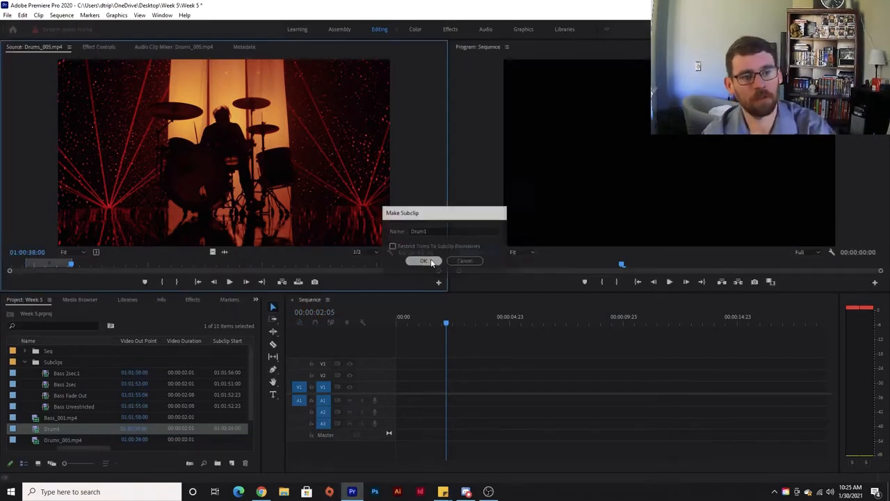
- Mark a new In point at 01:00:49:00 and Out point at 01:00:51:00 on Drums_005.mp4
{"action": "left_click", "coordinate": [221, 264]}
{"action": "left_click_drag", "start_coordinate": [222, 264], "coordinate": [325, 262]}
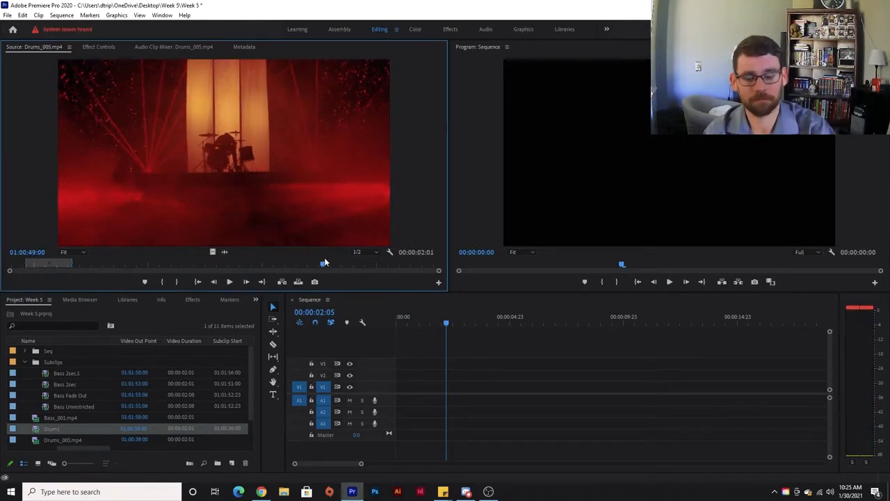
{"action": "key", "text": "i"}
{"action": "left_click", "coordinate": [34, 252]}
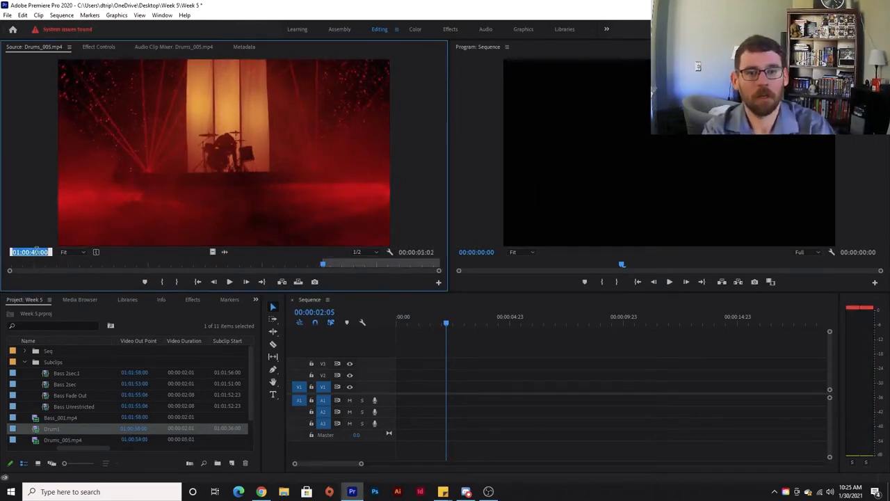
{"action": "key", "text": "BackSpace"}
{"action": "key", "text": "BackSpace"}
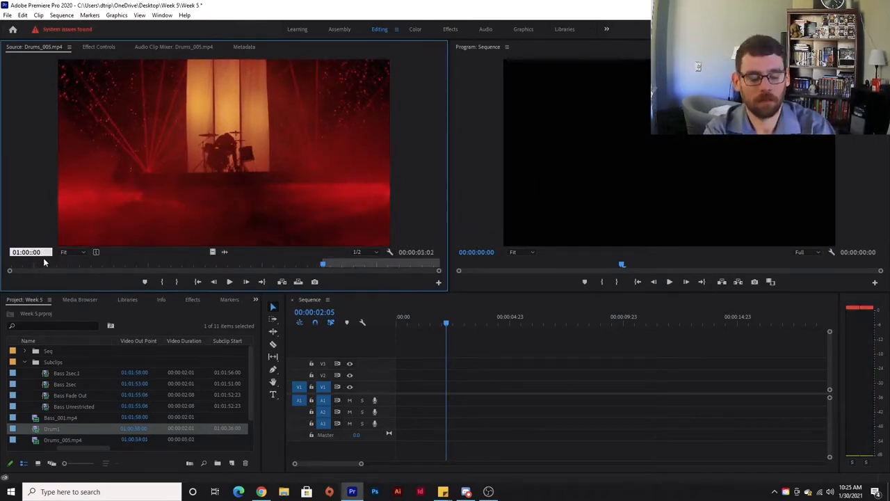
{"action": "key", "text": "Return"}
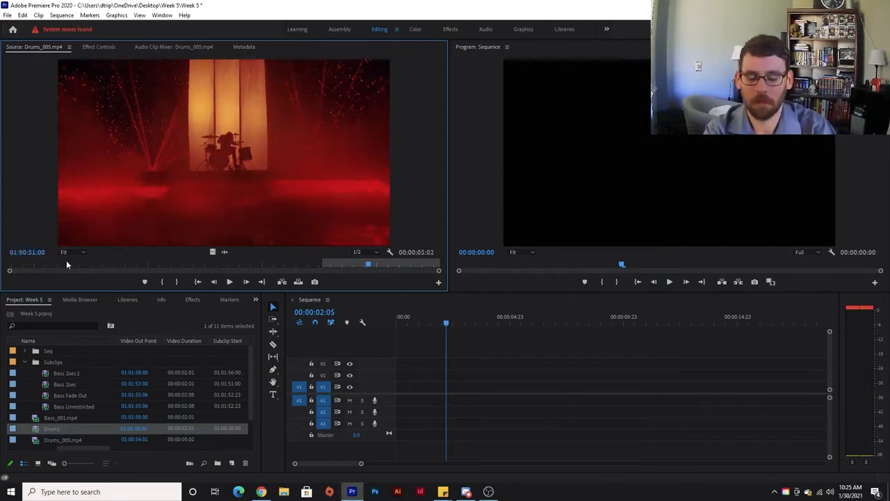
{"action": "key", "text": "o"}
- Make an unrestricted subclip named Drum2 from the second marked drum range
{"action": "key", "text": "ctrl+u"}
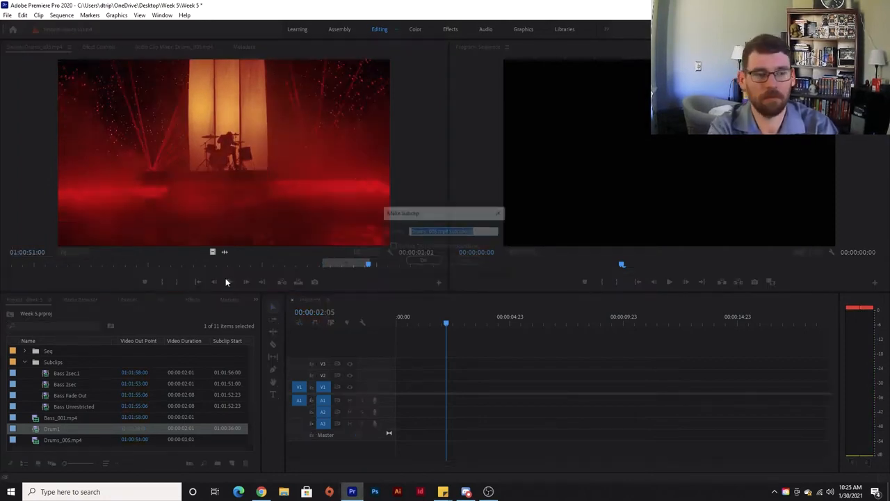
{"action": "type", "text": "Drum2"}
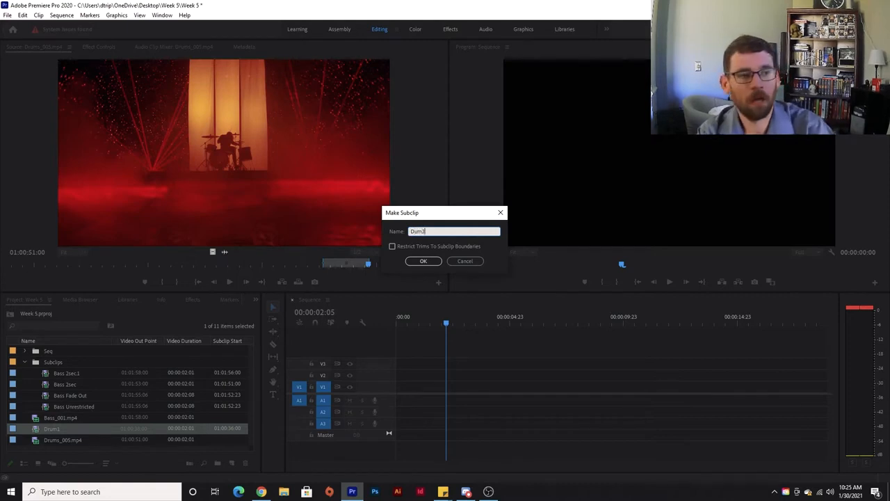
{"action": "left_click", "coordinate": [416, 231]}
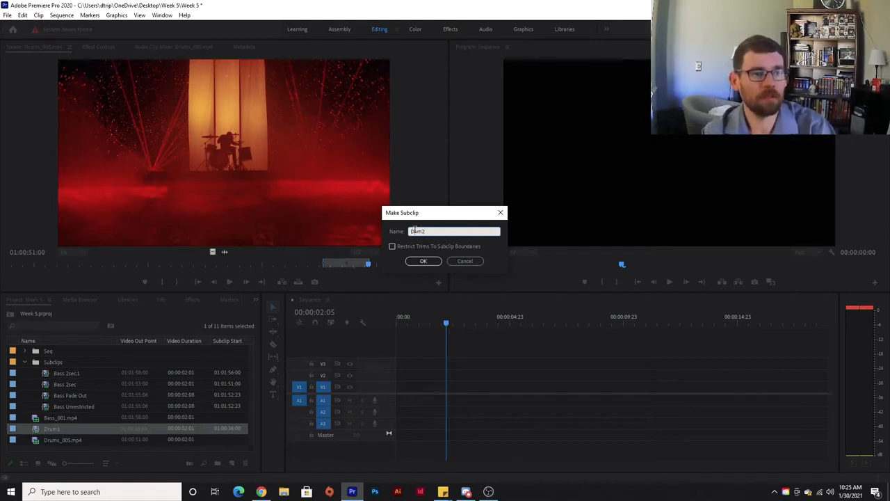
{"action": "type", "text": "r"}
{"action": "left_click", "coordinate": [423, 261]}
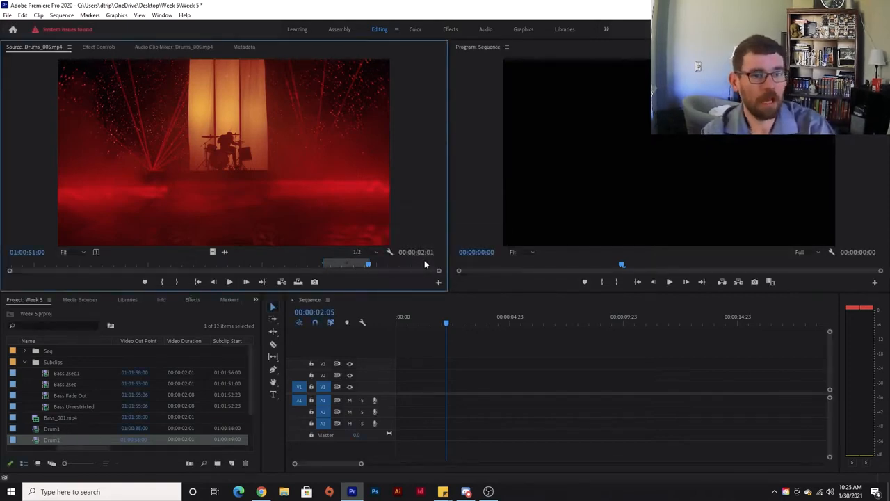
- Move the Drum1 and Drum2 subclips into the Subclips bin
{"action": "left_click", "coordinate": [52, 428]}
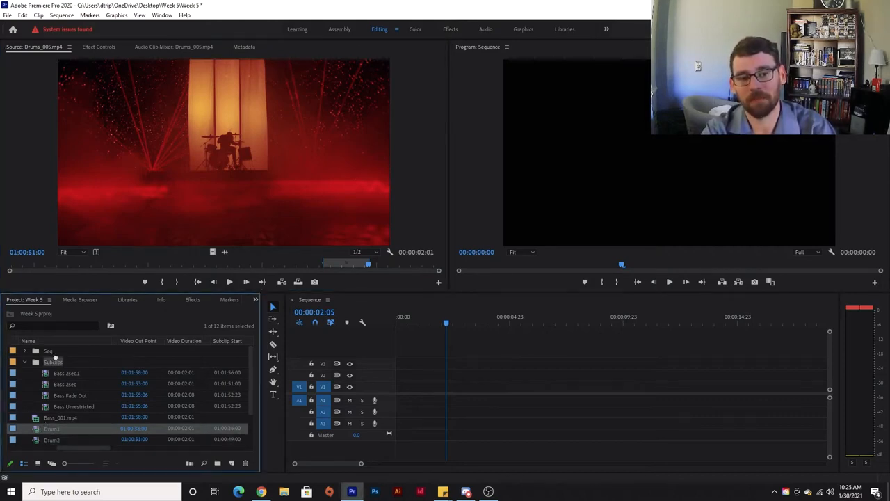
{"action": "left_click_drag", "start_coordinate": [54, 361], "coordinate": [55, 362]}
{"action": "left_click_drag", "start_coordinate": [48, 439], "coordinate": [63, 367]}
- Open Guitar_001.mp4 in the Source monitor and mark an In point at 01:03:05:00 and an Out point at 01:03:07:00
{"action": "scroll", "coordinate": [64, 393], "scroll_direction": "down", "scroll_amount": 1}
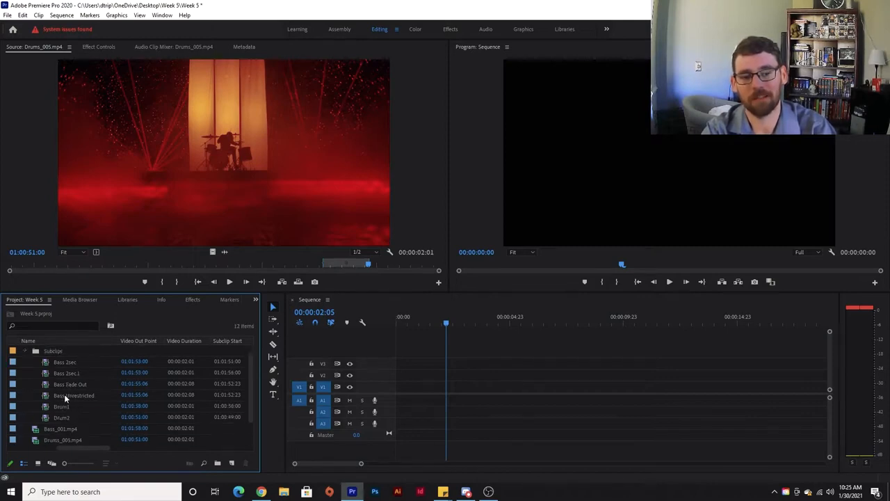
{"action": "scroll", "coordinate": [64, 433], "scroll_direction": "down", "scroll_amount": 1}
{"action": "double_click", "coordinate": [61, 429]}
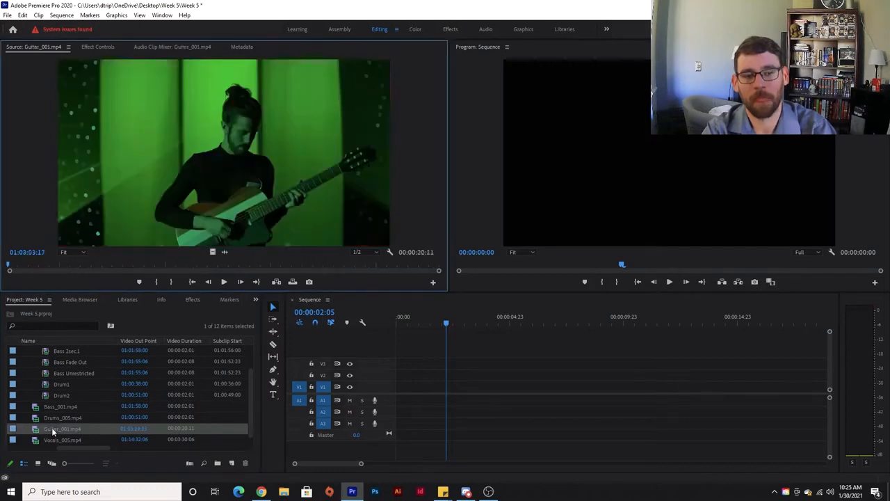
{"action": "mouse_move", "coordinate": [28, 265]}
{"action": "left_mouse_down"}
{"action": "mouse_move", "coordinate": [49, 265]}
{"action": "mouse_move", "coordinate": [36, 265]}
{"action": "left_mouse_up"}
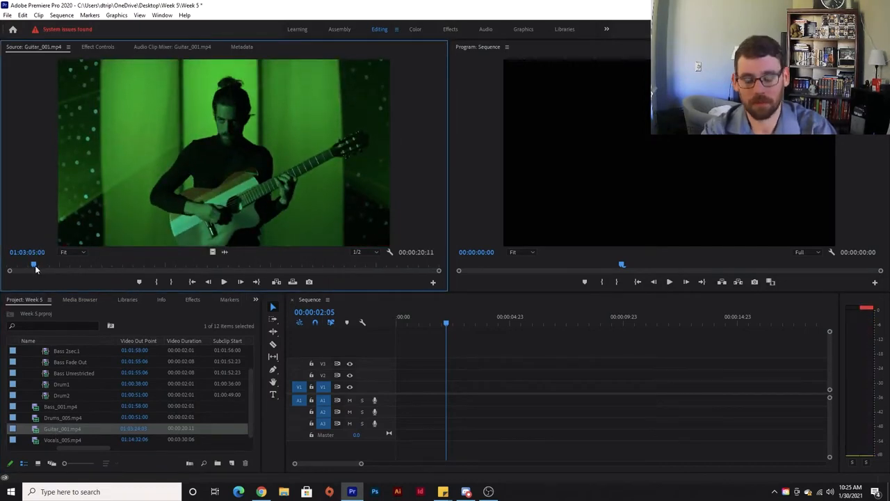
{"action": "key", "text": "i"}
{"action": "left_click_drag", "start_coordinate": [34, 265], "coordinate": [77, 264]}
{"action": "key", "text": "o"}
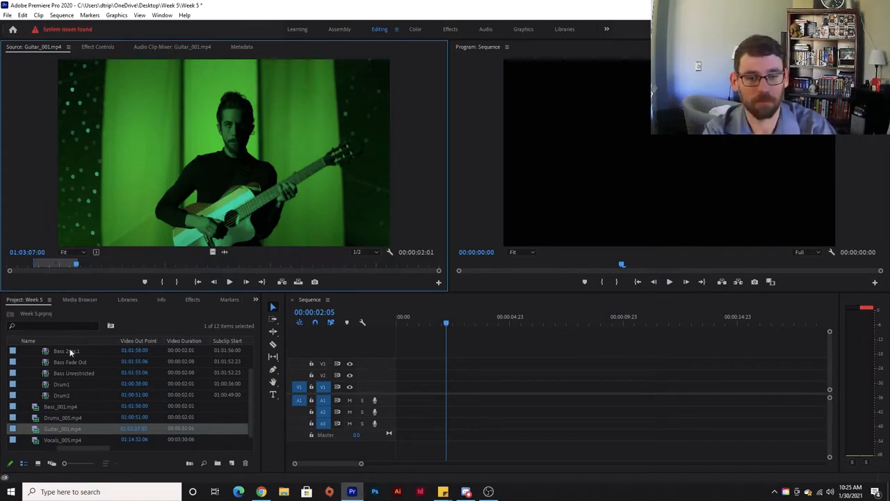
- Make an unrestricted subclip named G1 from the marked guitar range directly in the Subclips bin
{"action": "scroll", "coordinate": [65, 363], "scroll_direction": "up", "scroll_amount": 2}
{"action": "left_click", "coordinate": [51, 365]}
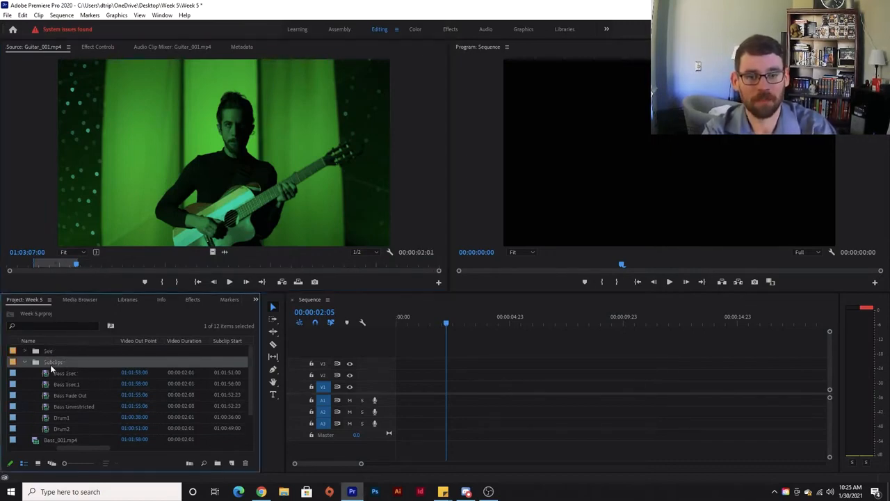
{"action": "left_click", "coordinate": [100, 159]}
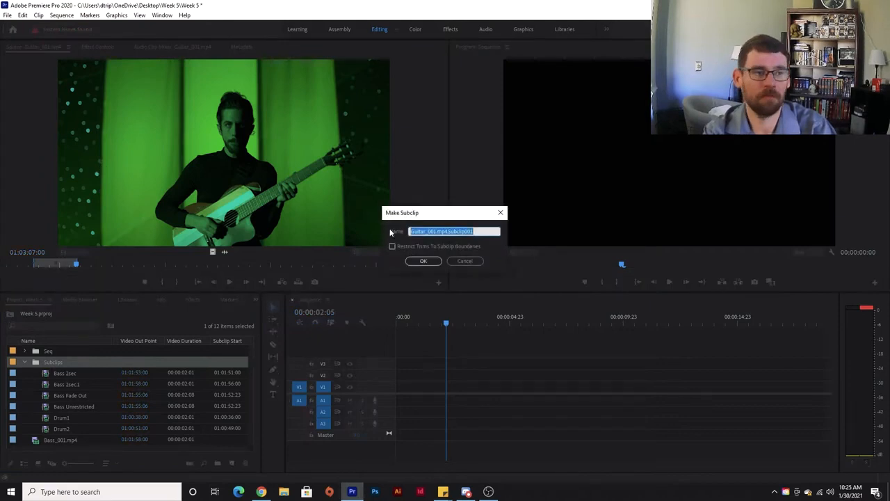
{"action": "type", "text": "G"}
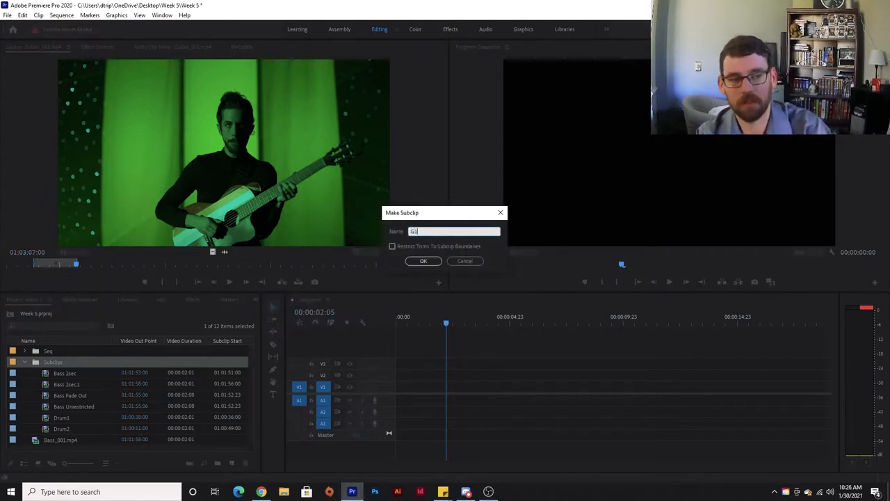
{"action": "type", "text": "1"}
{"action": "left_click", "coordinate": [433, 264]}
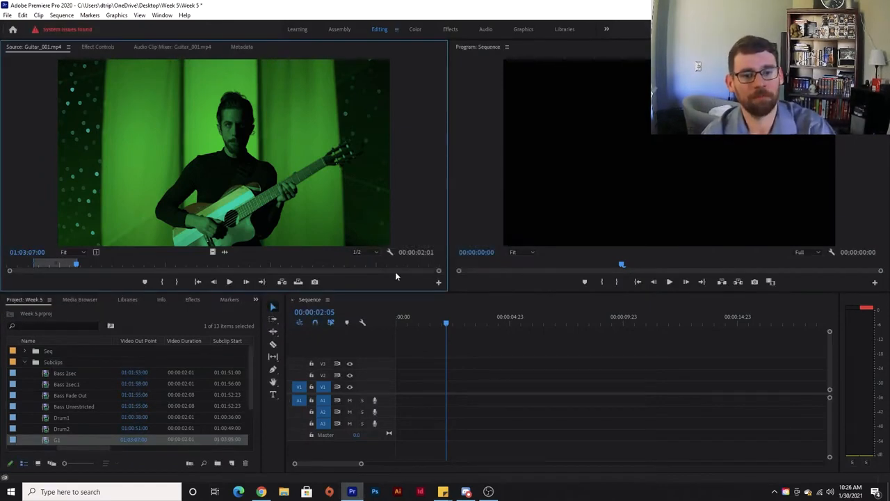
- Mark a new In point at 01:03:13:23 and Out point at 01:03:16:00 on Guitar_001.mp4
{"action": "left_click_drag", "start_coordinate": [77, 265], "coordinate": [265, 266]}
{"action": "key", "text": "i"}
{"action": "key", "text": "o"}
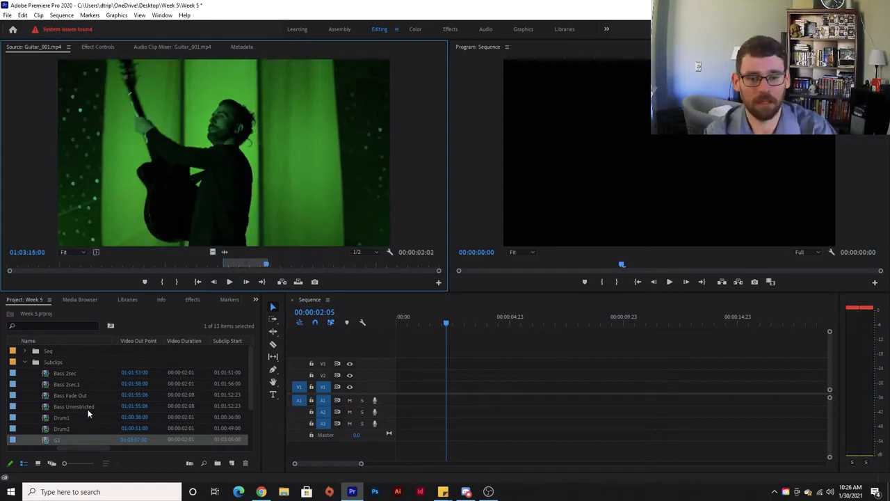
- Make an unrestricted subclip named G2 from the second marked guitar range
{"action": "key", "text": "ctrl+u"}
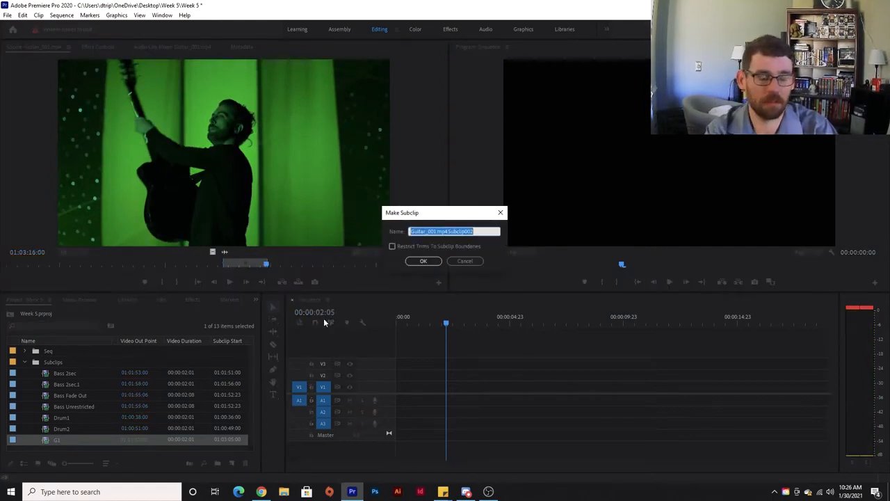
{"action": "type", "text": "G2"}
{"action": "left_click", "coordinate": [423, 260]}
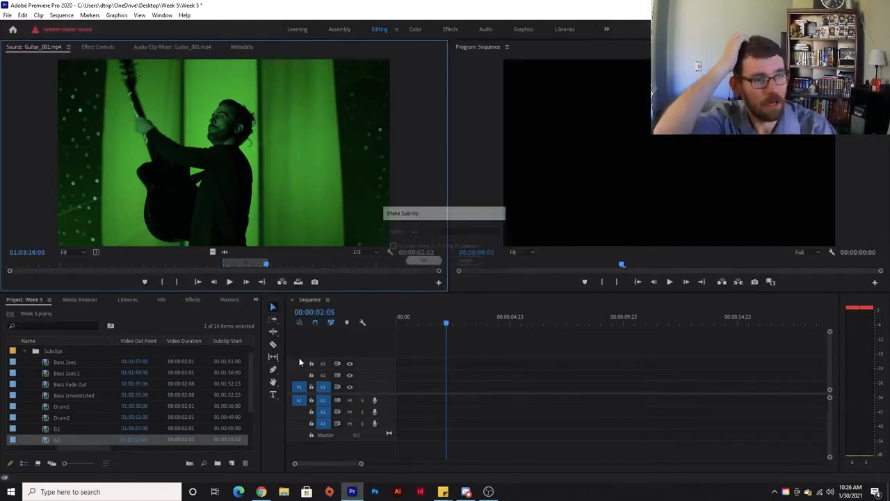
- Open Vocals_005.mp4 in the Source monitor and mark an In point at 01:11:39:00 and an Out point at 01:11:41:00
{"action": "scroll", "coordinate": [91, 417], "scroll_direction": "down", "scroll_amount": 2}
{"action": "double_click", "coordinate": [69, 440]}
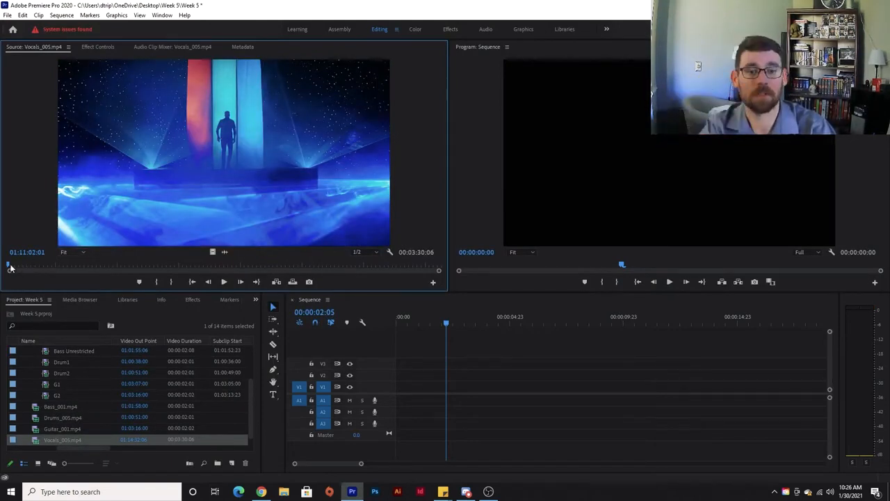
{"action": "left_click_drag", "start_coordinate": [8, 267], "coordinate": [84, 268]}
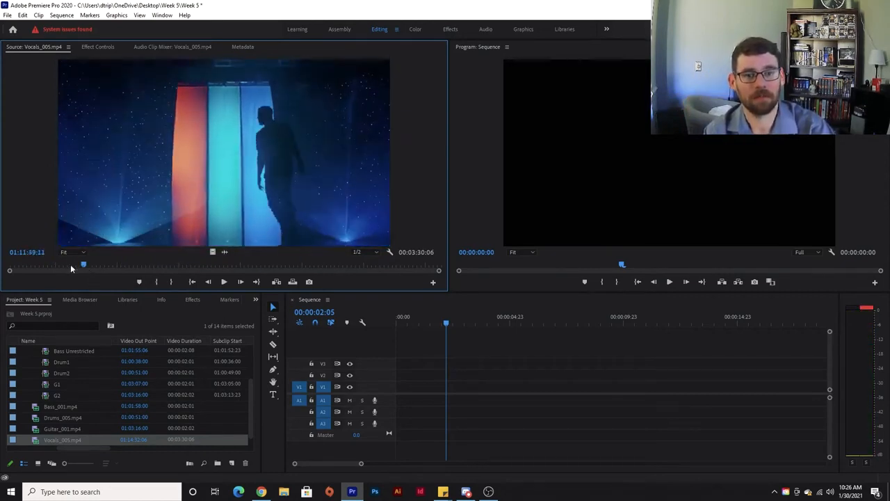
{"action": "left_click", "coordinate": [35, 253]}
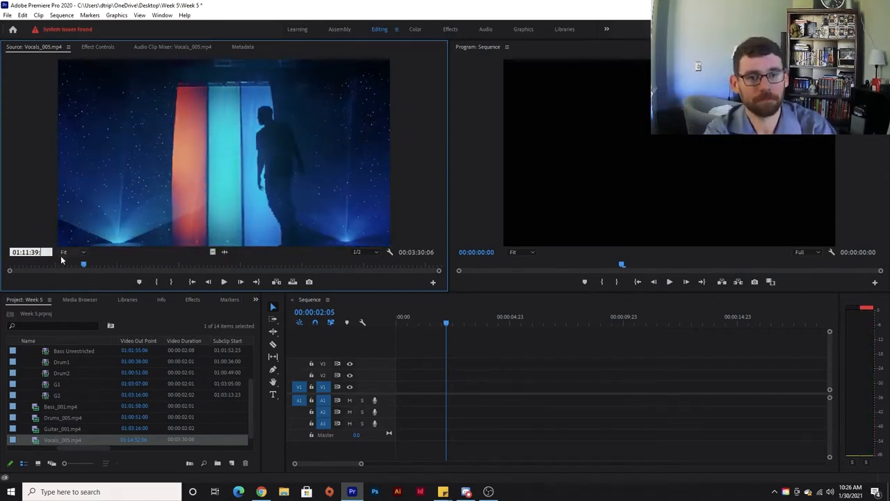
{"action": "key", "text": "Return"}
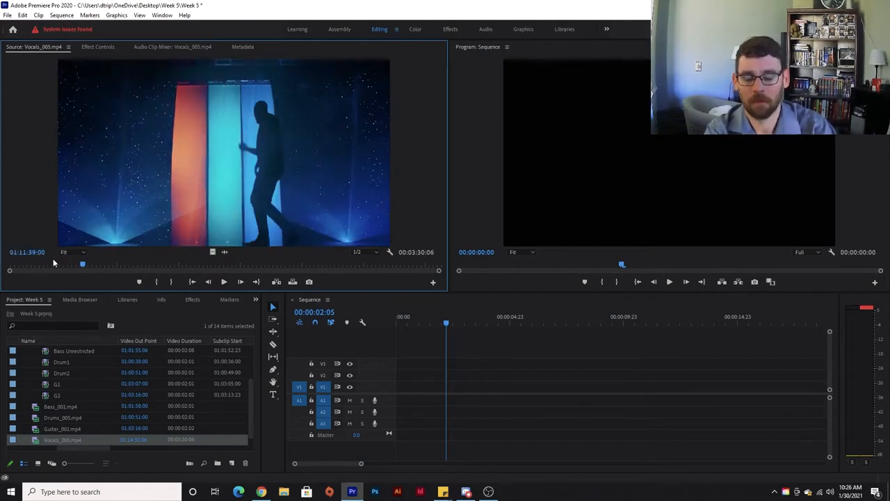
{"action": "left_click", "coordinate": [33, 253]}
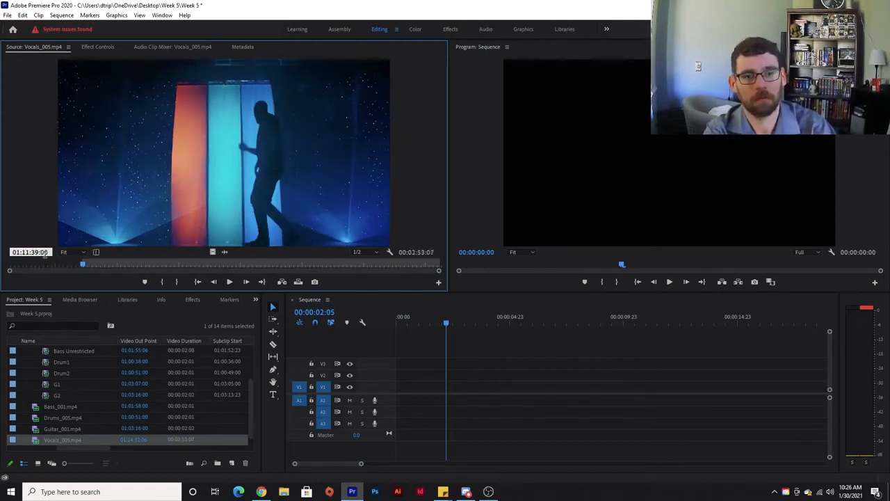
{"action": "key", "text": "BackSpace"}
{"action": "key", "text": "BackSpace"}
{"action": "type", "text": "41"}
{"action": "key", "text": "Return"}
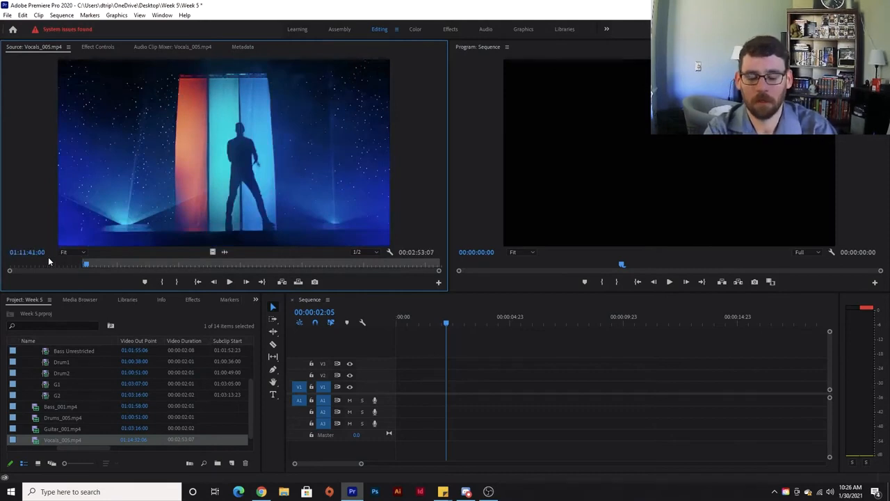
{"action": "key", "text": "o"}
- Make an unrestricted subclip named V1 from the marked vocals range directly in the Subclips bin
{"action": "scroll", "coordinate": [59, 380], "scroll_direction": "up", "scroll_amount": 2}
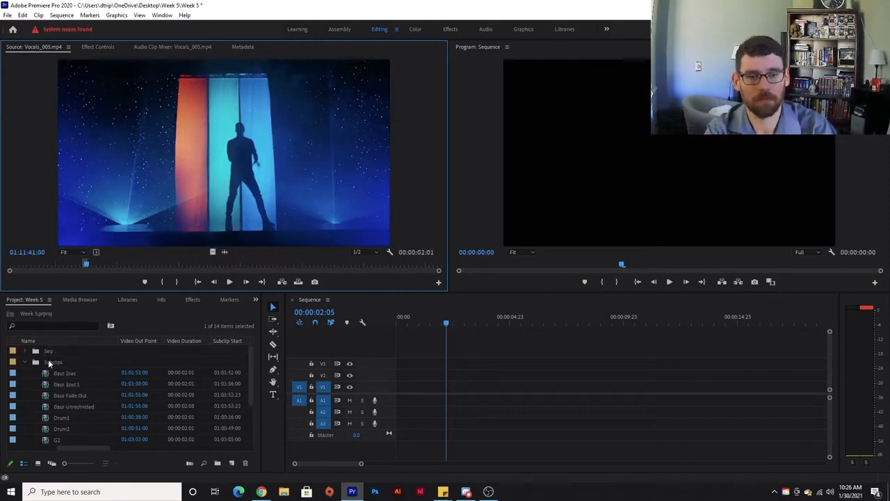
{"action": "left_click", "coordinate": [49, 363]}
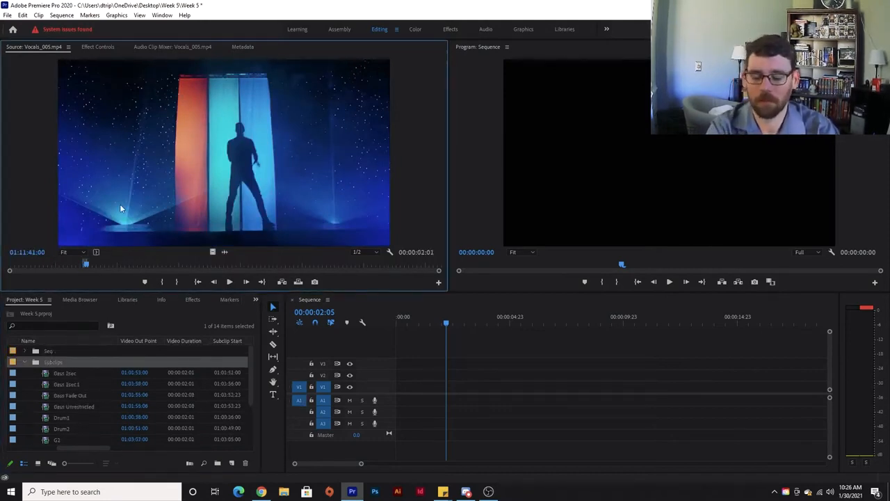
{"action": "key", "text": "ctrl+u"}
{"action": "type", "text": "V1"}
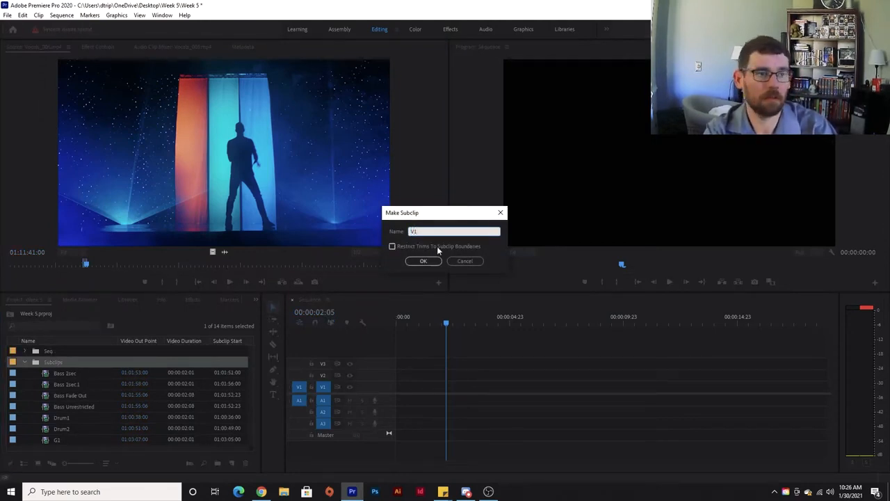
{"action": "left_click", "coordinate": [419, 261]}
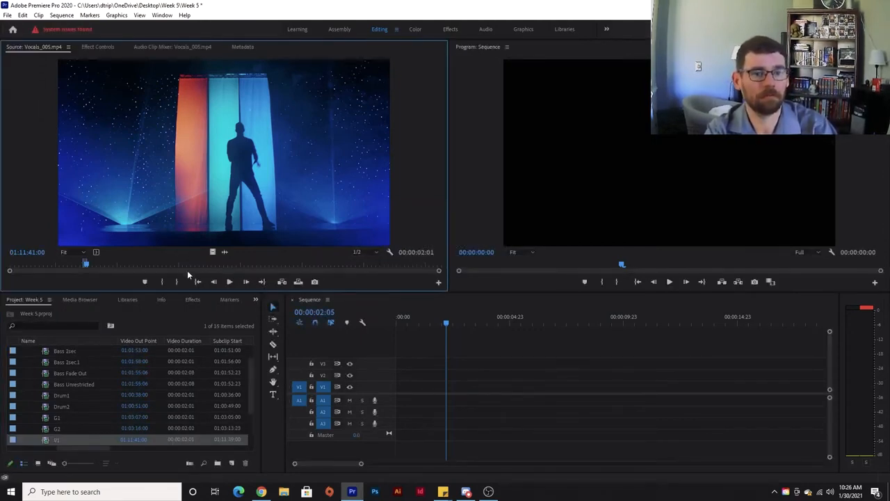
- Mark a new In point at 01:12:20:11 and Out point at 01:12:22:11 on Vocals_005.mp4
{"action": "left_click", "coordinate": [169, 265]}
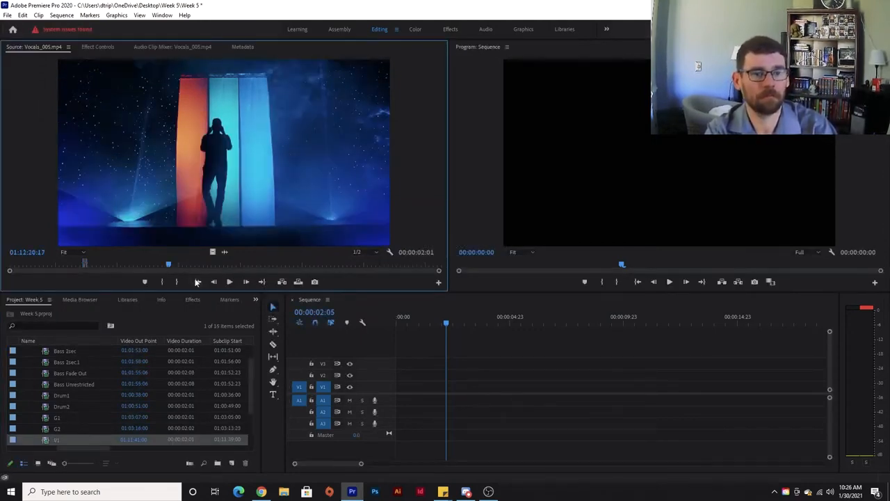
{"action": "left_click", "coordinate": [34, 254]}
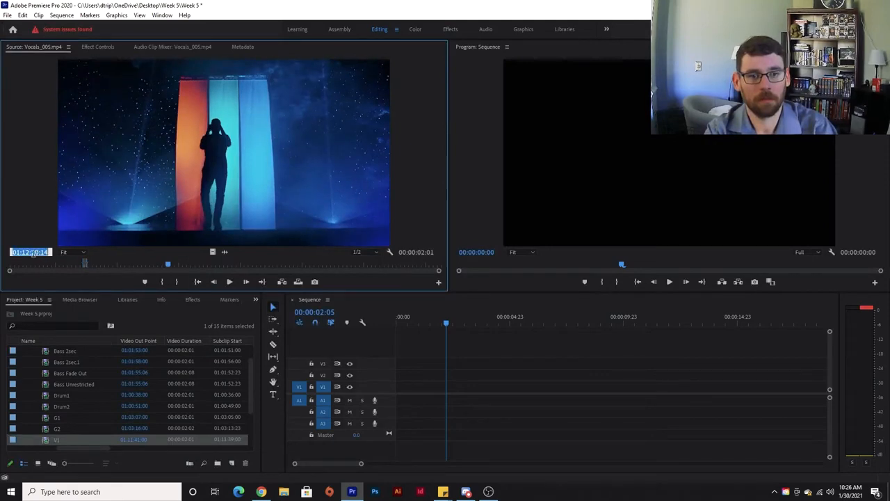
{"action": "left_click", "coordinate": [169, 267]}
{"action": "key", "text": "i"}
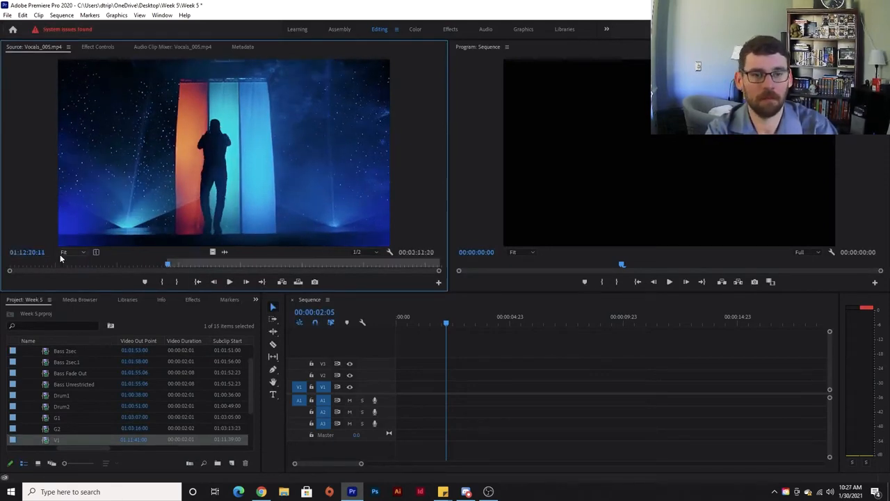
{"action": "left_click", "coordinate": [39, 253]}
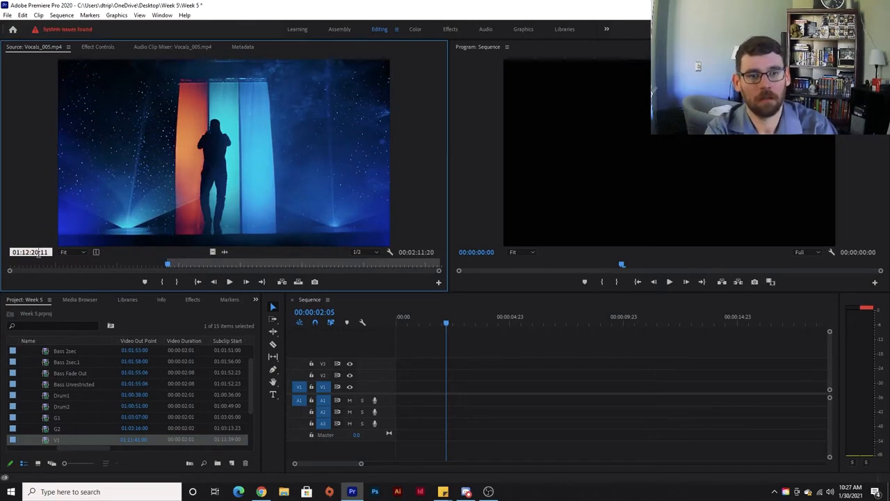
{"action": "key", "text": "Return"}
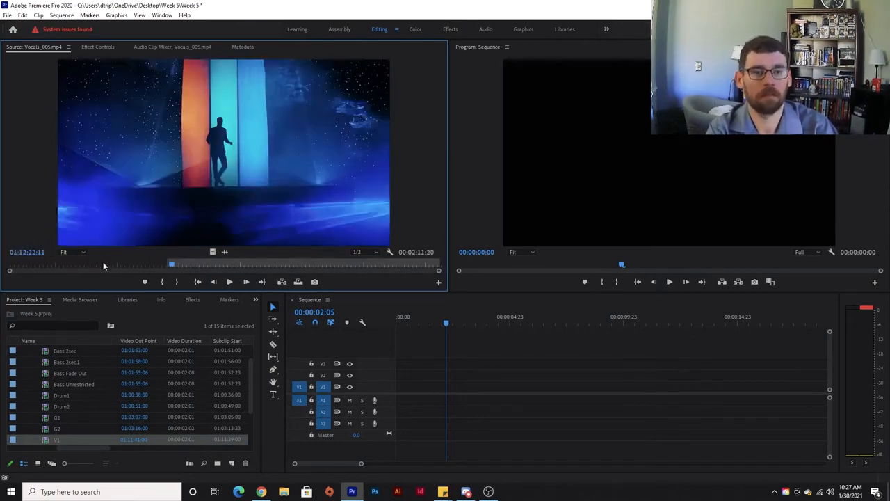
{"action": "key", "text": "o"}
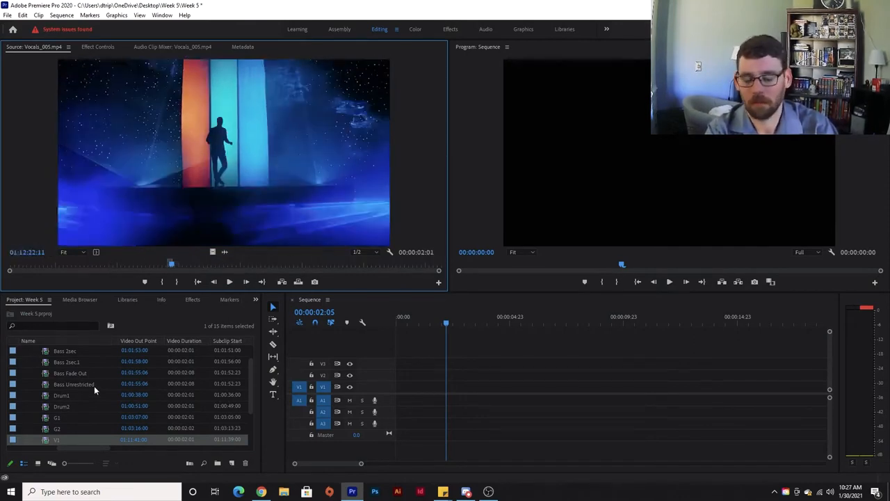
- Make an unrestricted subclip named V2 from the second marked vocals range
{"action": "key", "text": "ctrl+u"}
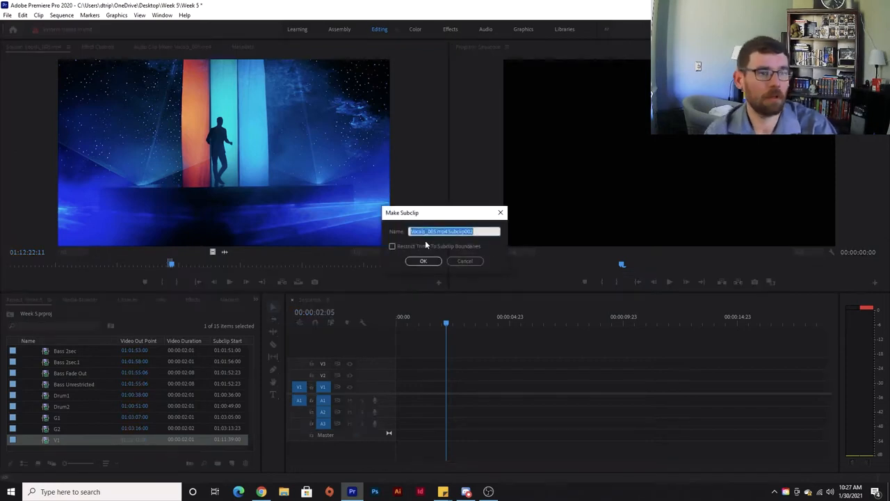
{"action": "type", "text": "V2"}
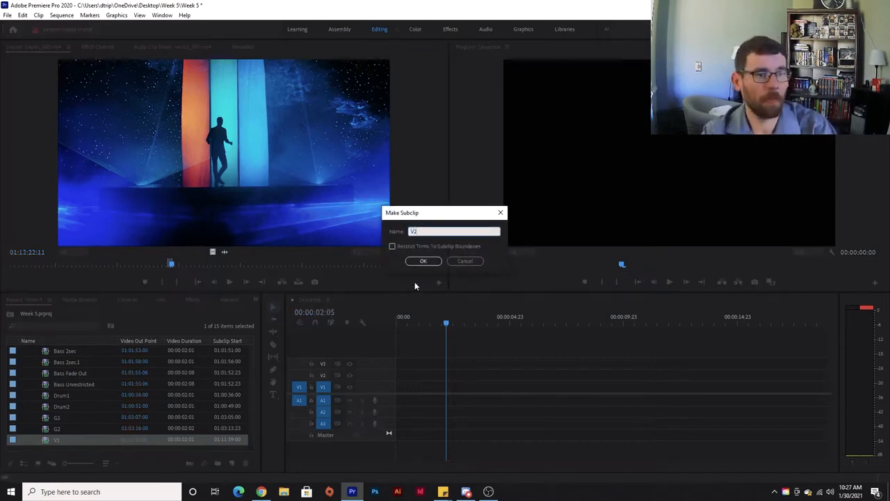
{"action": "left_click", "coordinate": [423, 261]}
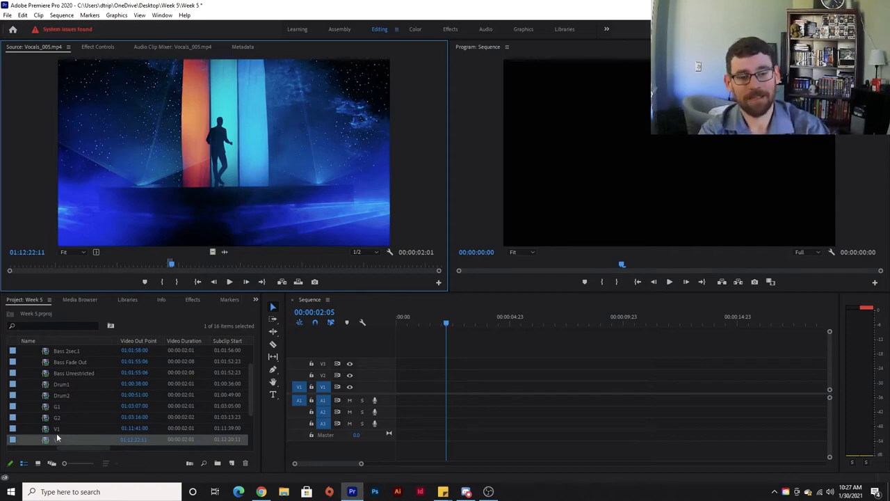
- Review the bass, drum, guitar and vocal subclips gathered in the Subclips bin
{"action": "scroll", "coordinate": [60, 418], "scroll_direction": "up", "scroll_amount": 1}
{"action": "scroll", "coordinate": [67, 388], "scroll_direction": "down", "scroll_amount": 1}
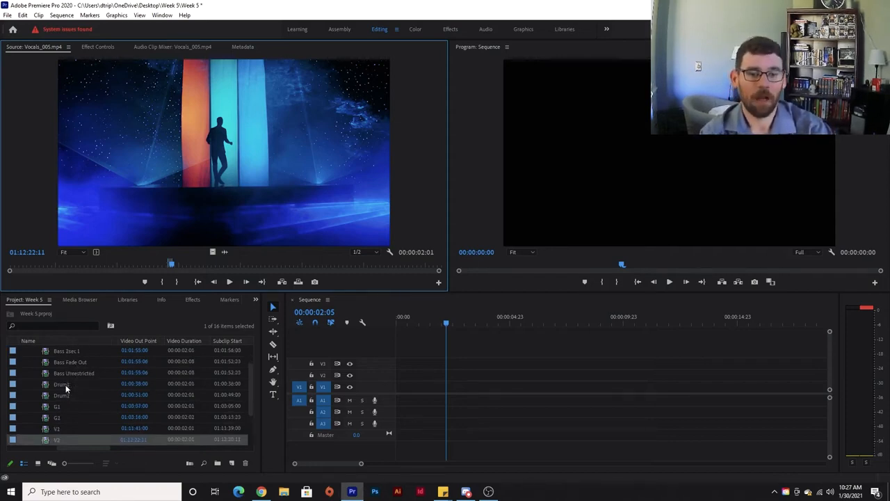
{"action": "scroll", "coordinate": [63, 410], "scroll_direction": "down", "scroll_amount": 1}
{"action": "scroll", "coordinate": [57, 431], "scroll_direction": "up", "scroll_amount": 1}
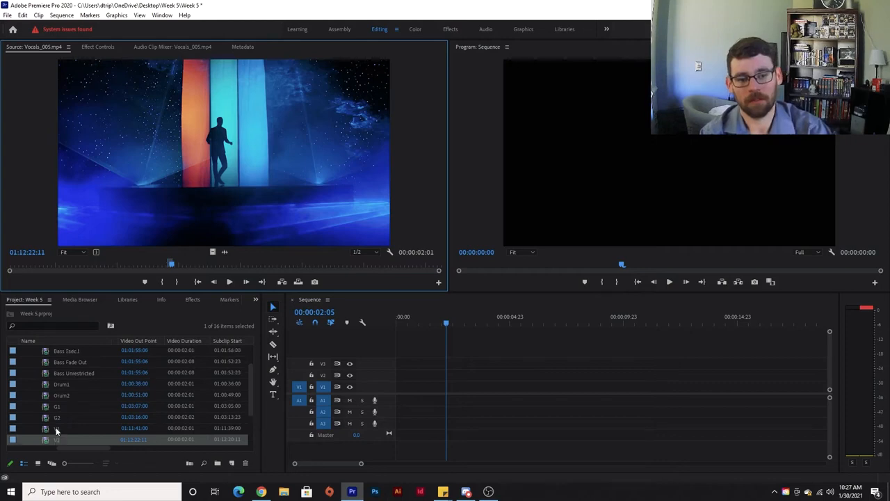
{"action": "left_click", "coordinate": [59, 438]}
{"action": "left_click", "coordinate": [40, 441]}
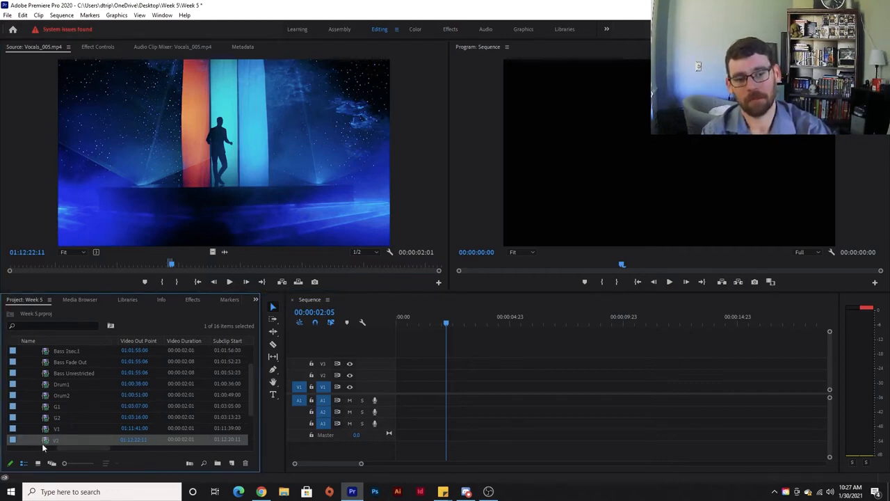
{"action": "scroll", "coordinate": [63, 426], "scroll_direction": "down", "scroll_amount": 2}
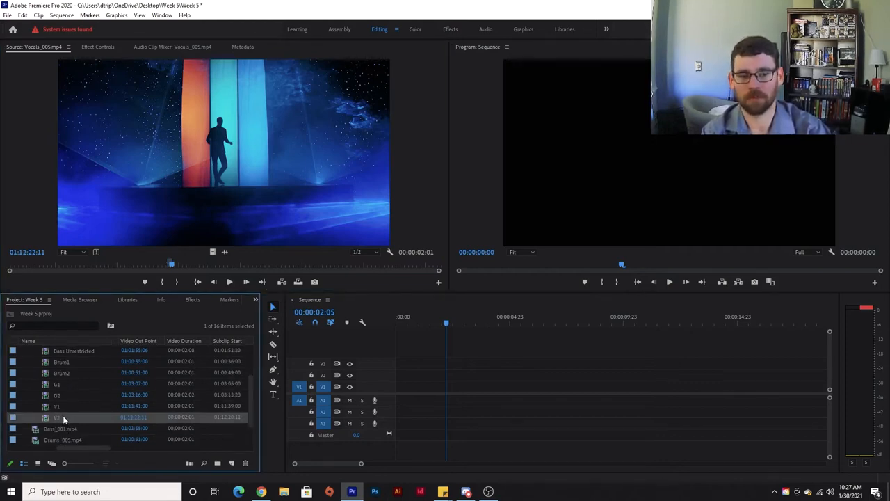
{"action": "scroll", "coordinate": [62, 416], "scroll_direction": "up", "scroll_amount": 4}
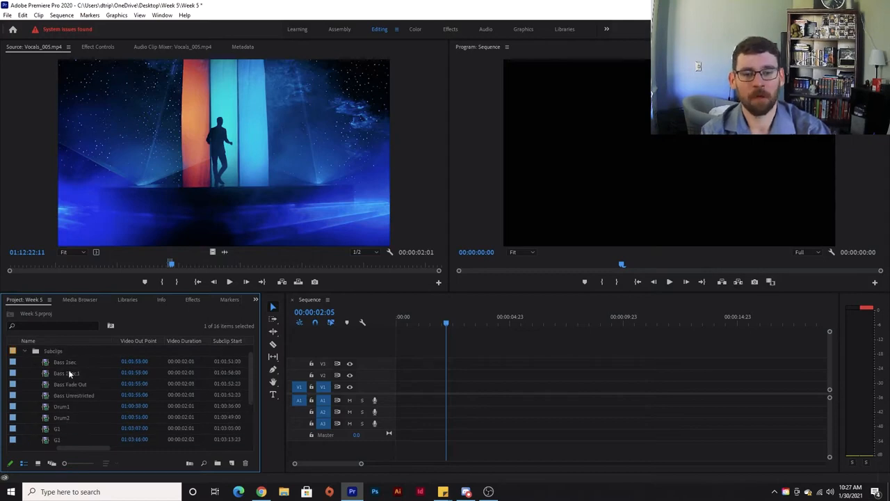
- Place all the bass, drum, guitar and vocal subclips from the Subclips bin at the start of tracks V1 and A1
{"action": "left_click", "coordinate": [64, 363], "text": "shift"}
{"action": "scroll", "coordinate": [63, 375], "scroll_direction": "down", "scroll_amount": 4}
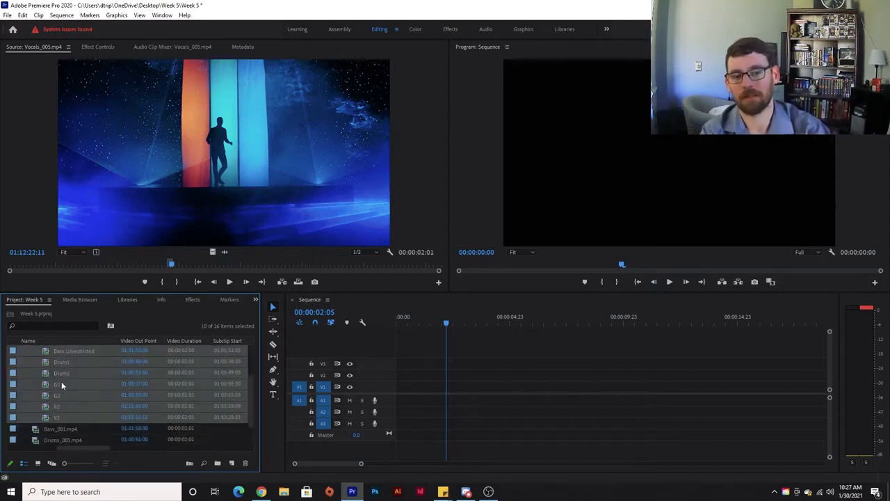
{"action": "scroll", "coordinate": [68, 382], "scroll_direction": "up", "scroll_amount": 2}
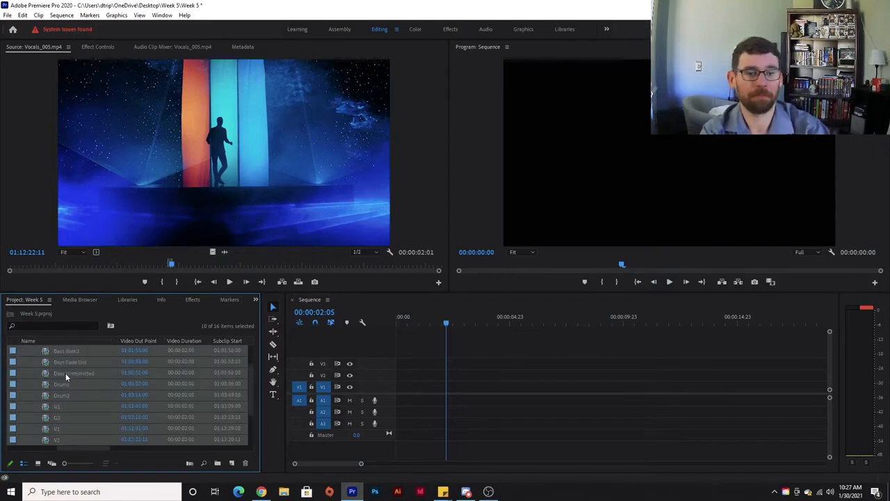
{"action": "left_click_drag", "start_coordinate": [66, 373], "coordinate": [388, 394]}
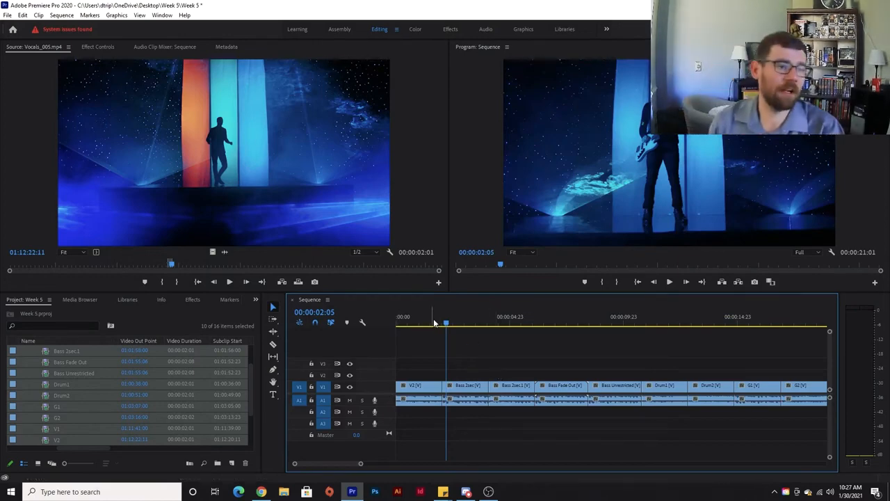
- Play the assembled subclips in the sequence, replay them from the beginning, and return the playhead to the start
{"action": "key", "text": "space"}
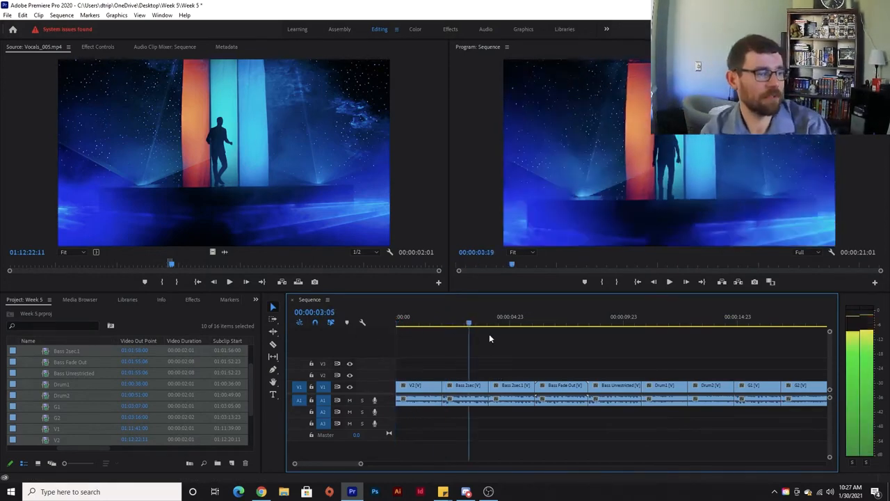
{"action": "left_click_drag", "start_coordinate": [489, 338], "coordinate": [643, 386]}
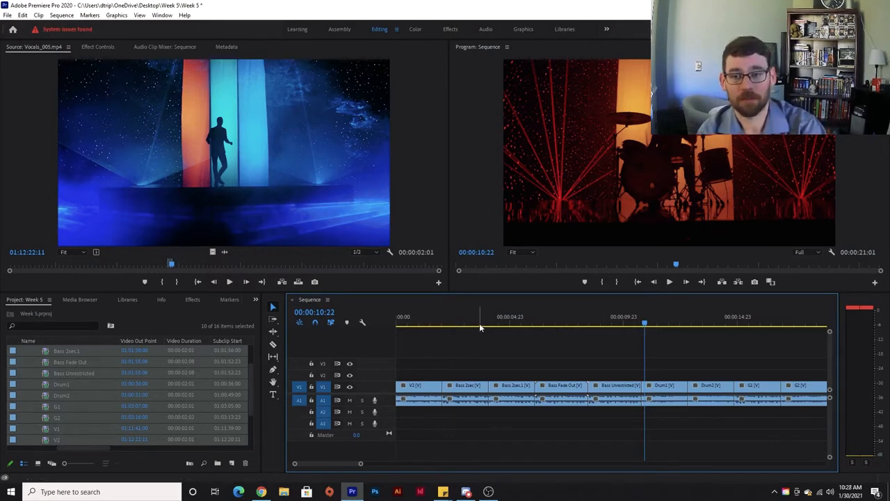
{"action": "left_click_drag", "start_coordinate": [479, 322], "coordinate": [389, 328]}
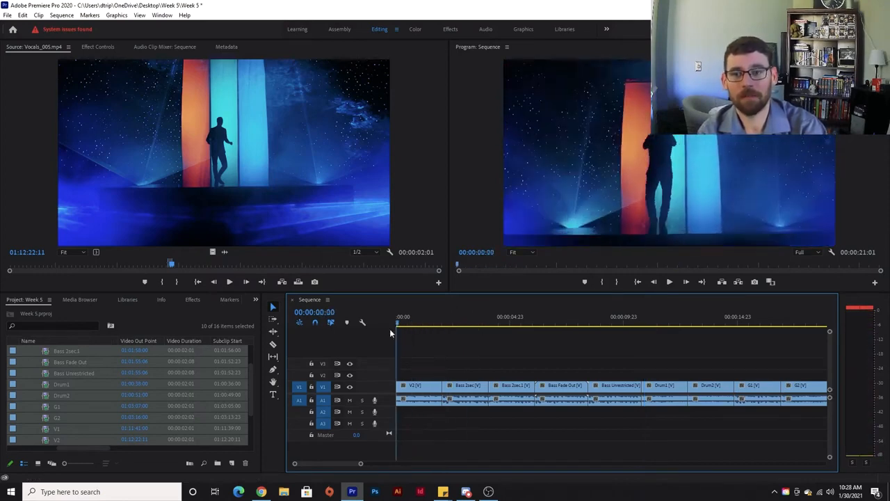
{"action": "key", "text": "space"}
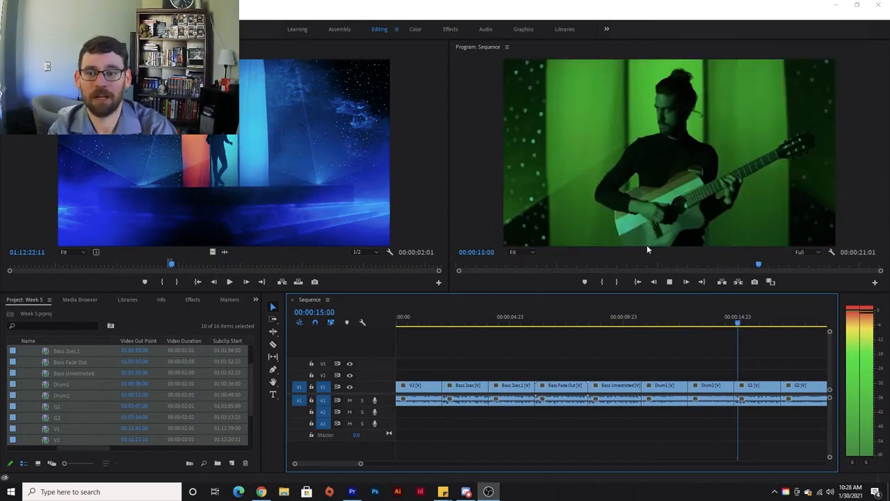
{"action": "key", "text": "space"}
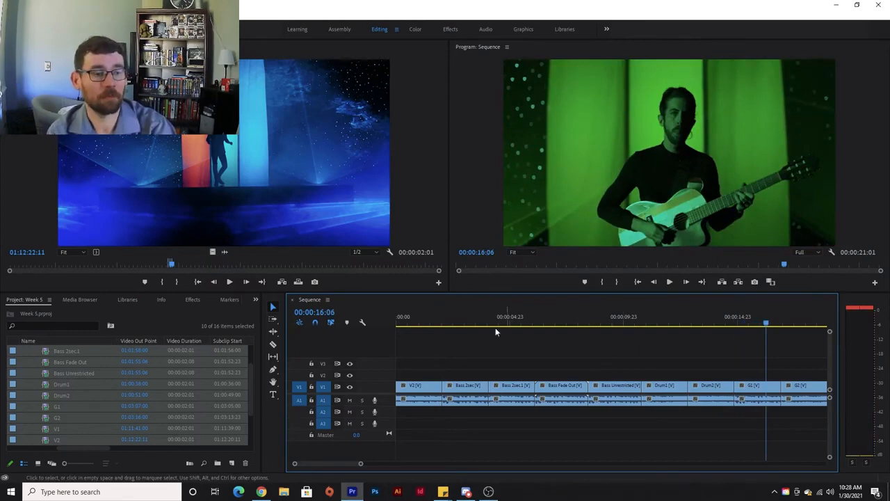
{"action": "key", "text": "Home"}
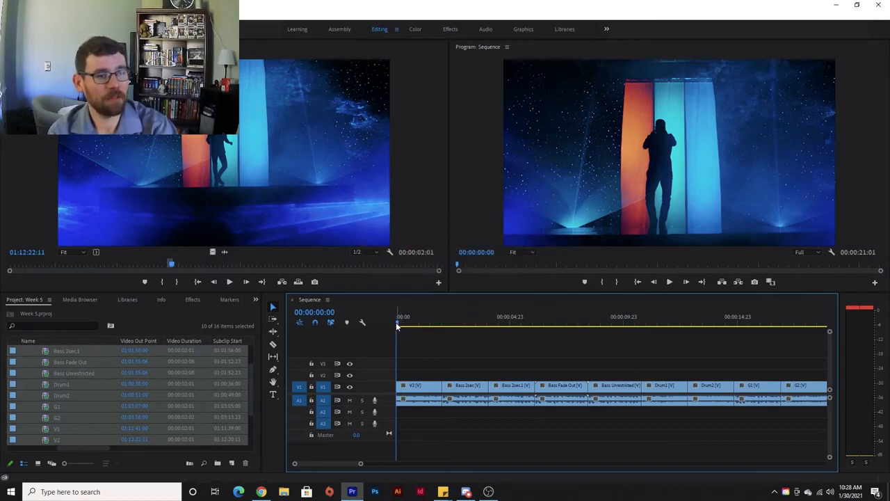
- Apply a Cross Dissolve video transition at the cut between the V2 and Bass 2sec clips in the sequence
{"action": "left_click_drag", "start_coordinate": [397, 326], "coordinate": [411, 341]}
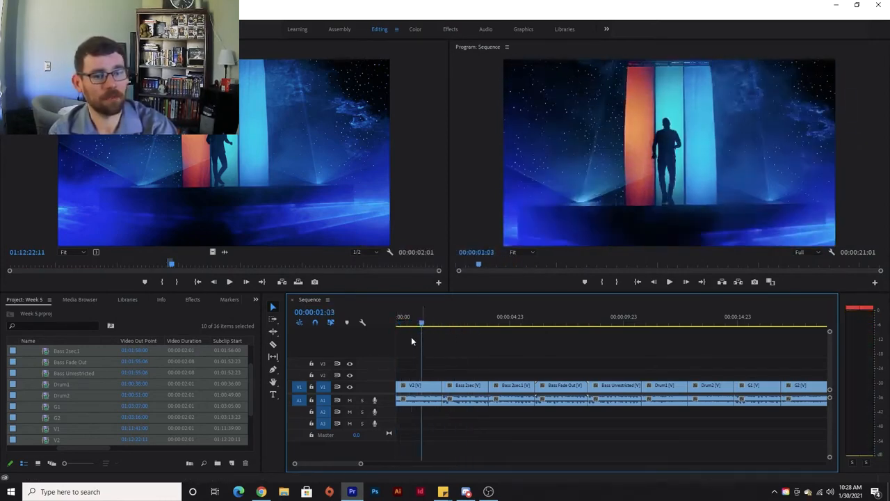
{"action": "left_click", "coordinate": [193, 300]}
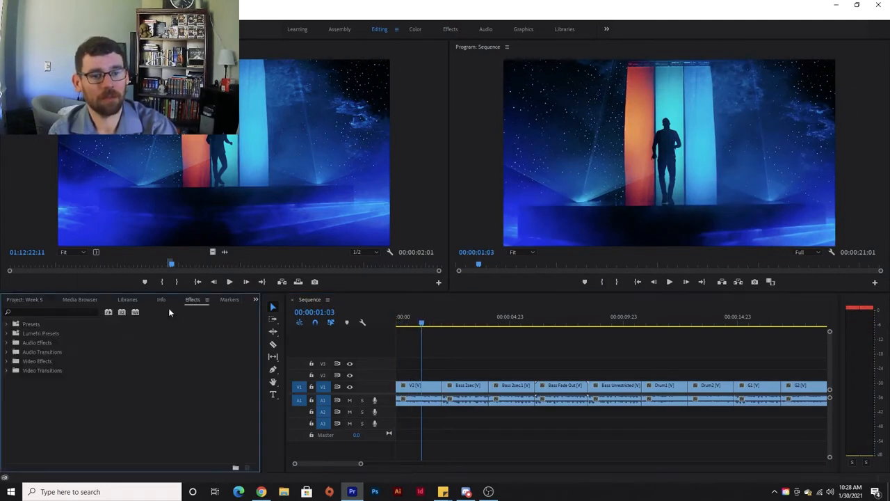
{"action": "left_click", "coordinate": [7, 370]}
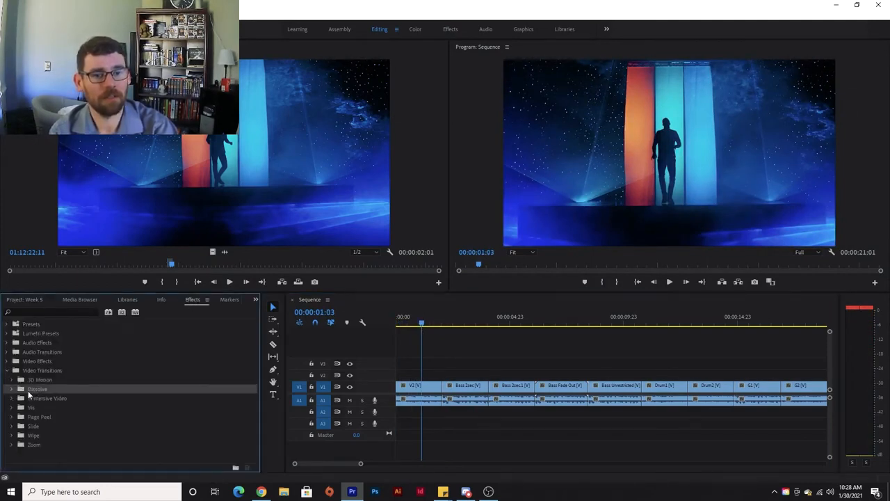
{"action": "left_click", "coordinate": [12, 391]}
{"action": "mouse_move", "coordinate": [47, 407]}
{"action": "left_mouse_down"}
{"action": "mouse_move", "coordinate": [463, 393]}
{"action": "mouse_move", "coordinate": [443, 393]}
{"action": "left_mouse_up"}
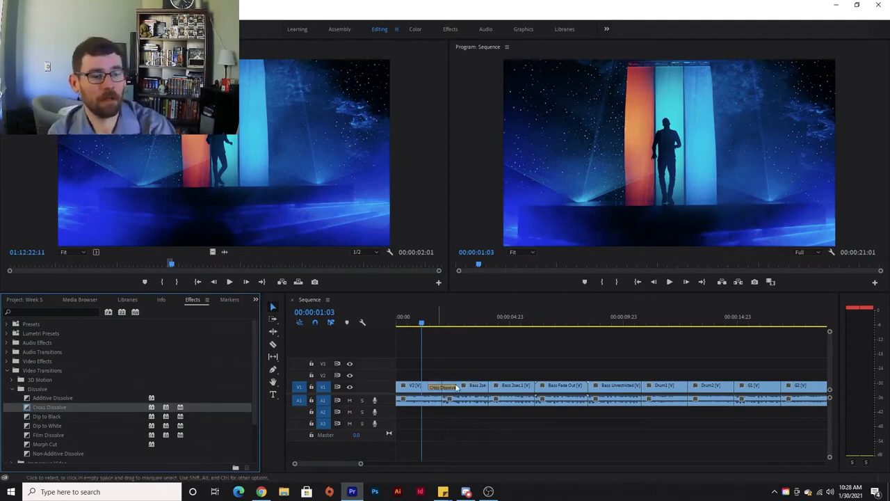
- Mark an In point at 00:00:01:07 and an Out point at 00:00:03:00 around the Cross Dissolve in the sequence
{"action": "mouse_move", "coordinate": [419, 324]}
{"action": "left_mouse_down"}
{"action": "mouse_move", "coordinate": [464, 327]}
{"action": "mouse_move", "coordinate": [425, 332]}
{"action": "left_mouse_up"}
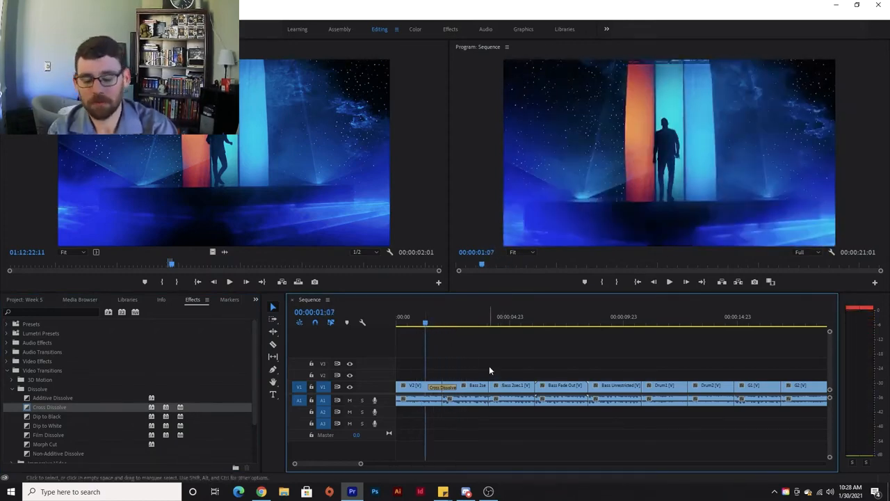
{"action": "key", "text": "i"}
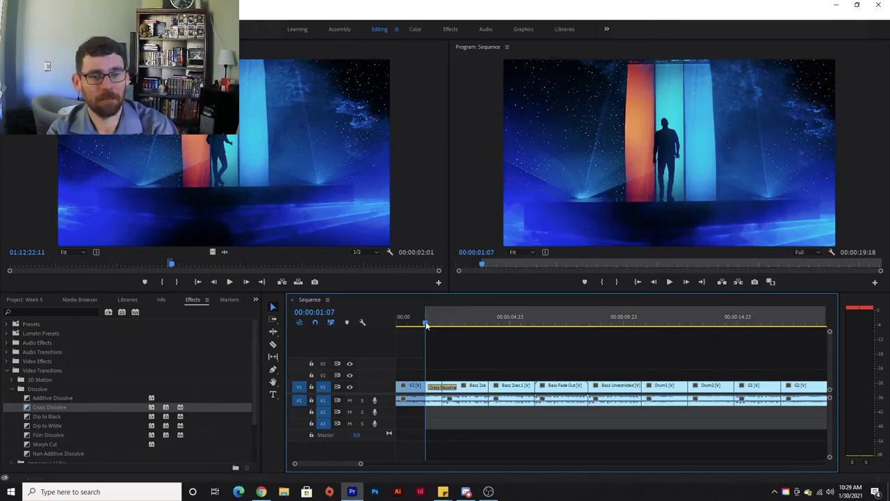
{"action": "left_click_drag", "start_coordinate": [426, 324], "coordinate": [465, 326]}
{"action": "key", "text": "o"}
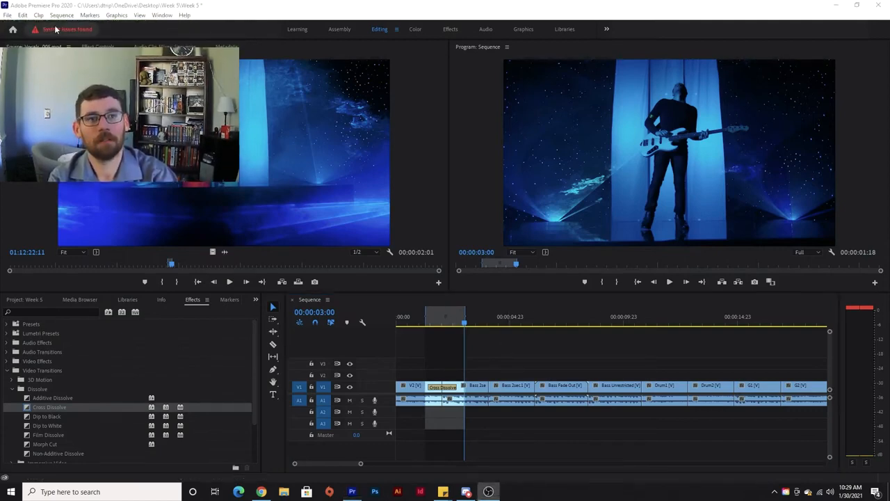
- Render the marked In to Out range around the dissolve and clear the sequence's In and Out points
{"action": "left_click", "coordinate": [23, 14]}
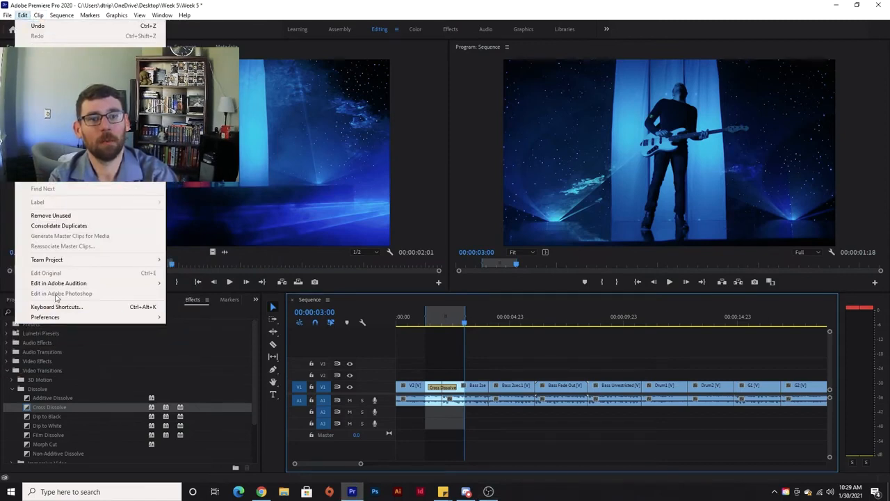
{"action": "mouse_move", "coordinate": [39, 18]}
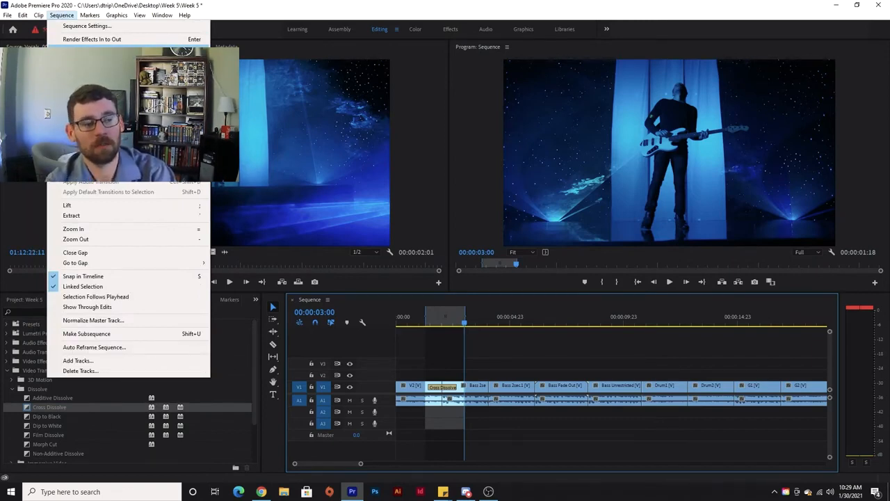
{"action": "left_click", "coordinate": [89, 50]}
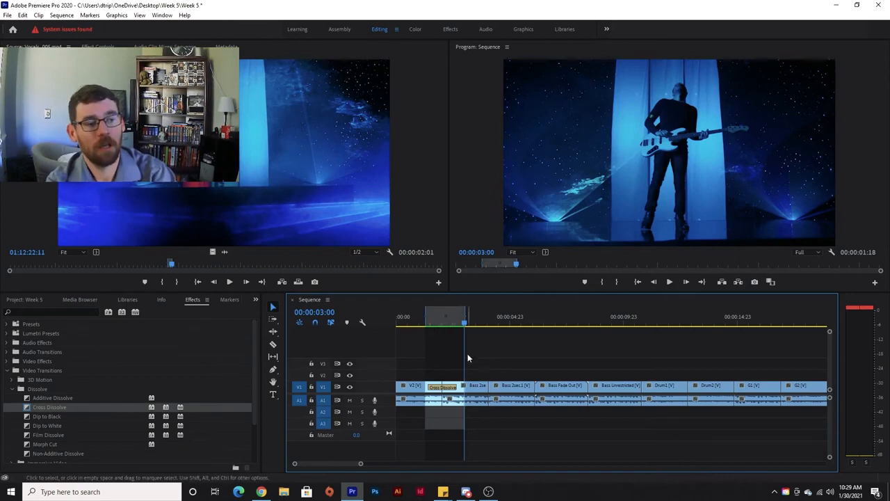
{"action": "key", "text": "Down"}
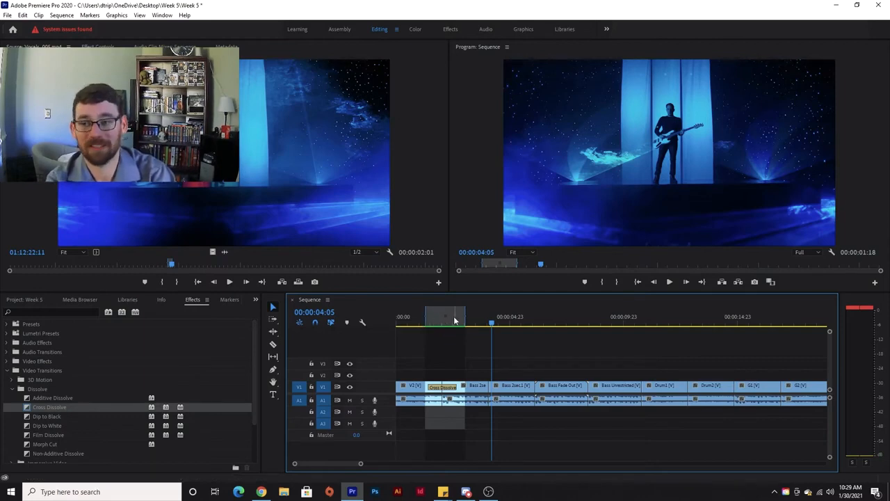
{"action": "right_click", "coordinate": [445, 318]}
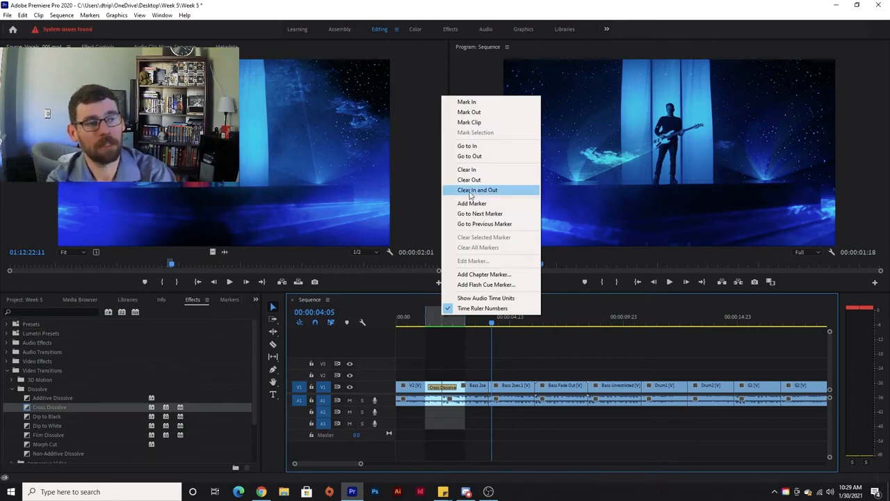
{"action": "left_click", "coordinate": [489, 192]}
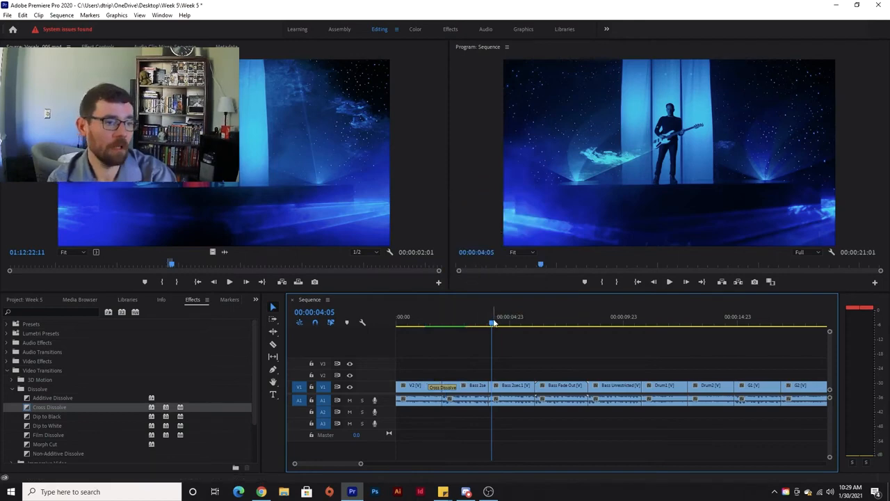
- Play back the rendered Cross Dissolve between V2 and Bass 2sec twice to check it
{"action": "left_click_drag", "start_coordinate": [492, 322], "coordinate": [419, 324]}
{"action": "key", "text": "space"}
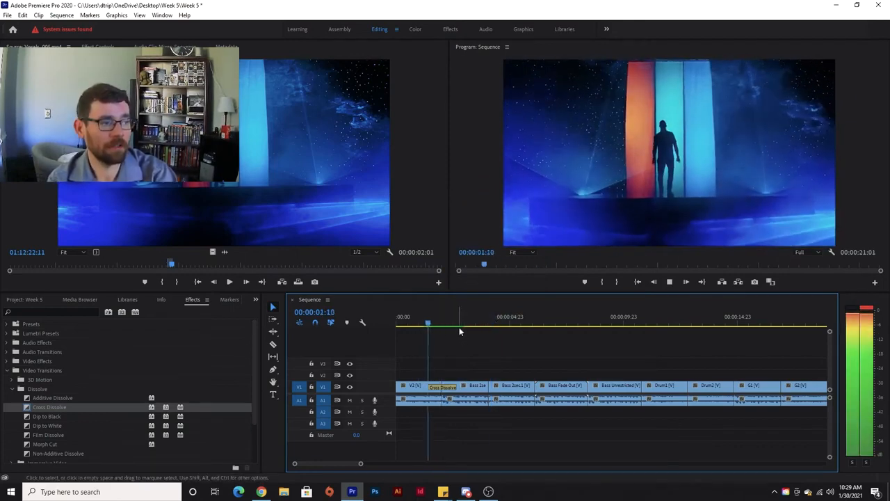
{"action": "key", "text": "space"}
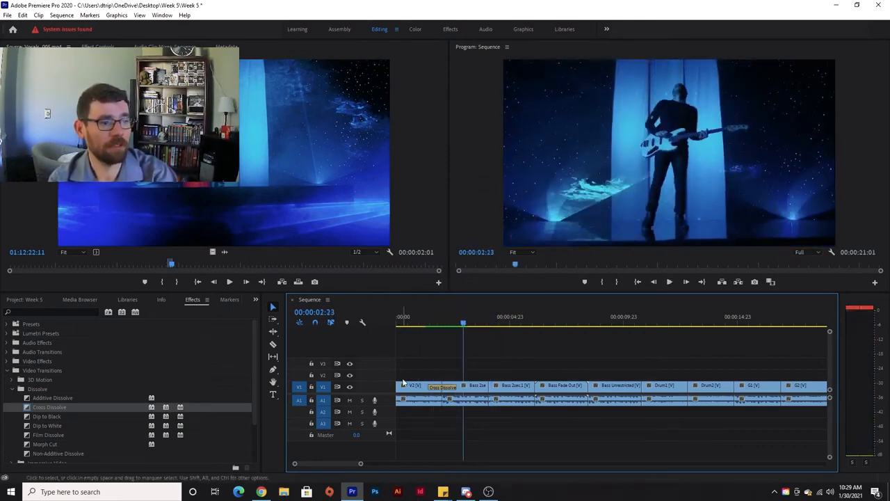
{"action": "left_click", "coordinate": [437, 325]}
{"action": "key", "text": "space"}
{"action": "key", "text": "space"}
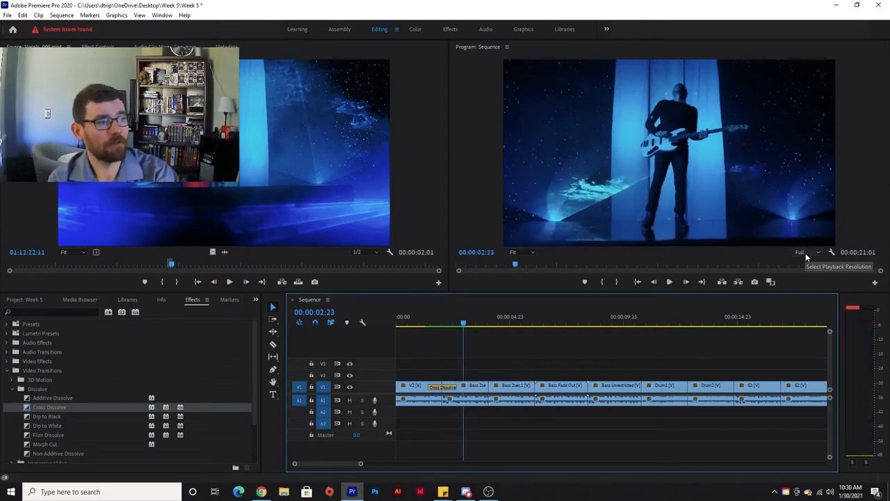
- Set the Program monitor's playback resolution to 1/4 and play the sequence through to the second drum clip
{"action": "left_click", "coordinate": [805, 252]}
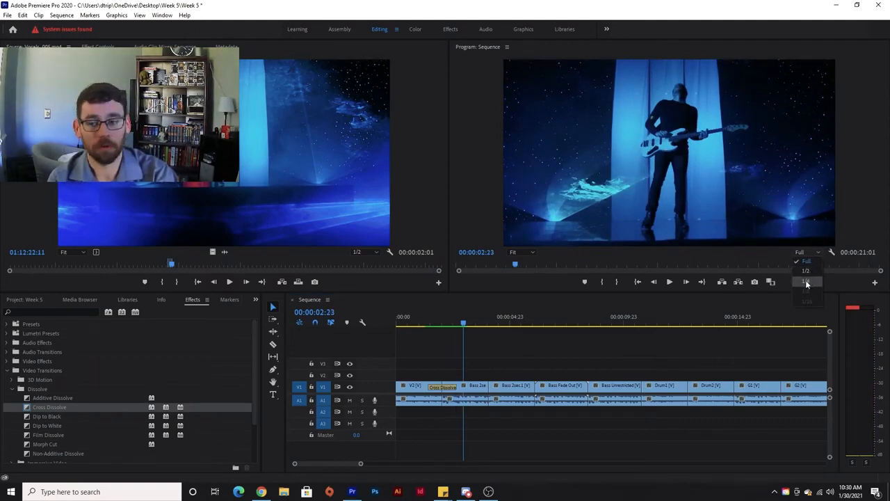
{"action": "left_click", "coordinate": [805, 282]}
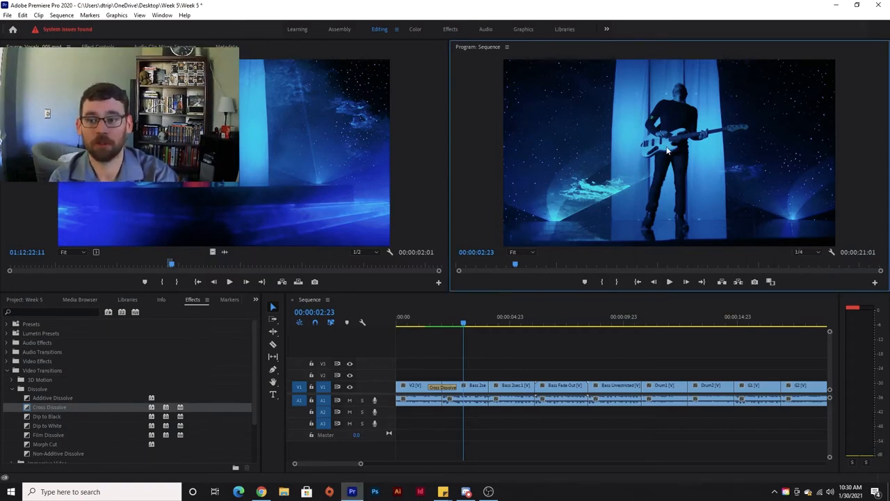
{"action": "key", "text": "space"}
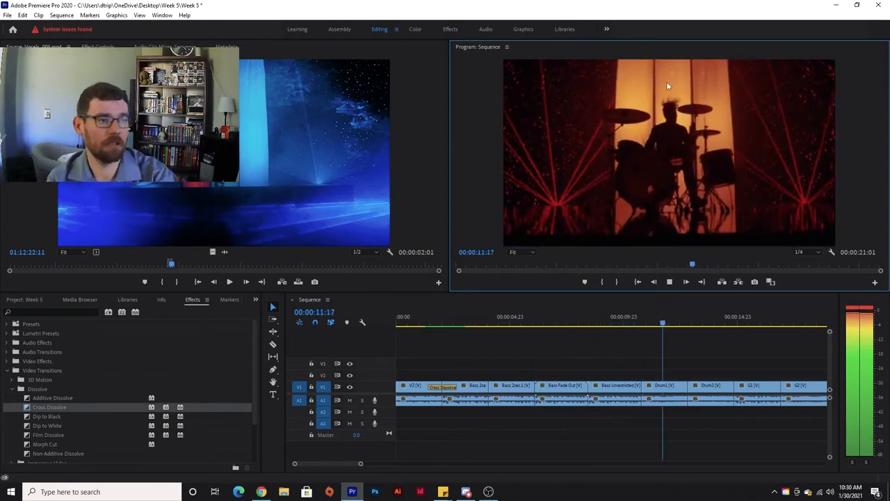
{"action": "key", "text": "space"}
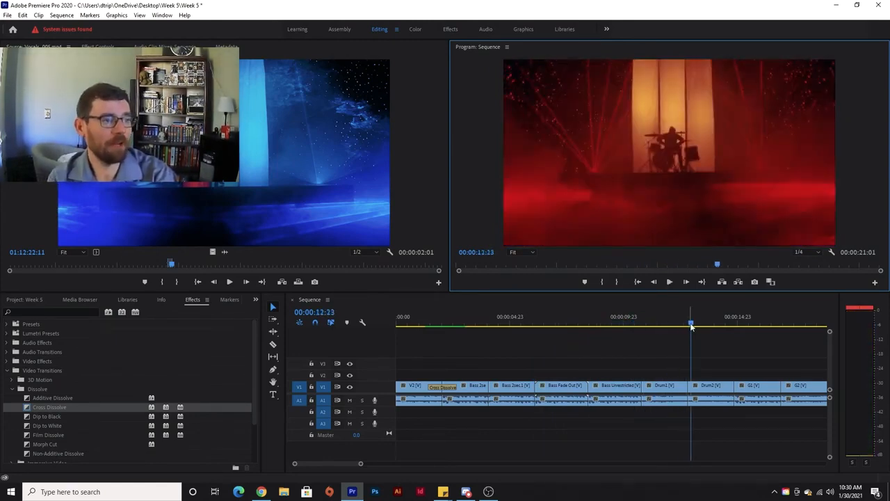
- Return the playhead to the sequence start and delete the Cross Dissolve between V2 and Bass 2sec
{"action": "left_click_drag", "start_coordinate": [691, 323], "coordinate": [384, 338]}
{"action": "left_click", "coordinate": [21, 304]}
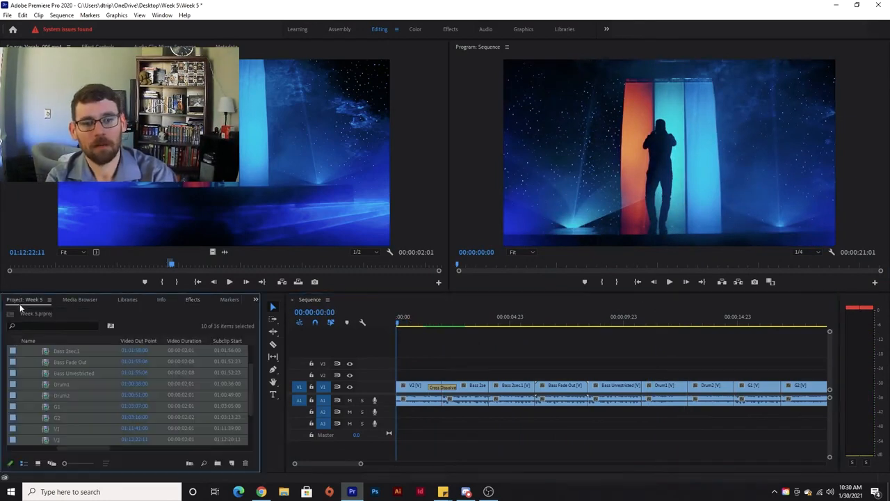
{"action": "left_click", "coordinate": [70, 361]}
{"action": "scroll", "coordinate": [56, 388], "scroll_direction": "up", "scroll_amount": 3}
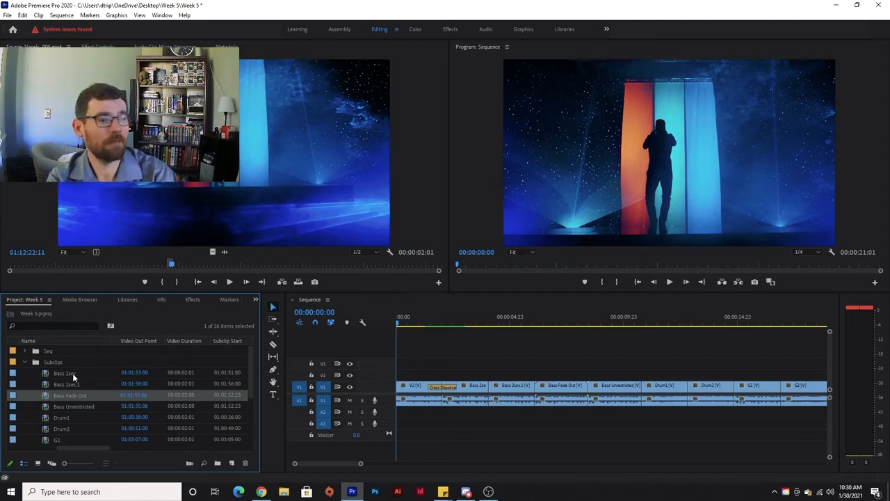
{"action": "left_click", "coordinate": [443, 388]}
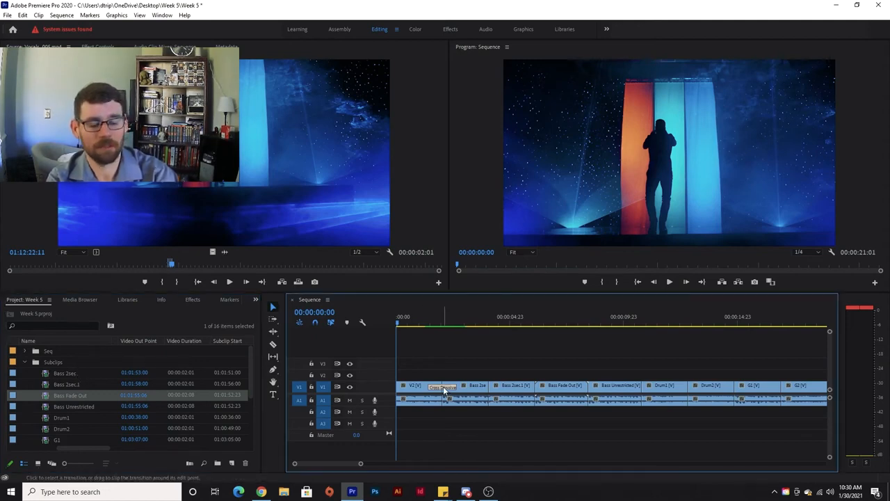
{"action": "key", "text": "Delete"}
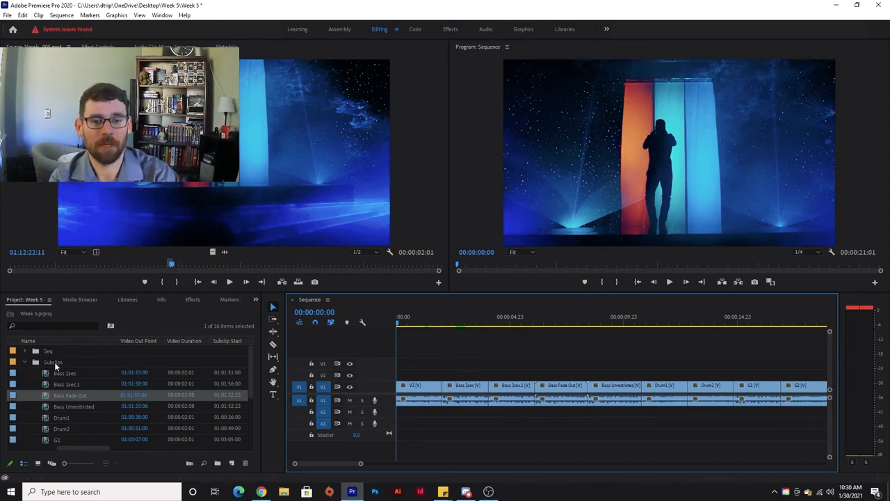
- Enlarge the project and timeline areas by resizing the workspace, and select the Bass 2sec subclip in the Subclips bin
{"action": "scroll", "coordinate": [58, 370], "scroll_direction": "down", "scroll_amount": 1}
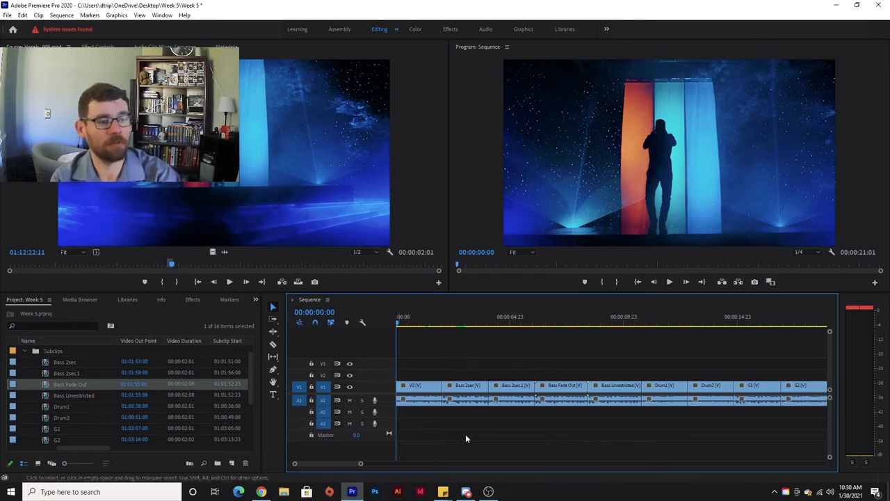
{"action": "key", "text": "minus"}
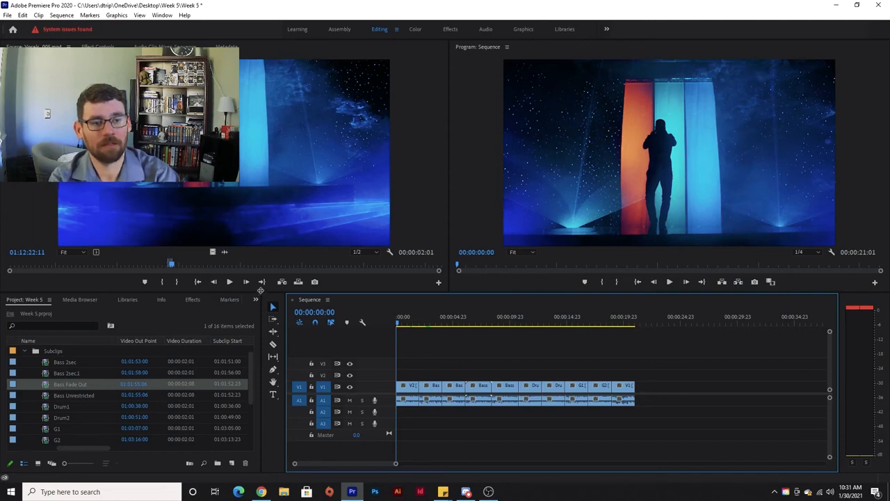
{"action": "left_click_drag", "start_coordinate": [261, 290], "coordinate": [276, 248]}
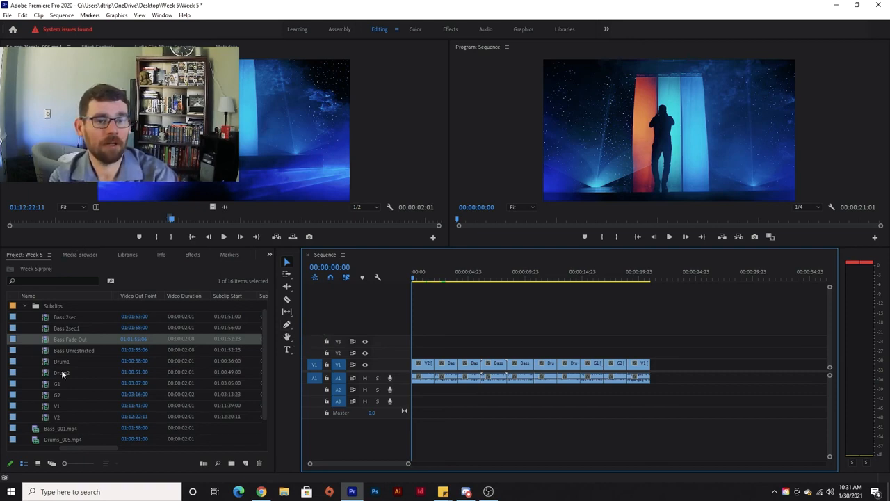
{"action": "left_click", "coordinate": [53, 307]}
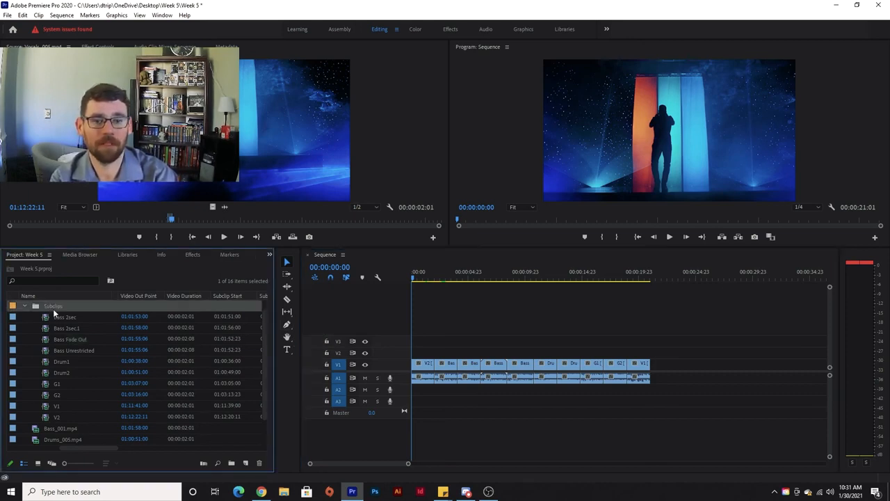
{"action": "left_click", "coordinate": [64, 319]}
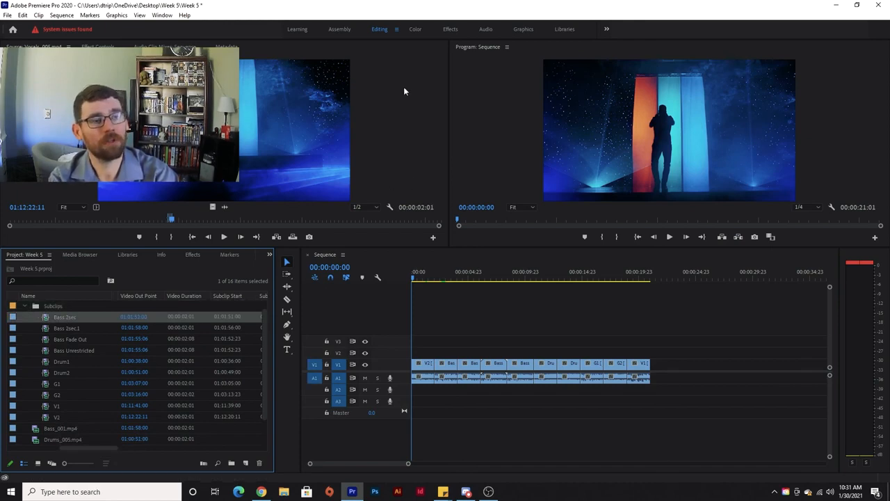
- View the Editing workspace's layout options, including Reset to Saved Layout, and close them without choosing one
{"action": "left_click", "coordinate": [397, 30]}
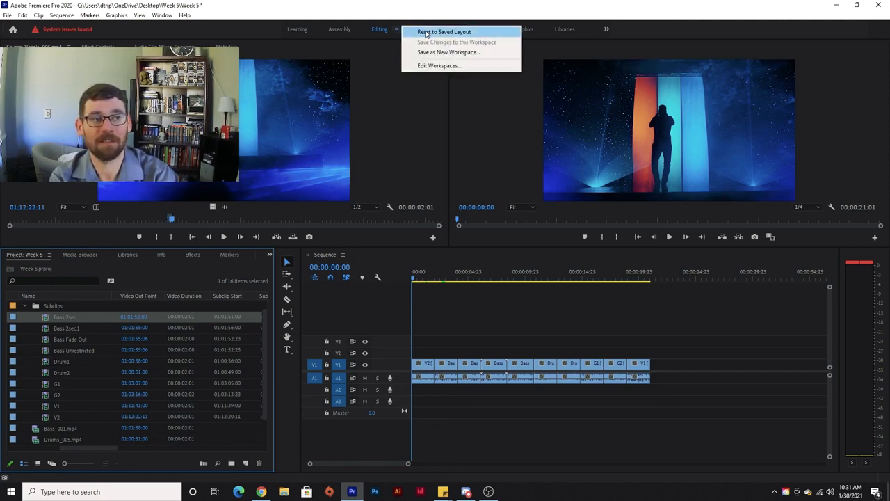
{"action": "left_click", "coordinate": [377, 254]}
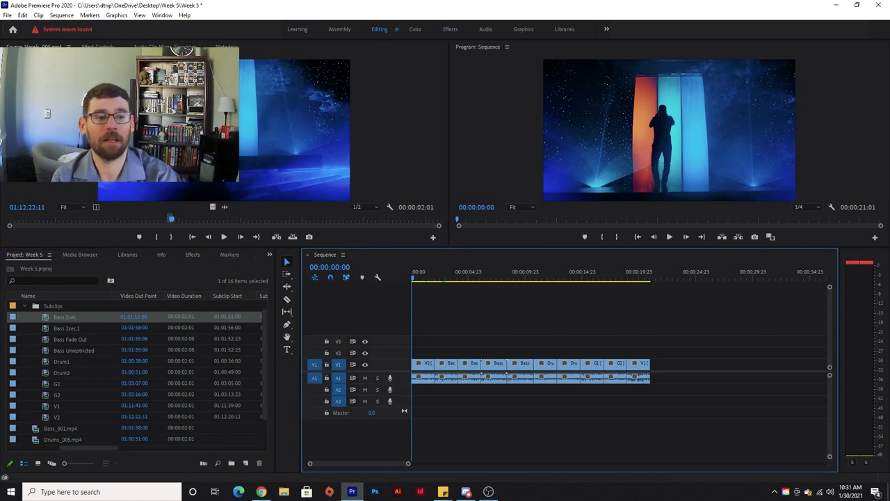